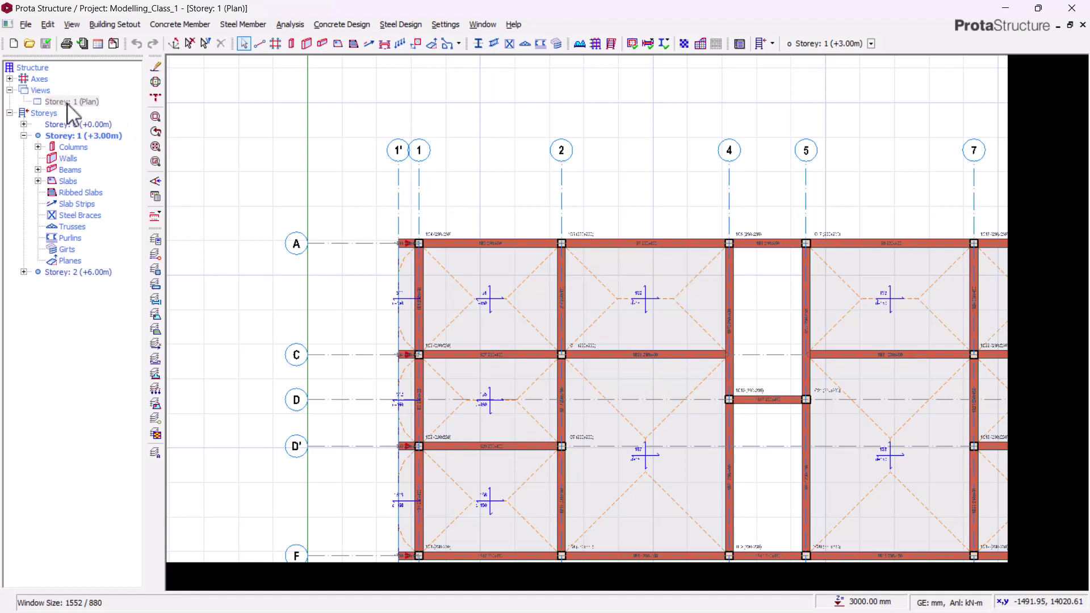
Step: Switch the Storey 1 view to 3D and examine the frame of beams, slabs and columns
right_click(68, 104)
left_click(95, 130)
scroll(448, 304, "down", 1)
middle_click_drag(381, 343, 385, 346)
scroll(648, 318, "down", 2)
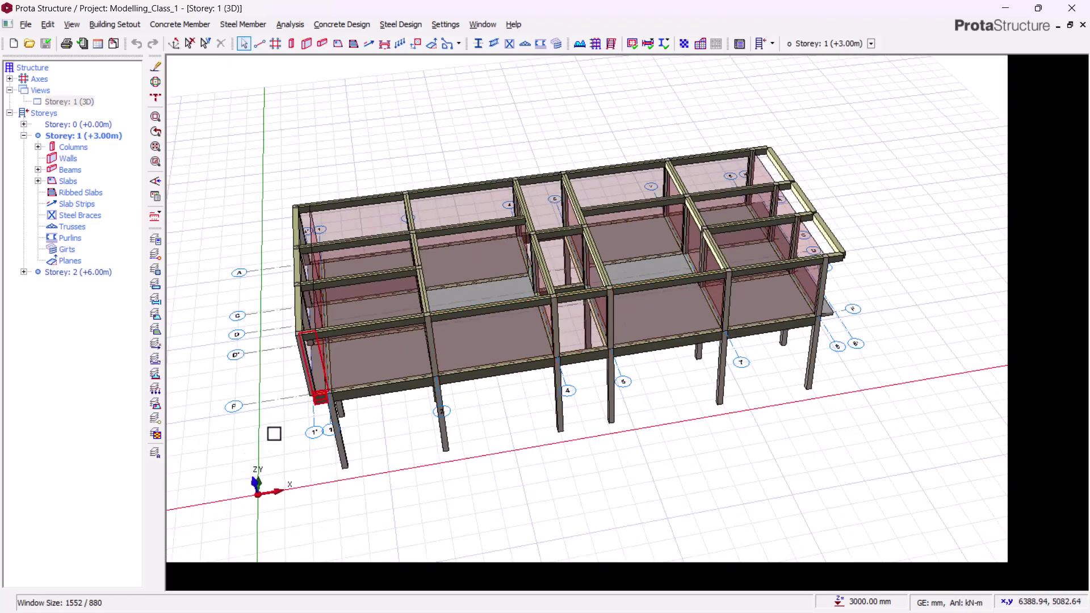
middle_click_drag(276, 414, 308, 381)
scroll(312, 299, "up", 3)
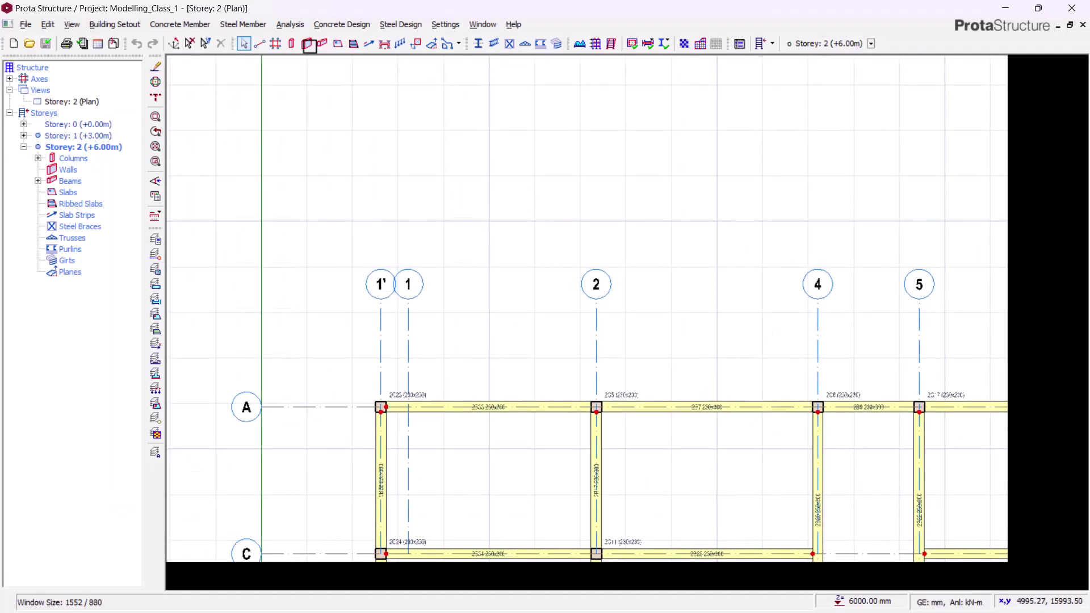
Step: Generate the building analysis load combinations automatically from dead, live and pattern loads plus notional loading, without wind loading
left_click(291, 24)
left_click(309, 54)
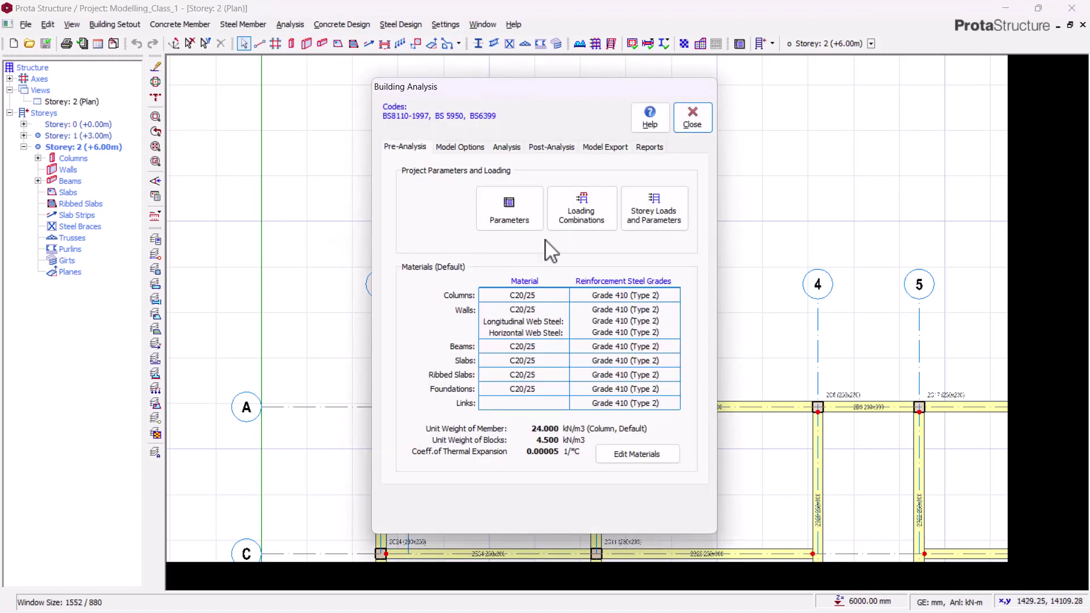
left_click(583, 221)
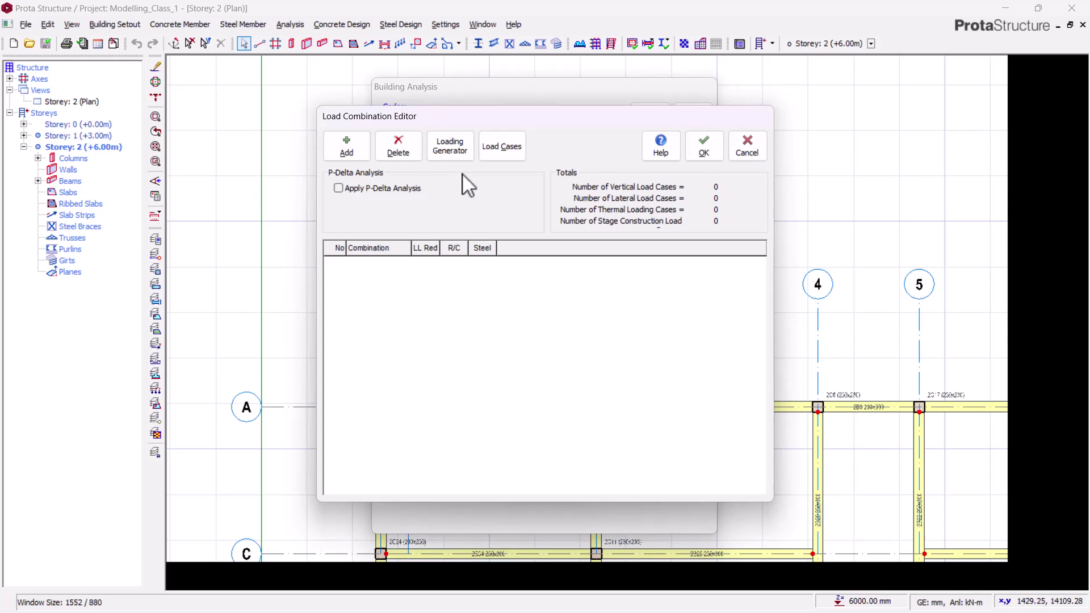
left_click(450, 147)
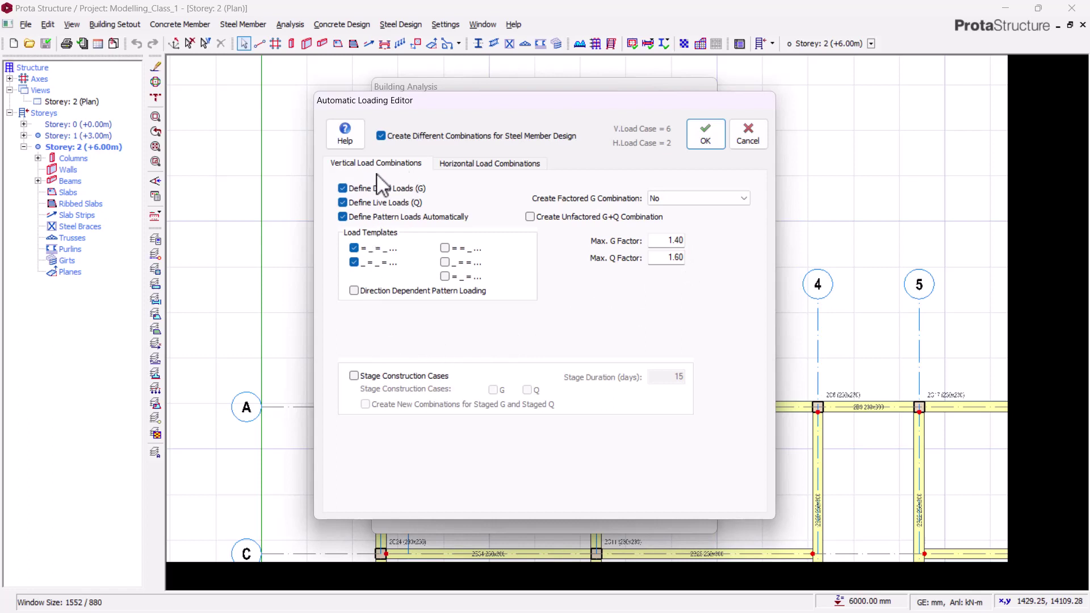
left_click(488, 165)
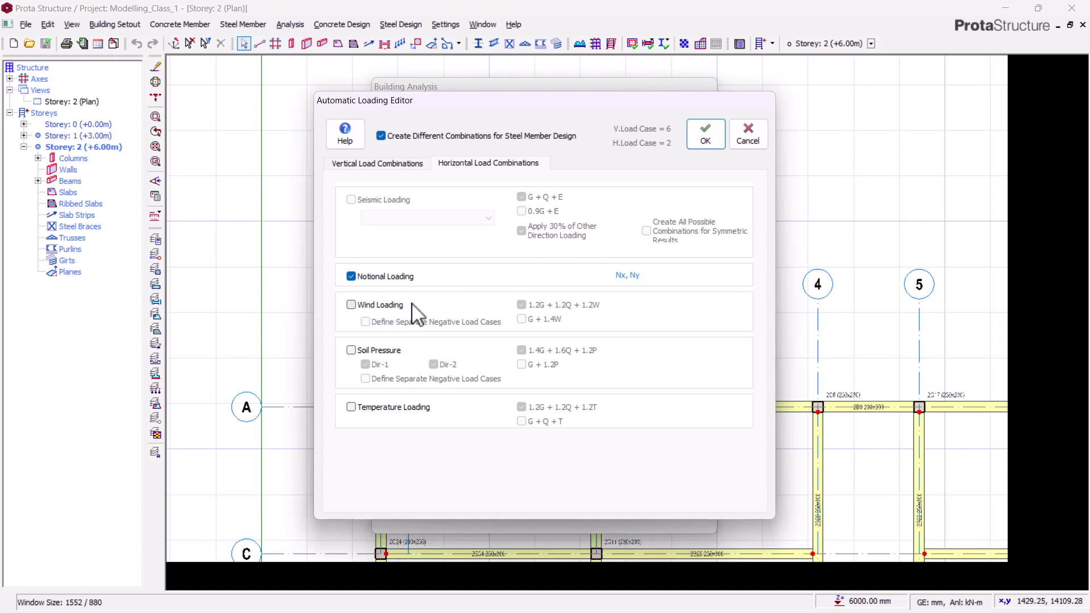
left_click(352, 305)
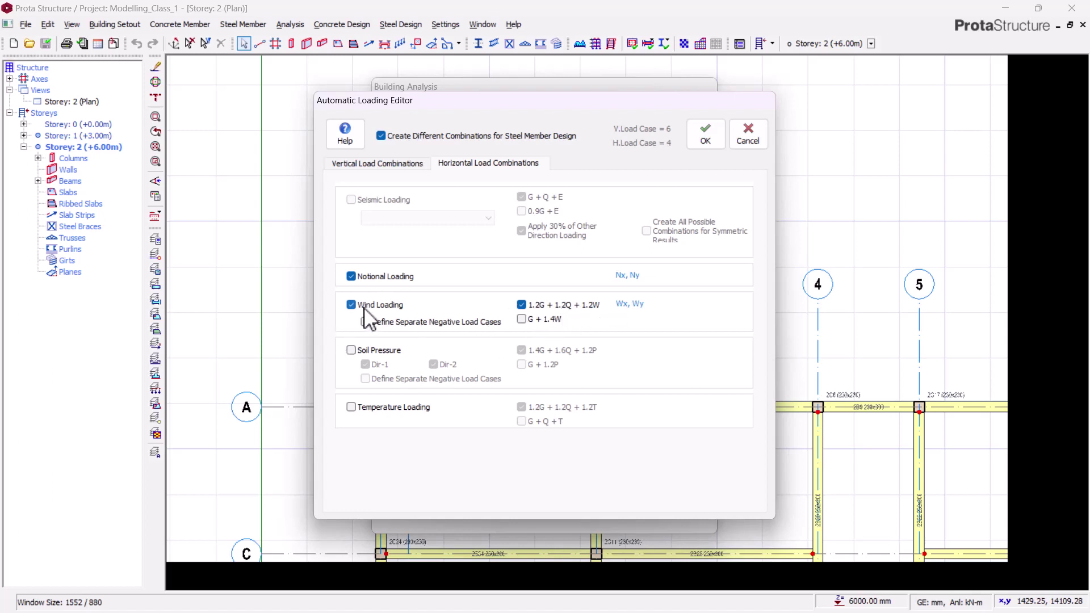
left_click(386, 306)
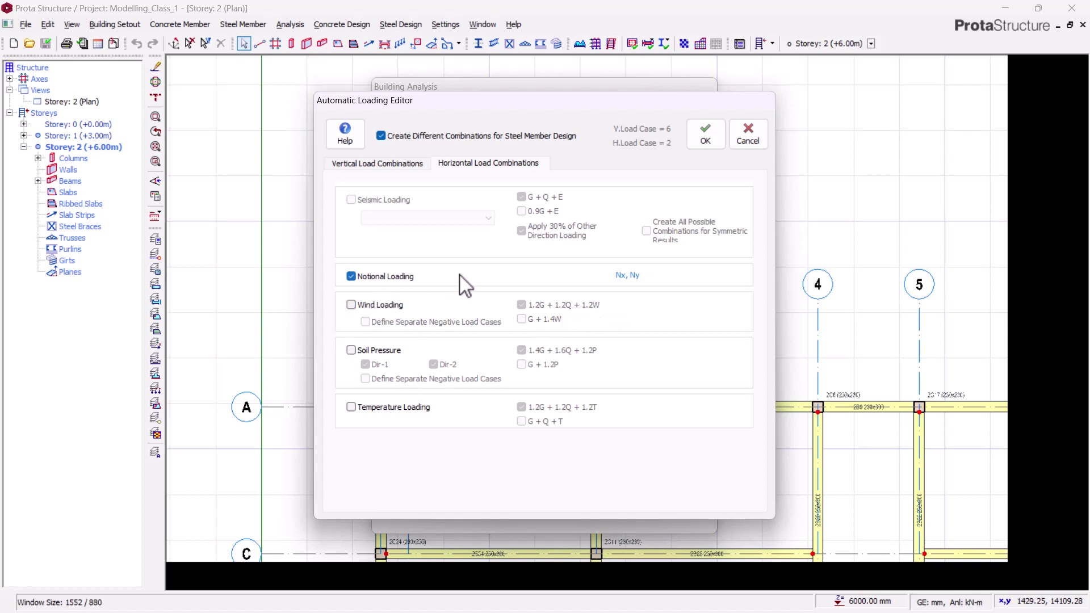
left_click(396, 165)
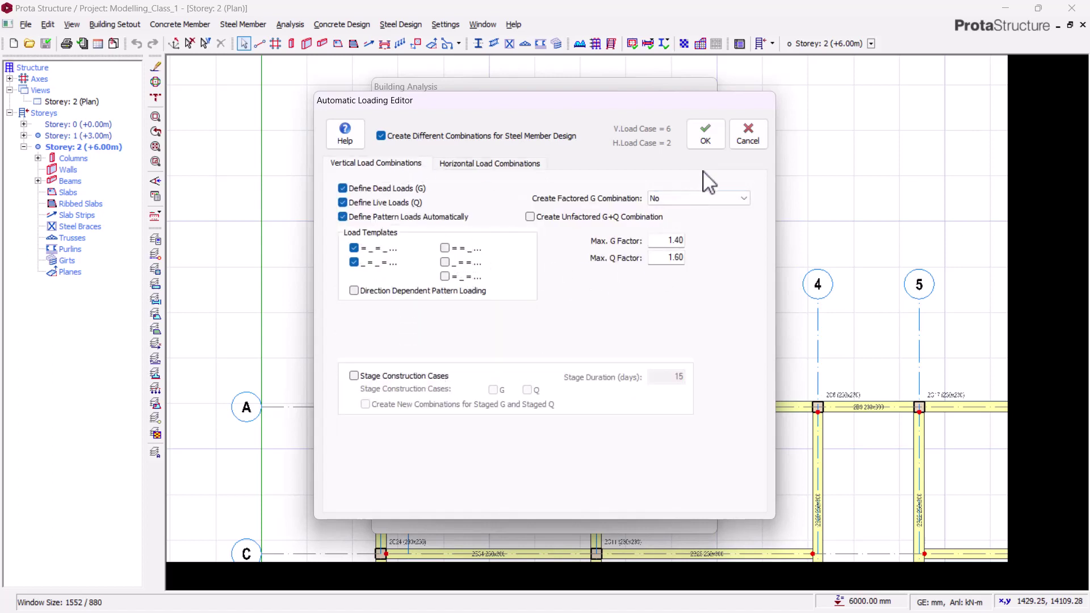
left_click(711, 142)
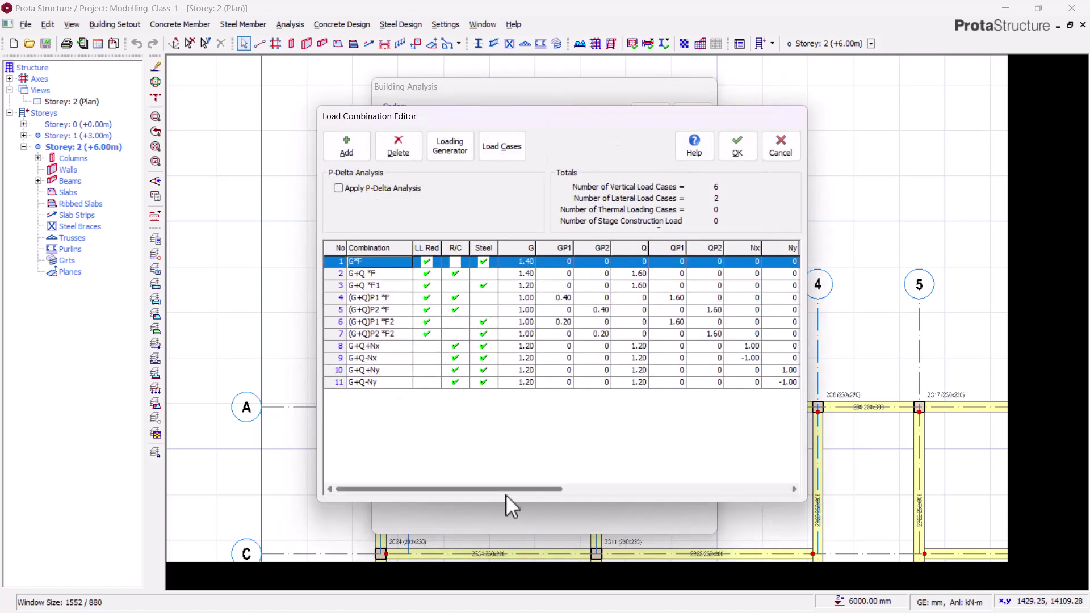
Step: Review the generated load combinations and accept them for the building analysis
left_click_drag(503, 486, 393, 493)
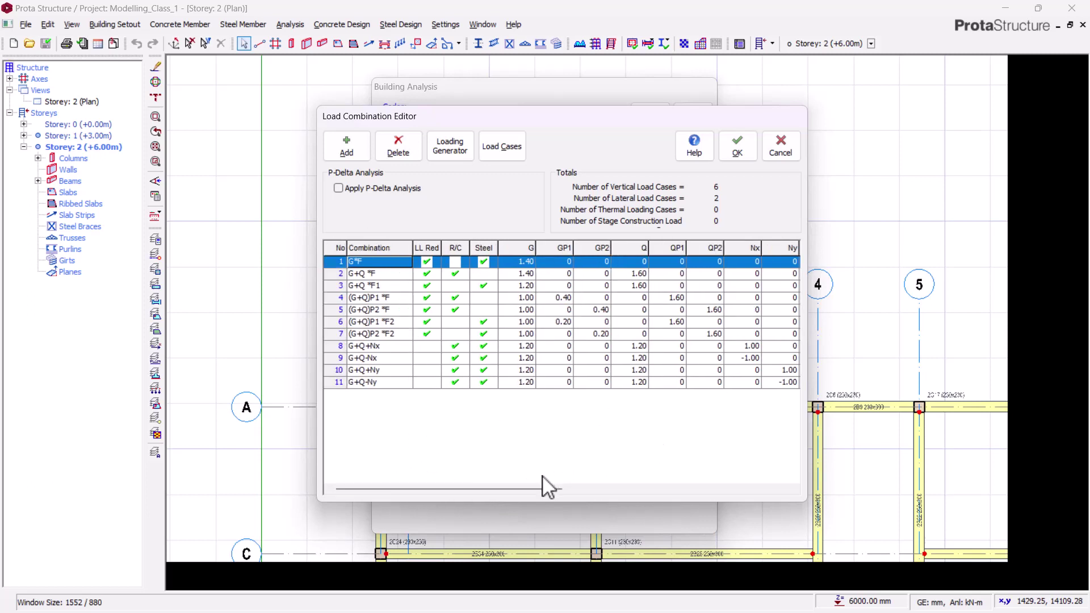
left_click_drag(533, 489, 483, 493)
left_click(737, 148)
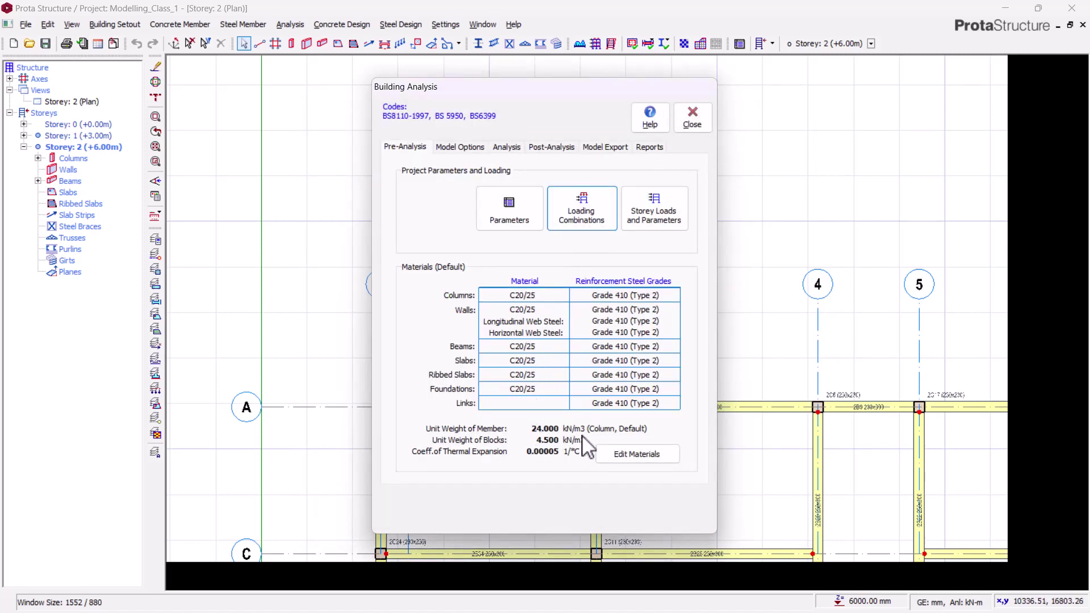
left_click(817, 132)
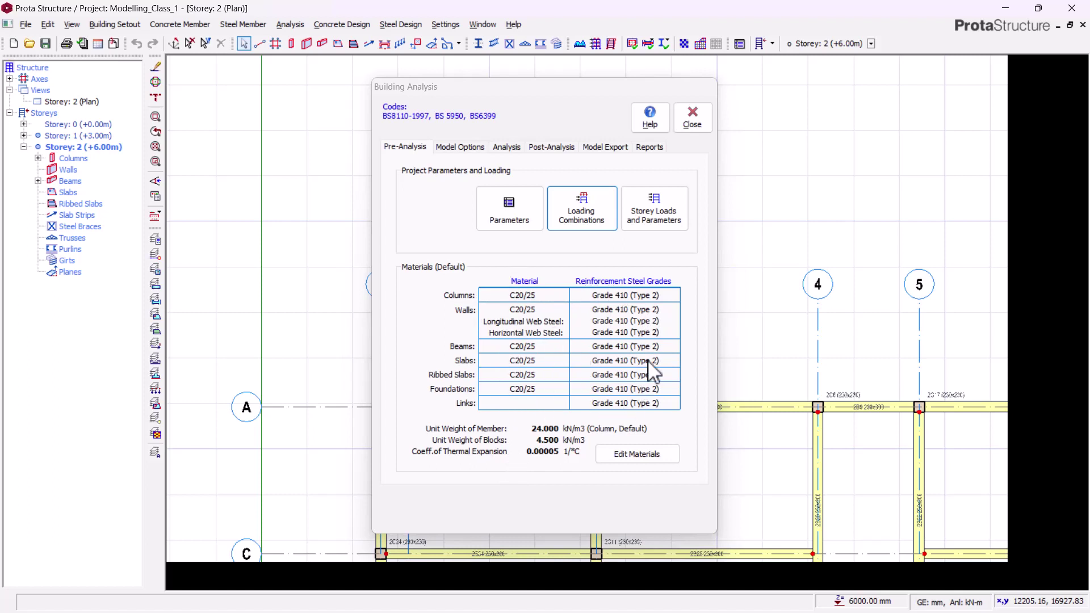
Step: Compare the available concrete grades and set the default concrete column material to C25/30
left_click(632, 461)
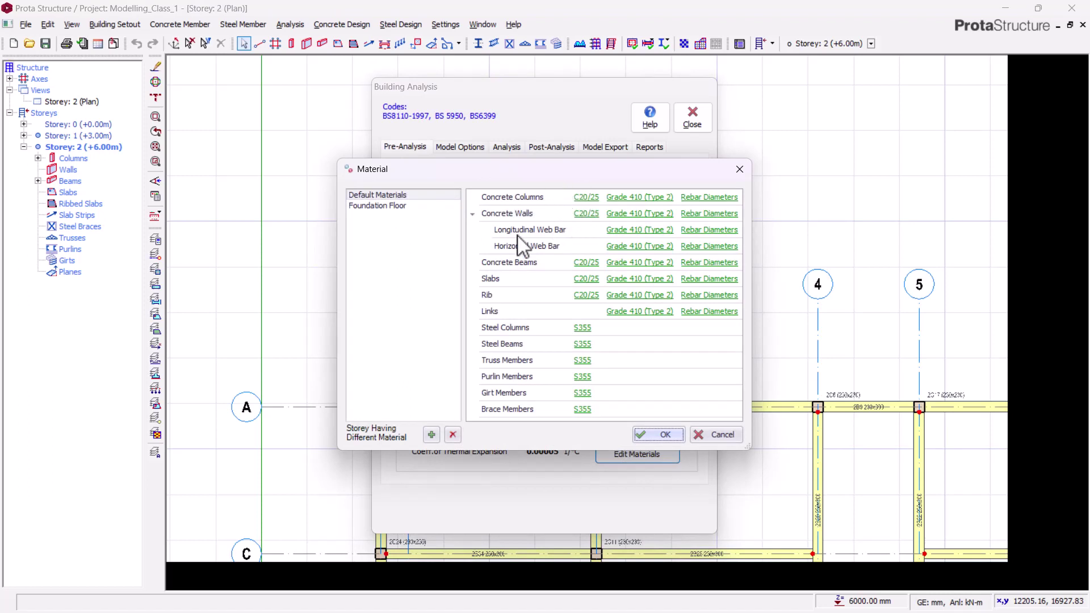
left_click(586, 208)
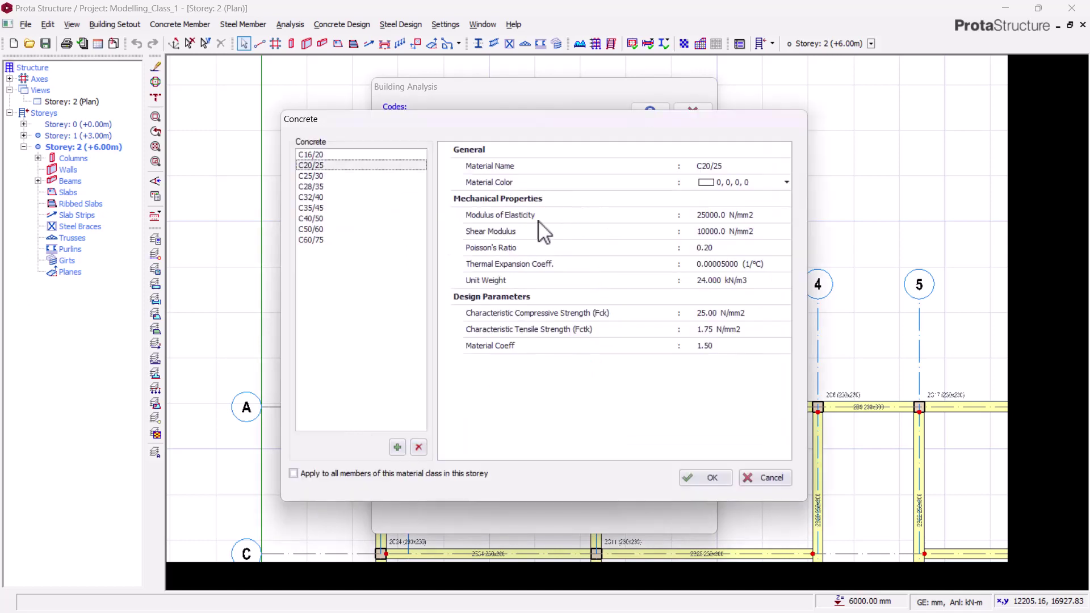
left_click(313, 187)
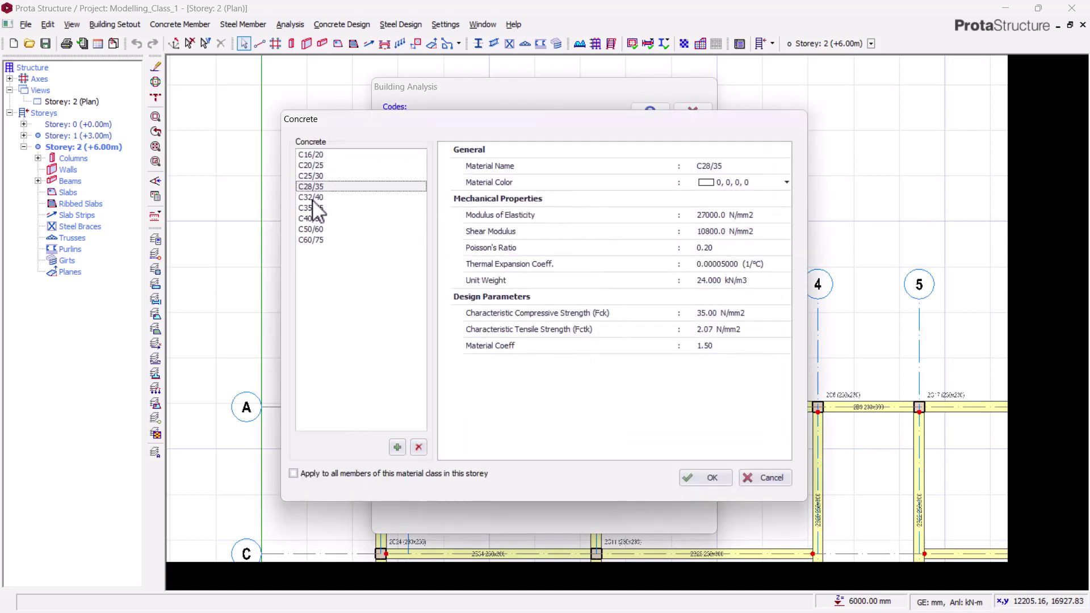
left_click(313, 197)
left_click(312, 218)
left_click(312, 208)
left_click(313, 186)
left_click(303, 176)
left_click(303, 165)
left_click(306, 175)
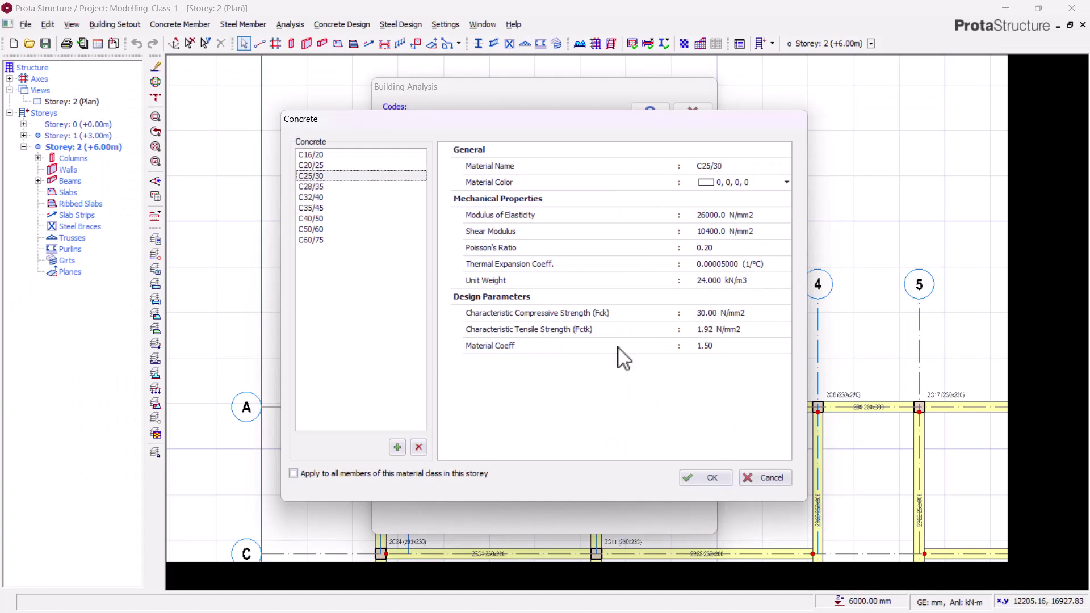
left_click(696, 478)
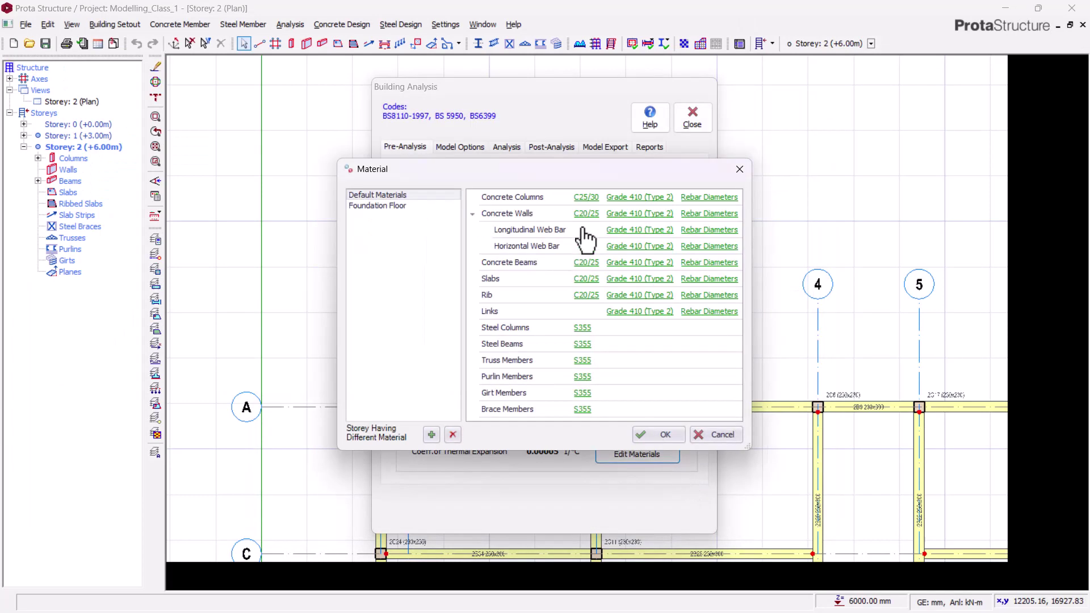
Step: Review the rebar grades available for the concrete columns
left_click(635, 200)
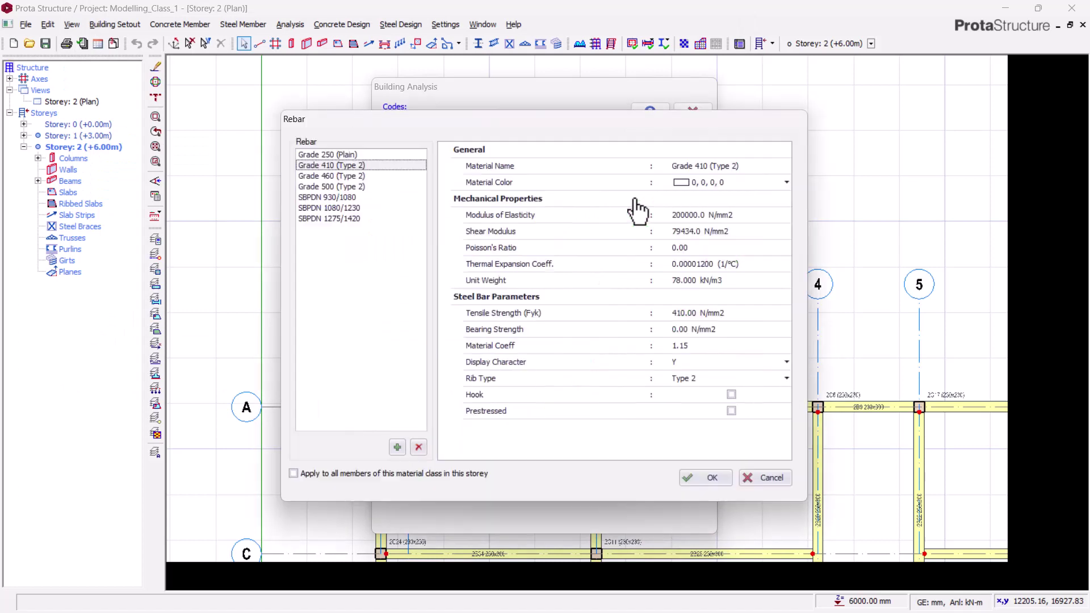
left_click(334, 177)
left_click(708, 477)
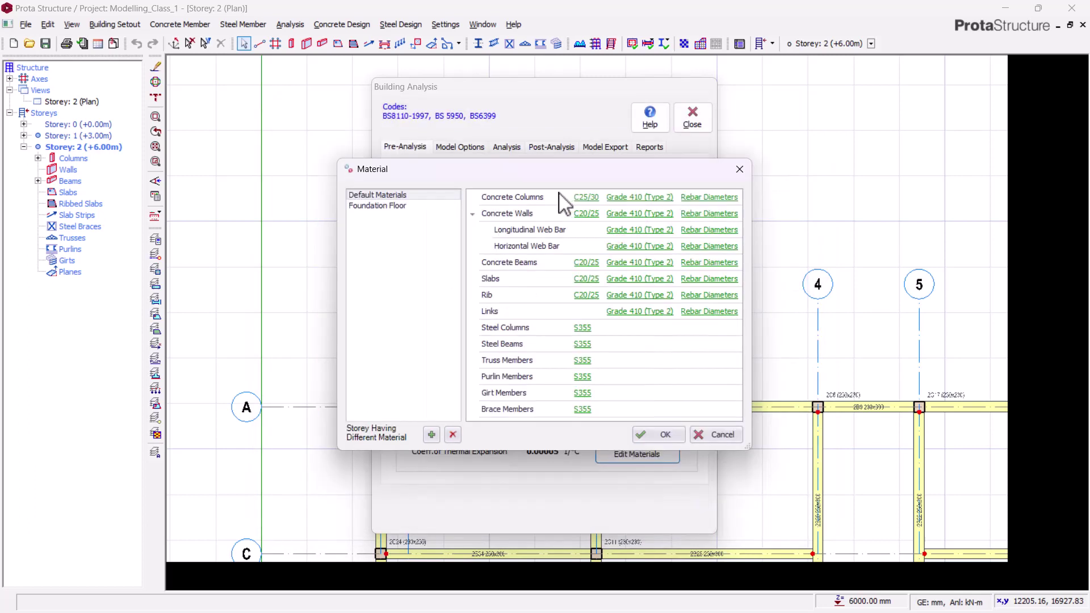
Step: Exclude bars Y10, Y13 and Y32 from the usable rebar diameters of the concrete columns
left_click(705, 197)
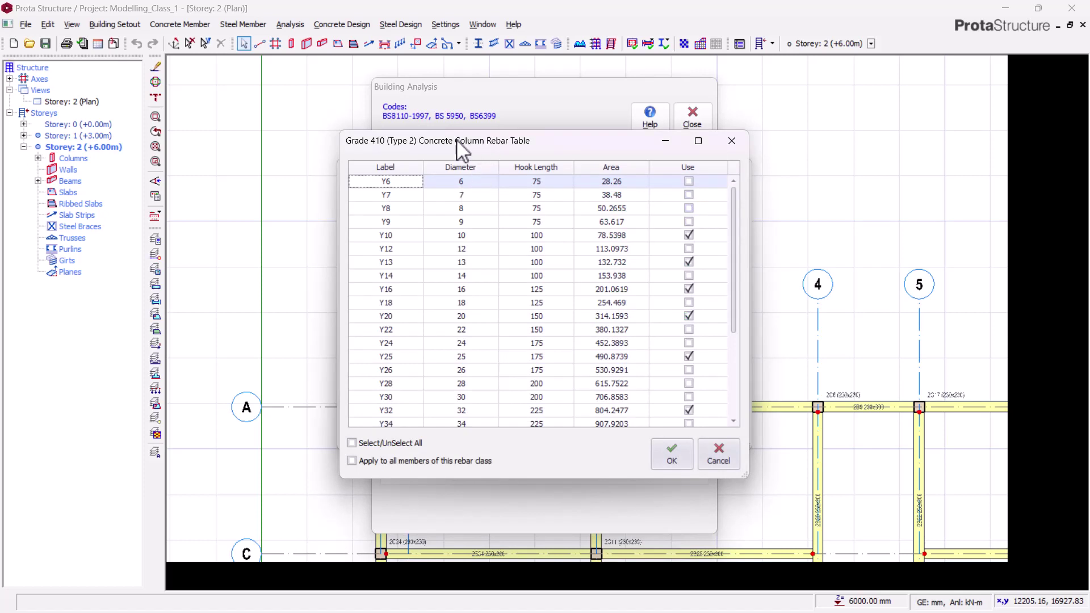
left_click_drag(466, 144, 521, 136)
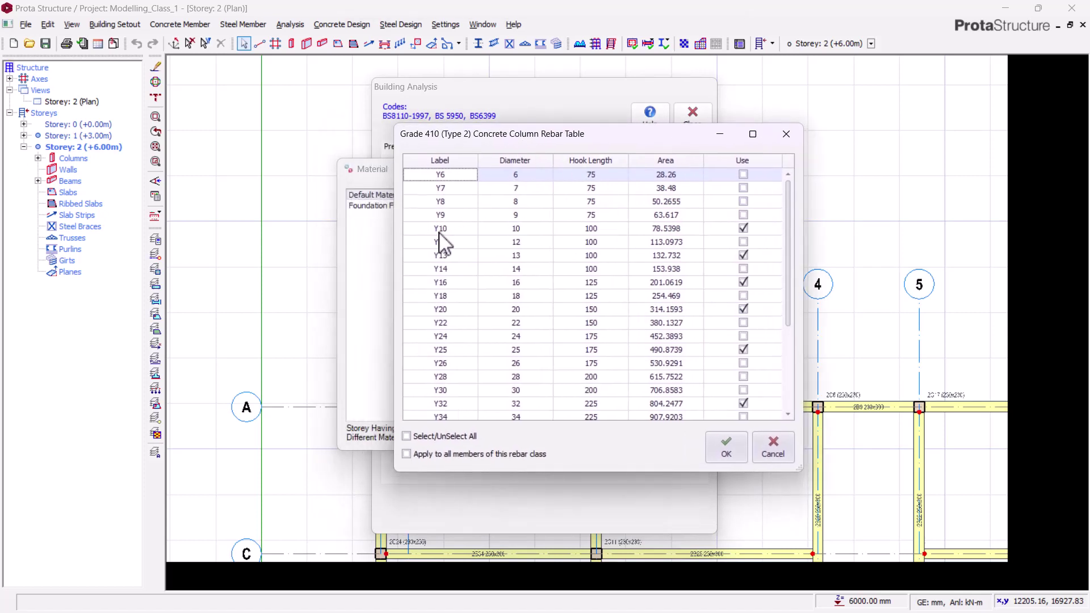
left_click(744, 229)
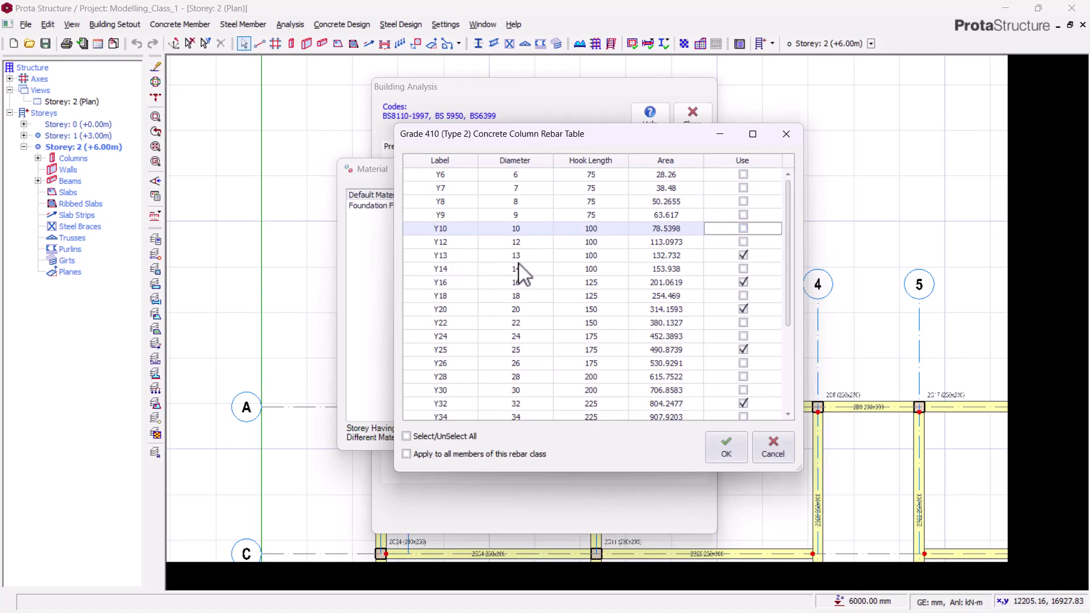
left_click(744, 255)
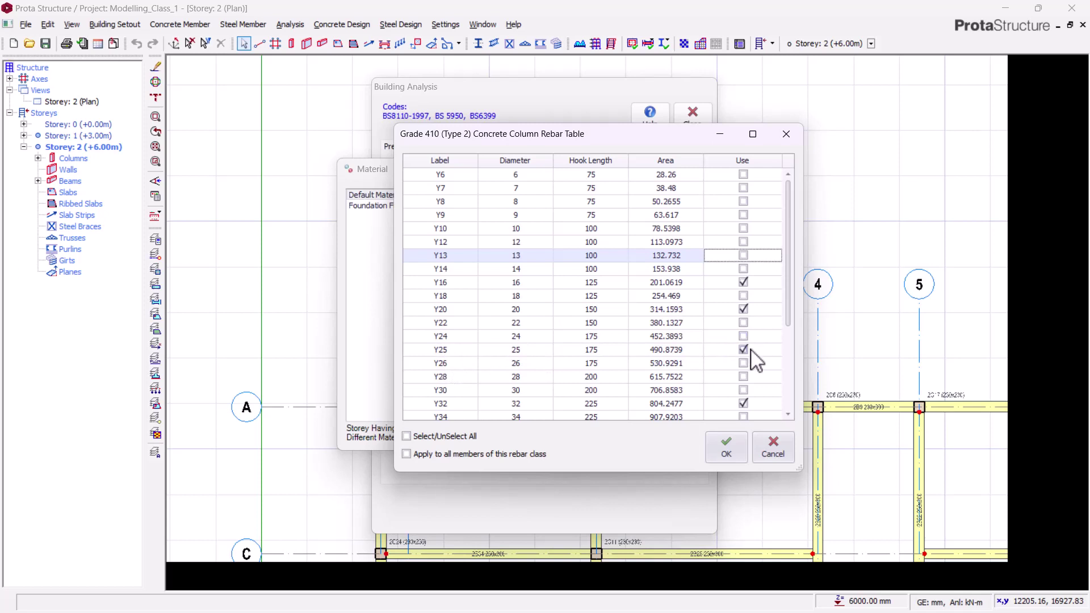
scroll(792, 347, "down", 3)
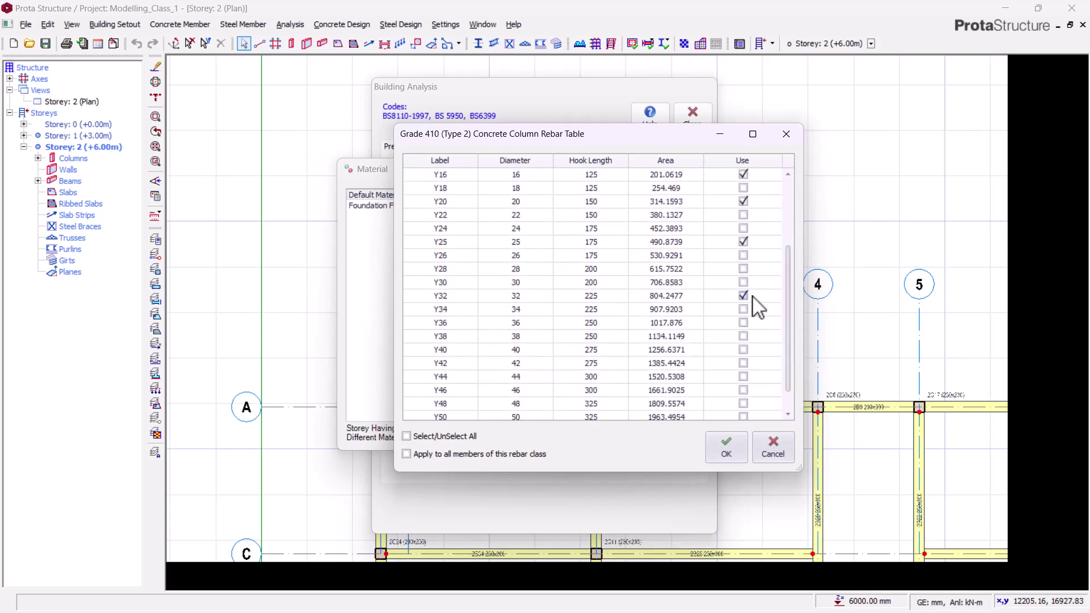
left_click(745, 296)
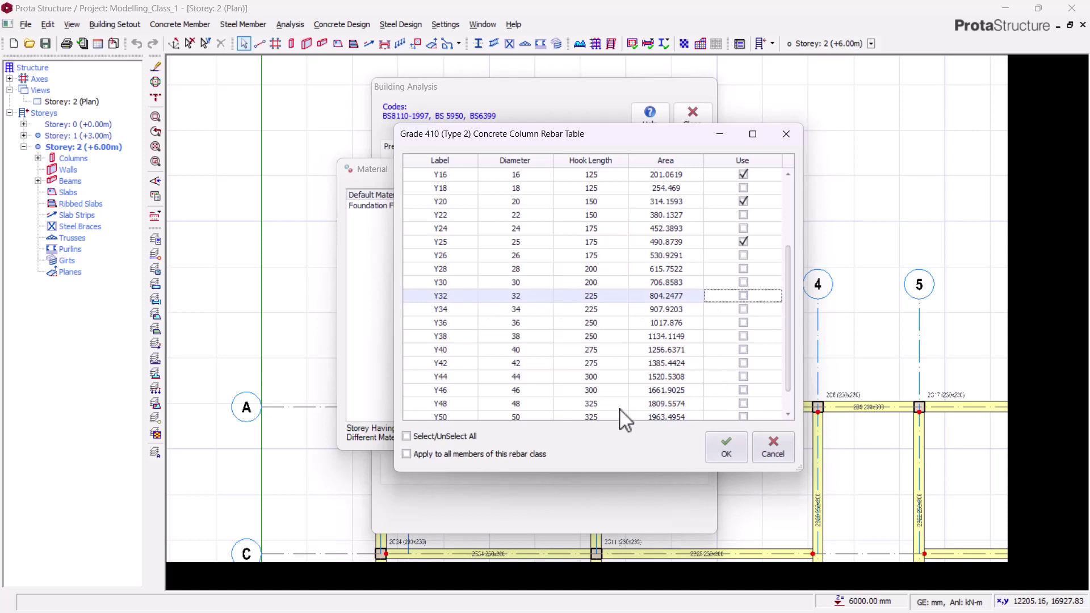
left_click(734, 448)
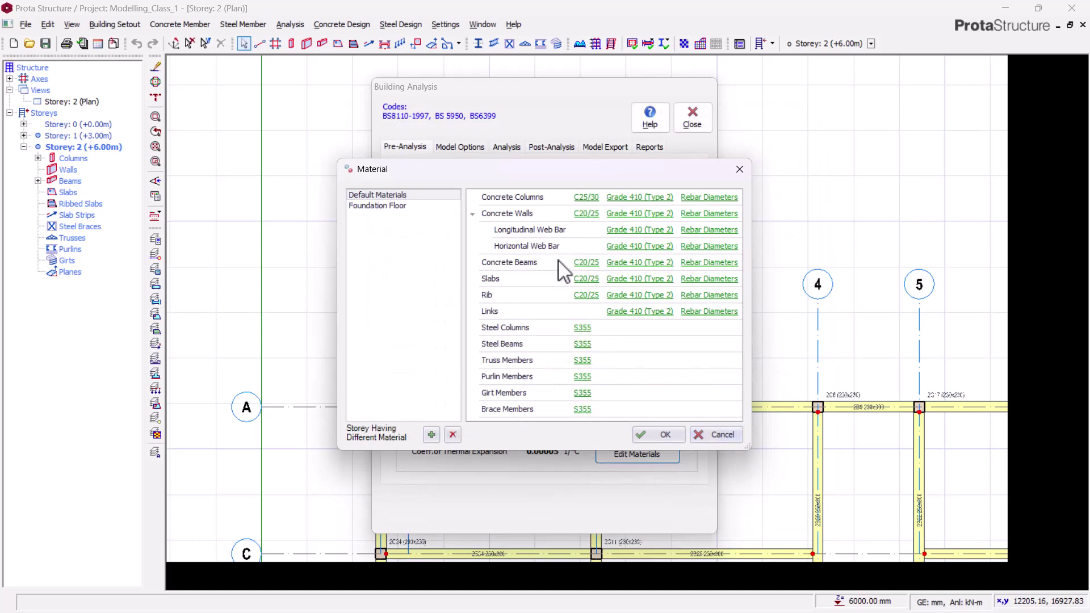
Step: Apply C25/30 concrete to all members of this material class in the default materials
left_click(583, 209)
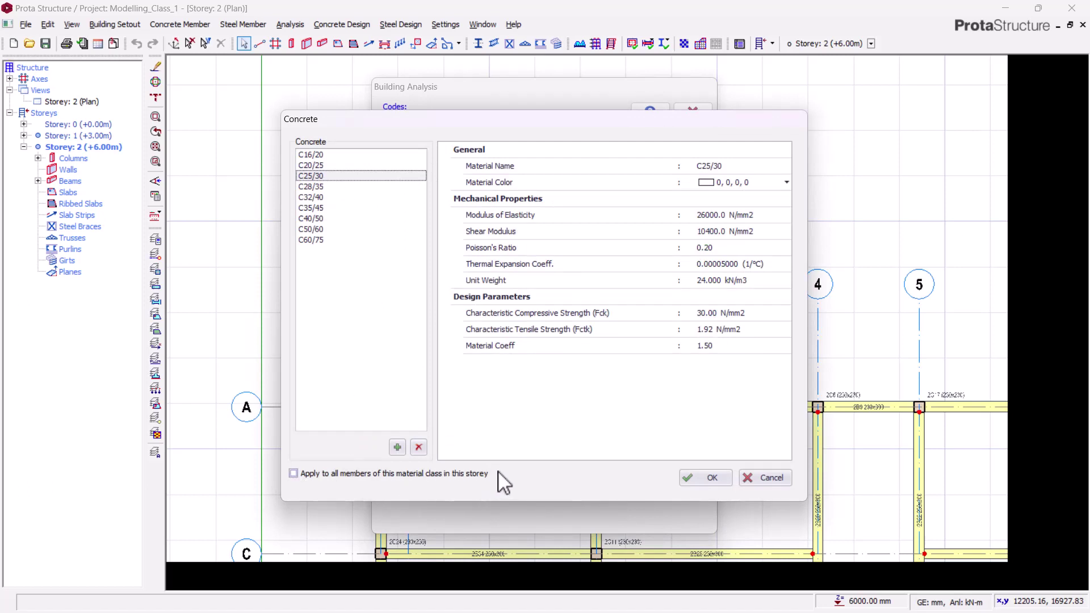
left_click(295, 474)
left_click(766, 477)
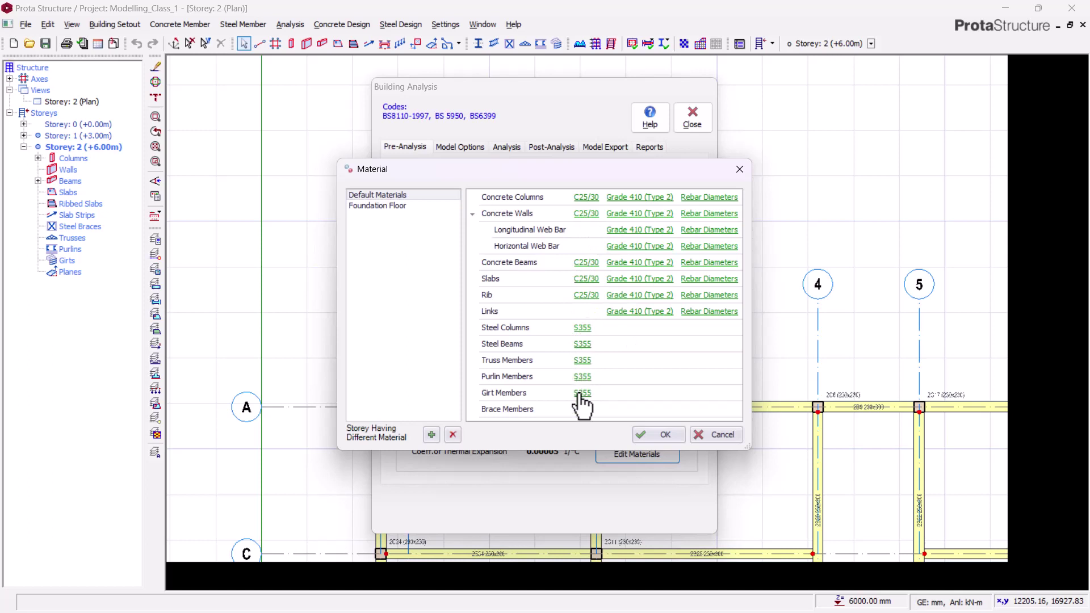
Step: Check the column rebar table, and exclude bars Y10, Y13 and Y32 from the concrete beams' usable diameters
left_click(711, 197)
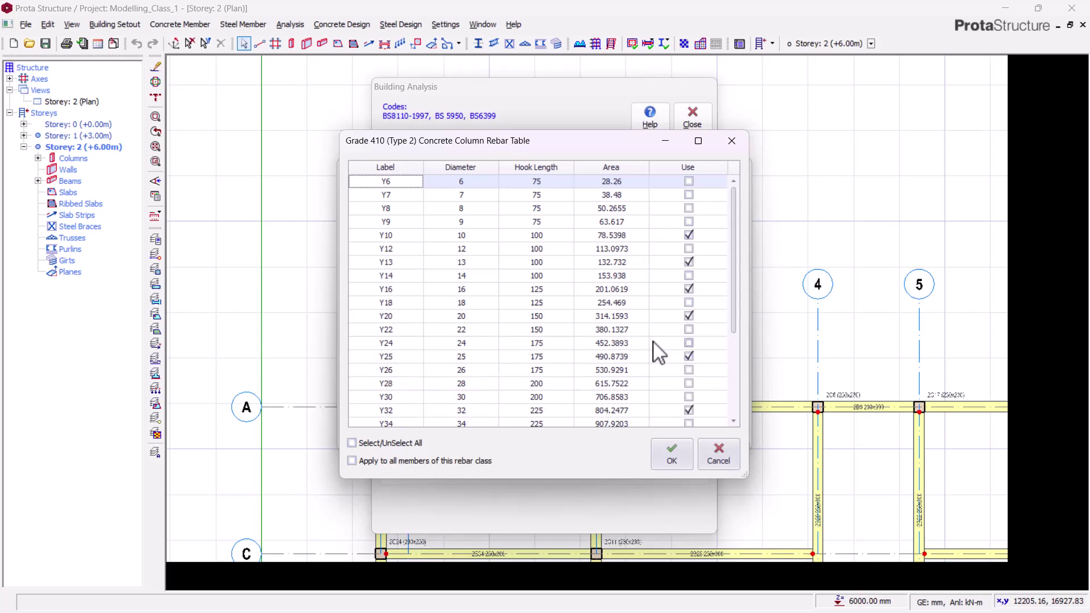
left_click(669, 456)
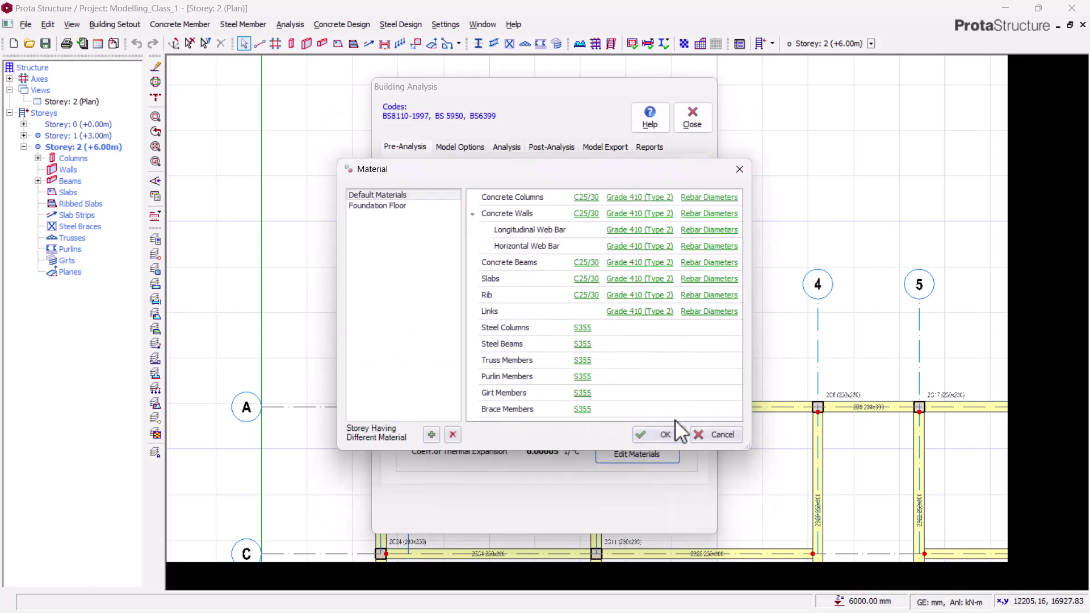
left_click(711, 263)
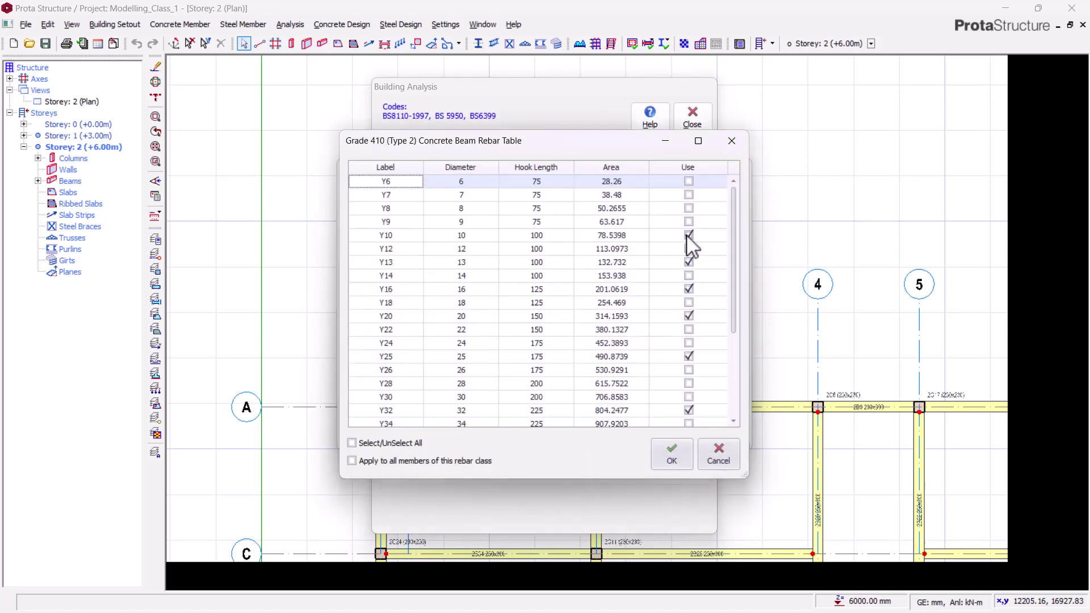
left_click(689, 235)
left_click(688, 262)
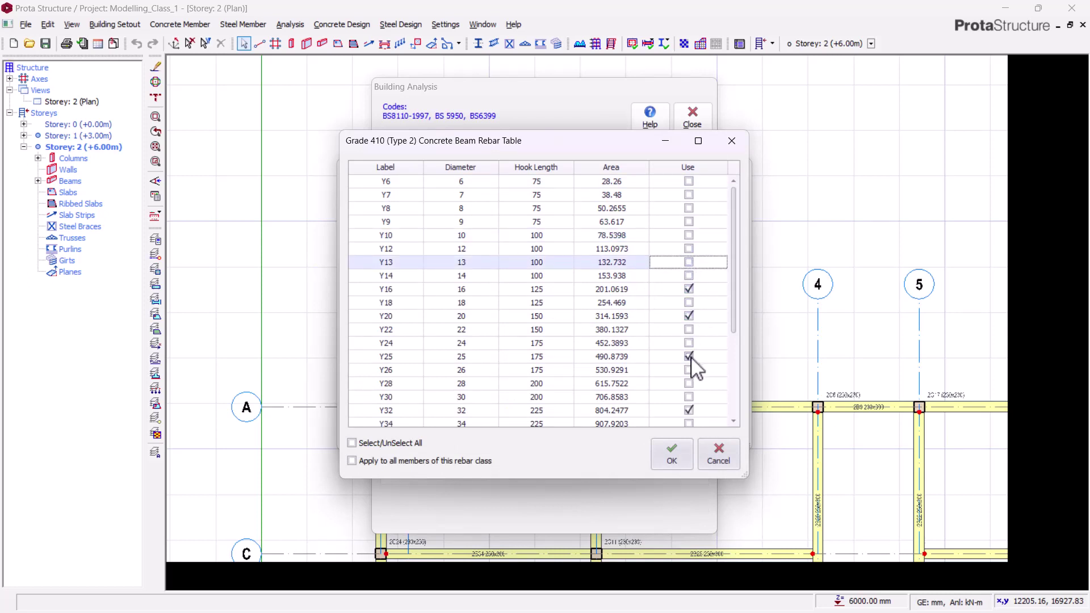
left_click(689, 410)
left_click_drag(732, 291, 741, 387)
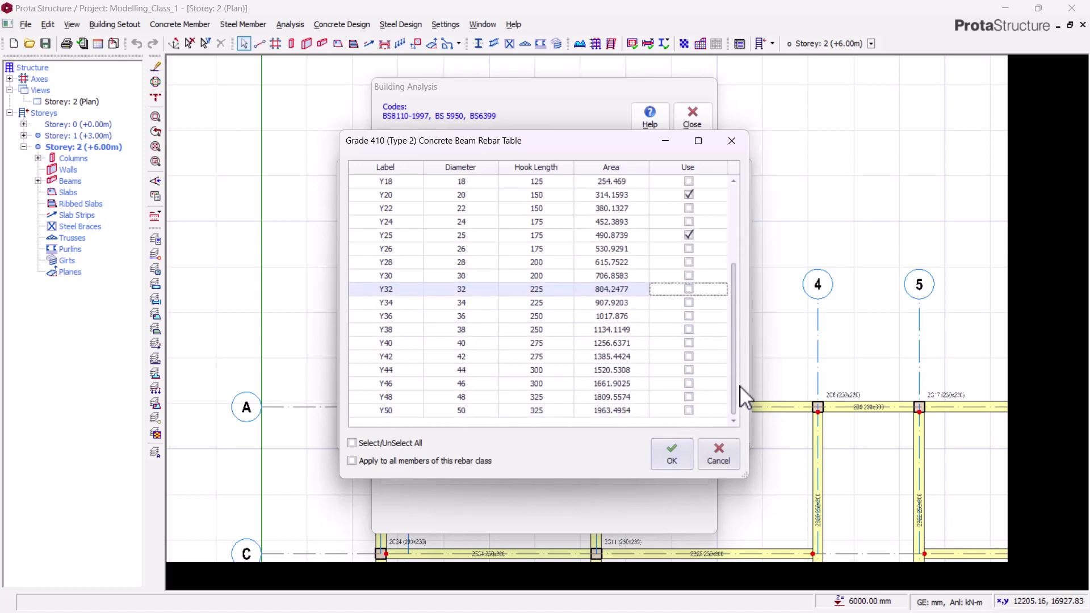
left_click(683, 459)
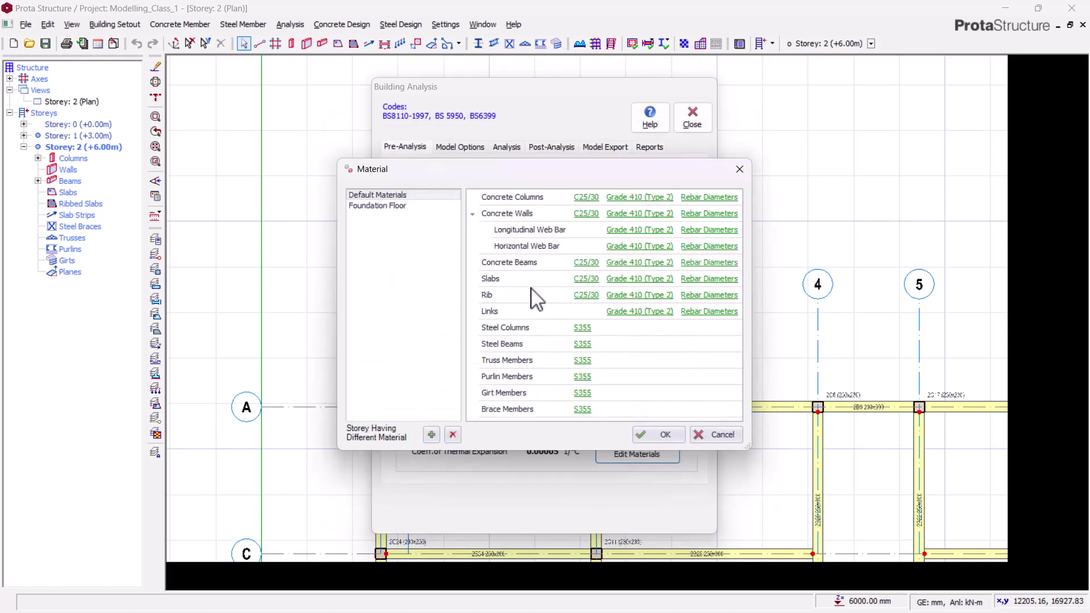
Step: Make Y12 the only usable slab rebar diameter, excluding Y8, Y10, Y13, Y16, Y20, Y25 and Y32
left_click(698, 279)
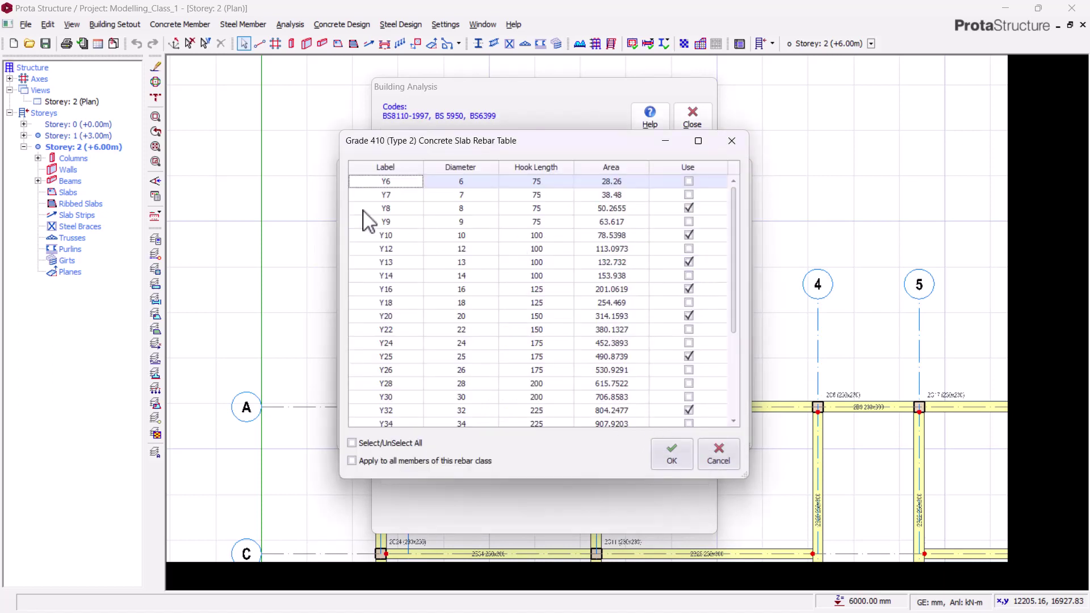
left_click(689, 208)
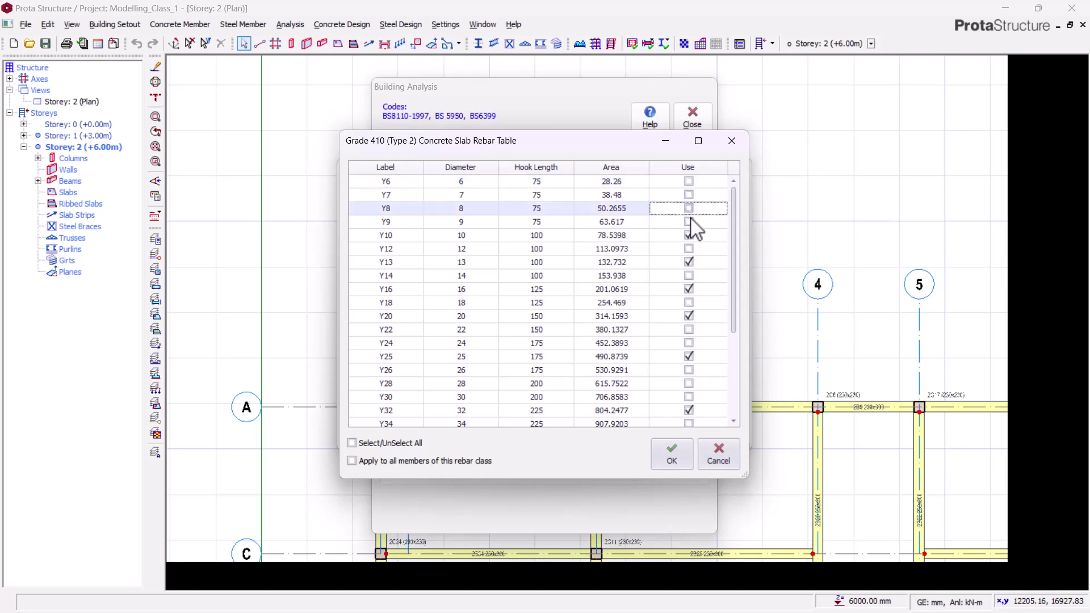
left_click(662, 238)
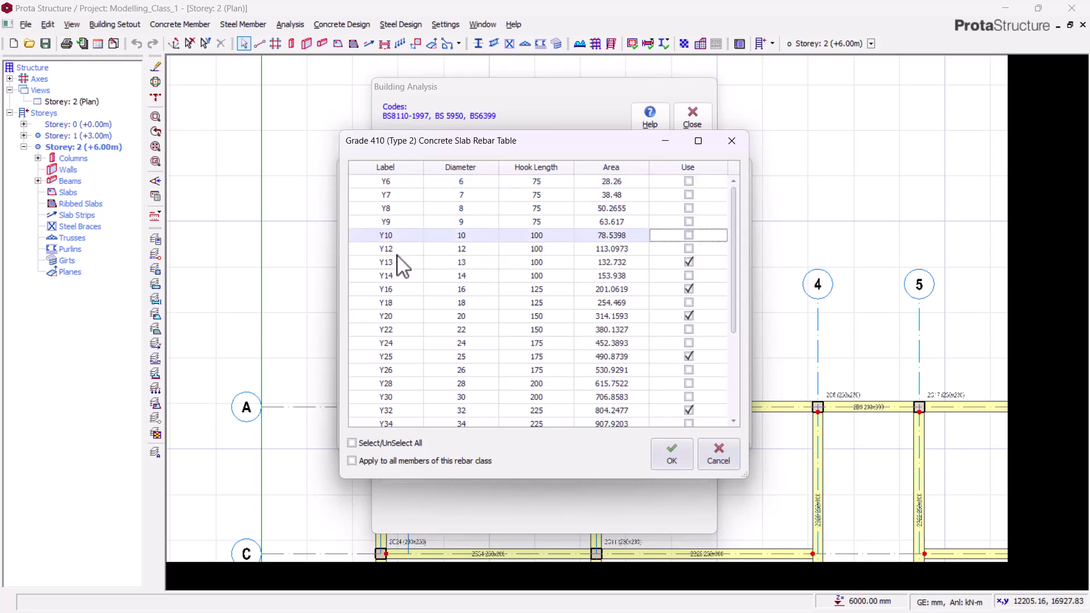
left_click(687, 250)
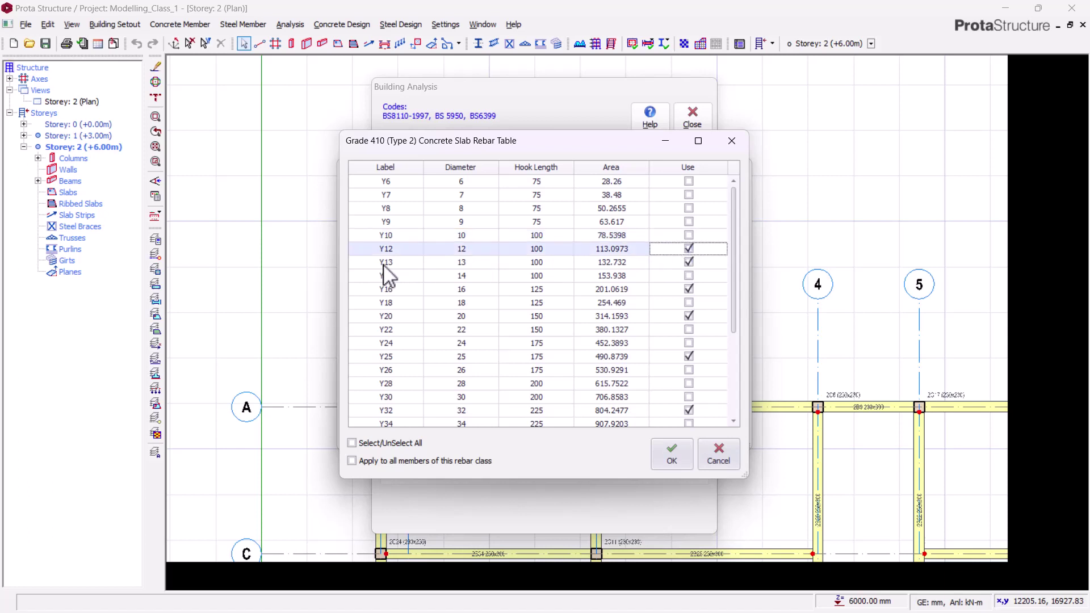
left_click(687, 265)
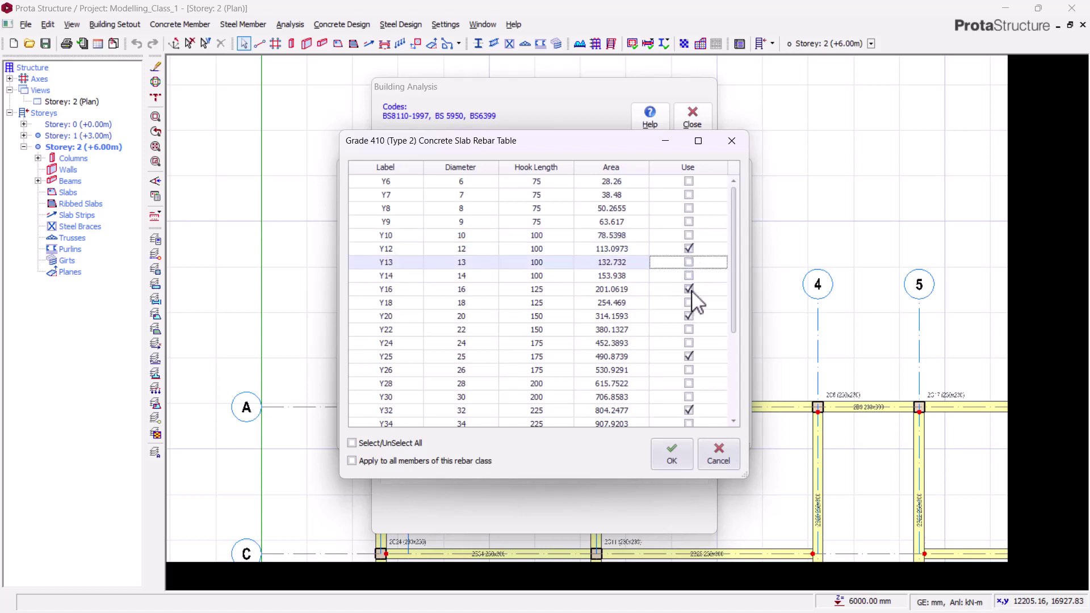
left_click(689, 289)
left_click(688, 316)
left_click(689, 356)
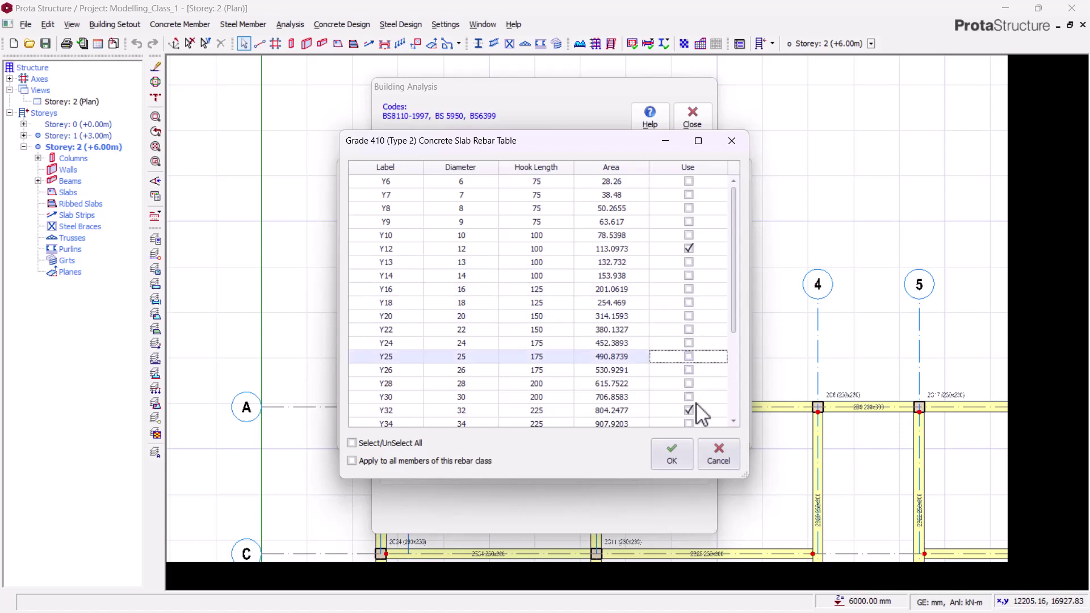
left_click(689, 410)
left_click_drag(736, 295, 725, 380)
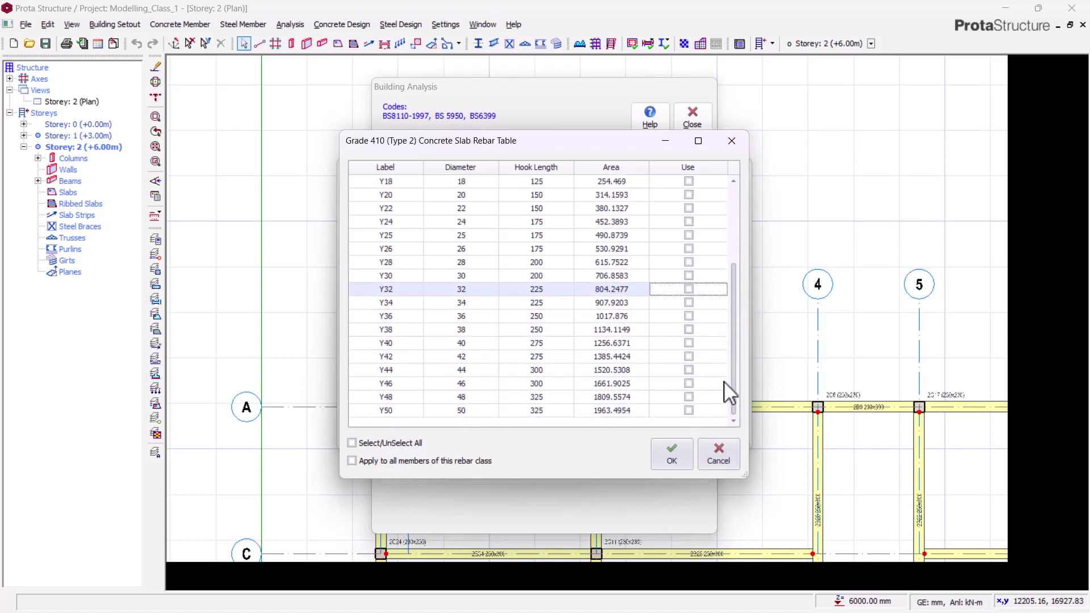
left_click(690, 455)
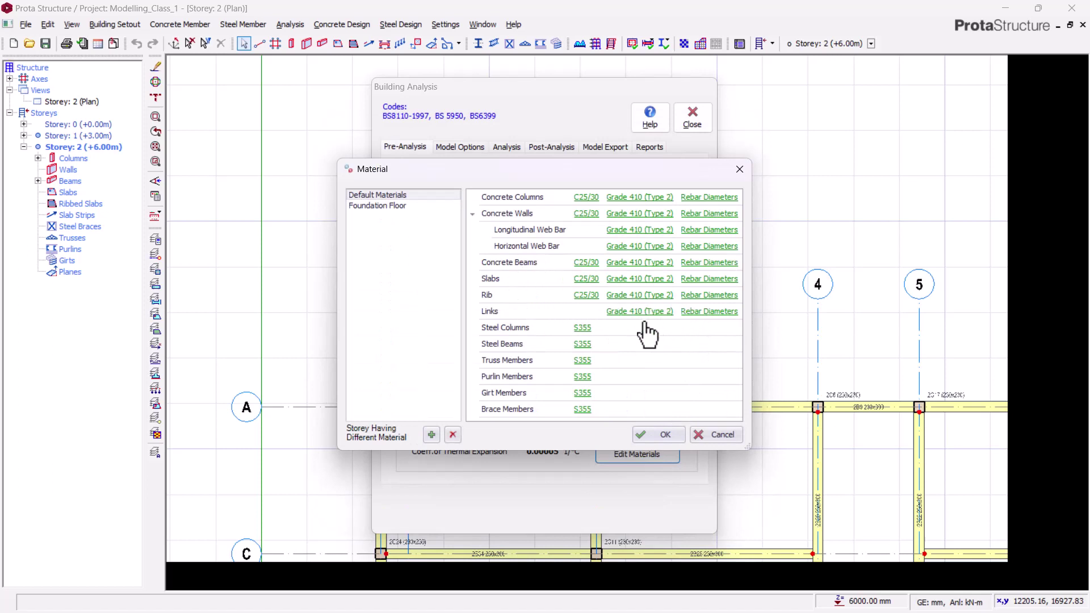
Step: Leave Y10 as the only usable link rebar diameter, excluding Y8, Y9, Y13, Y18, Y20, Y25 and Y32
left_click(700, 312)
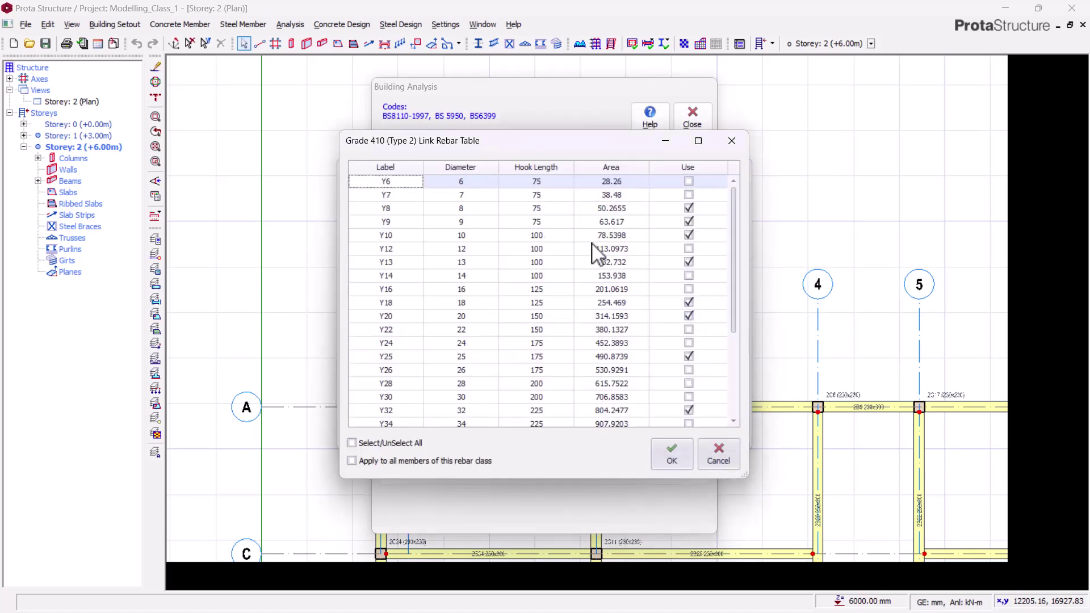
left_click(688, 208)
left_click(689, 222)
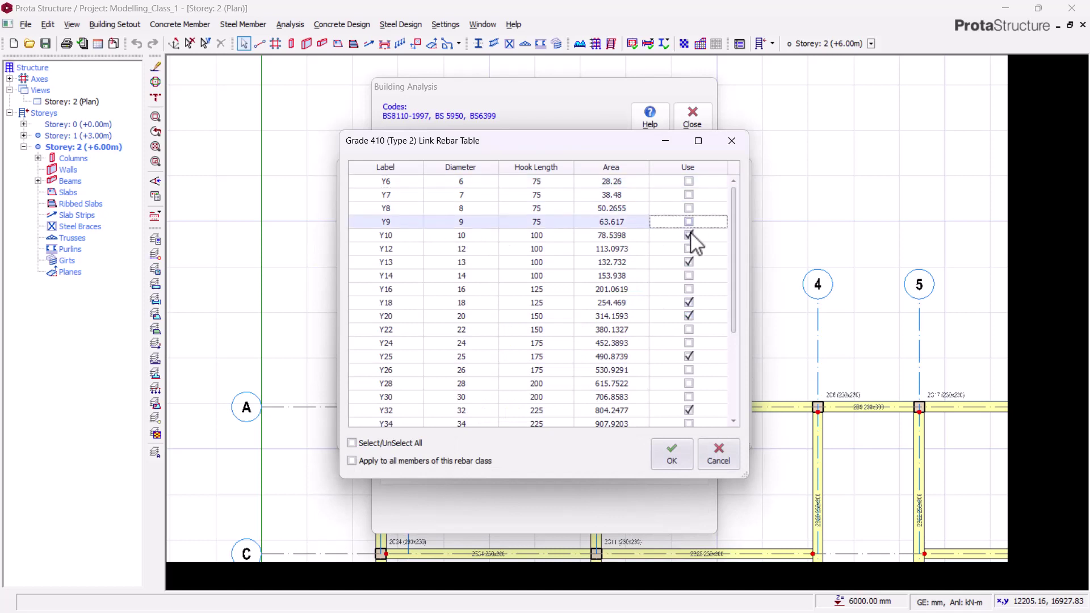
left_click(689, 262)
left_click(689, 303)
left_click(689, 316)
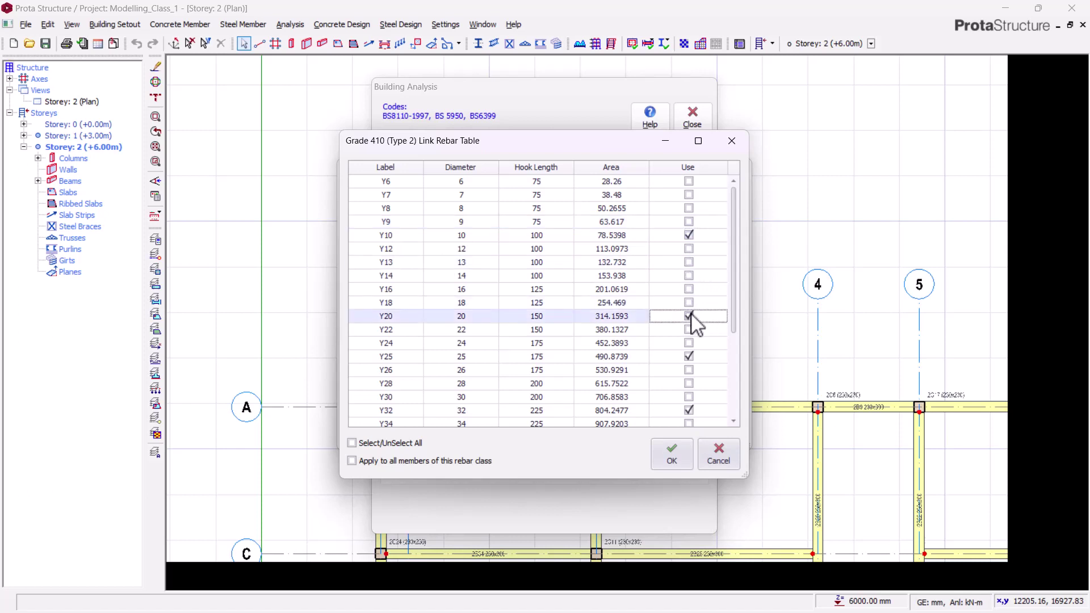
left_click(688, 356)
left_click(689, 410)
left_click_drag(738, 261, 733, 377)
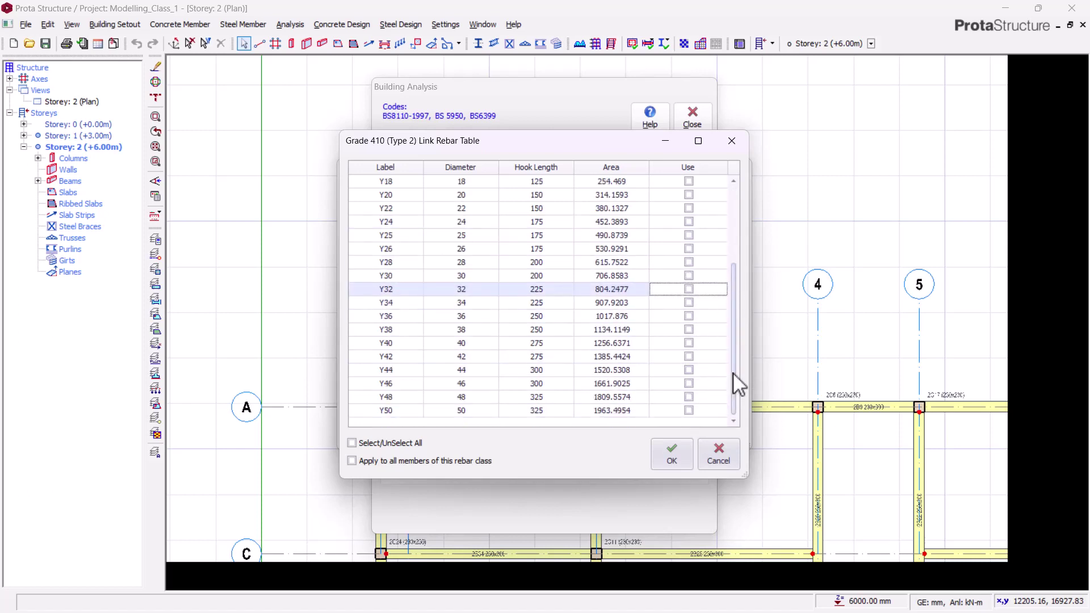
left_click(672, 455)
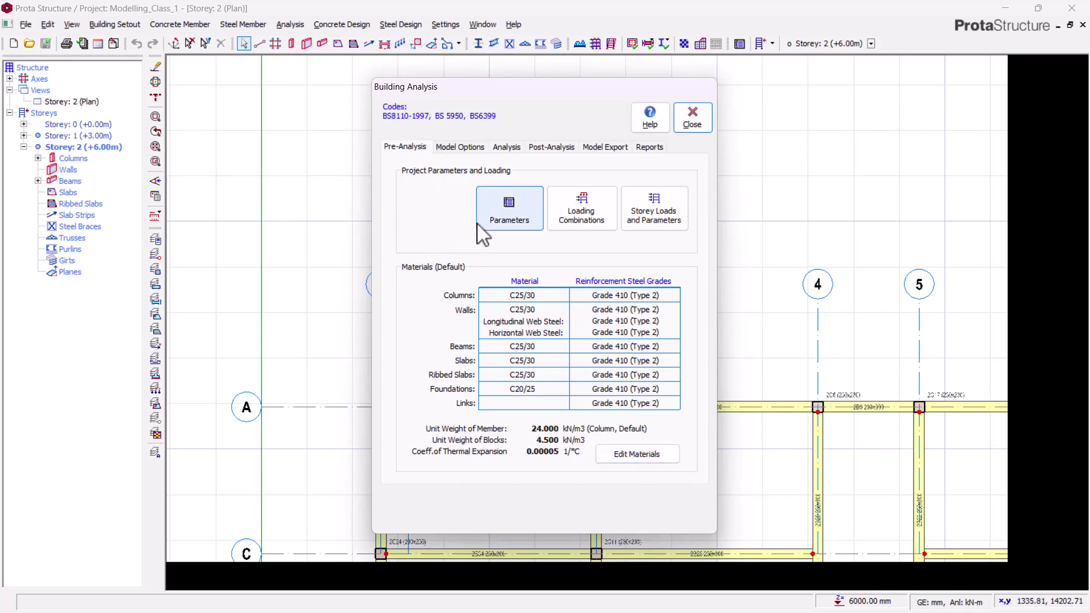
Step: Set the project header in the project parameters to "Modelling Class One Prota-Structure"
left_click(500, 216)
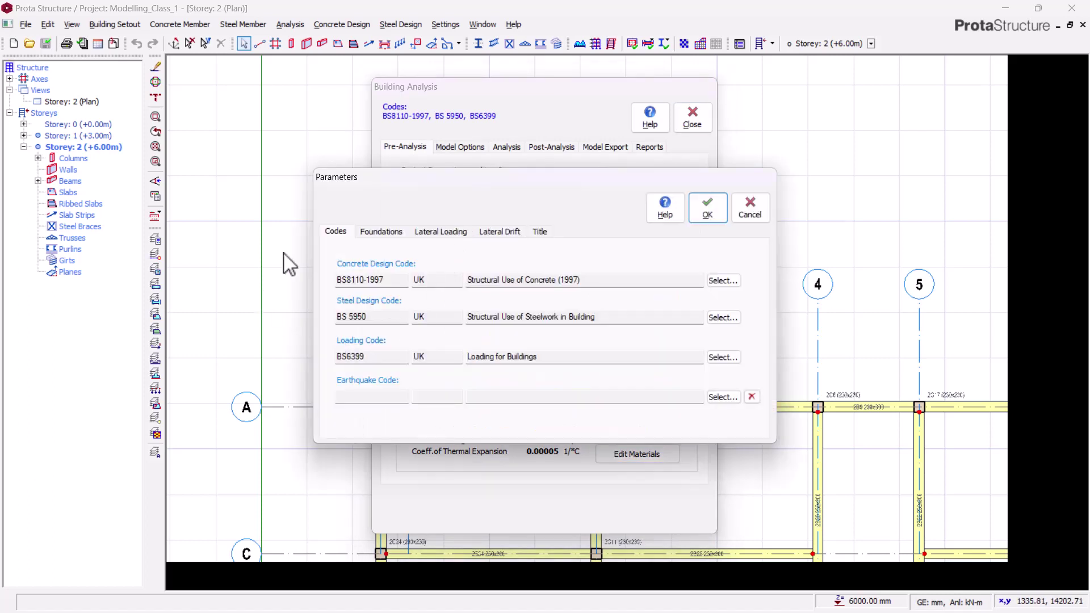
left_click_drag(438, 188, 449, 161)
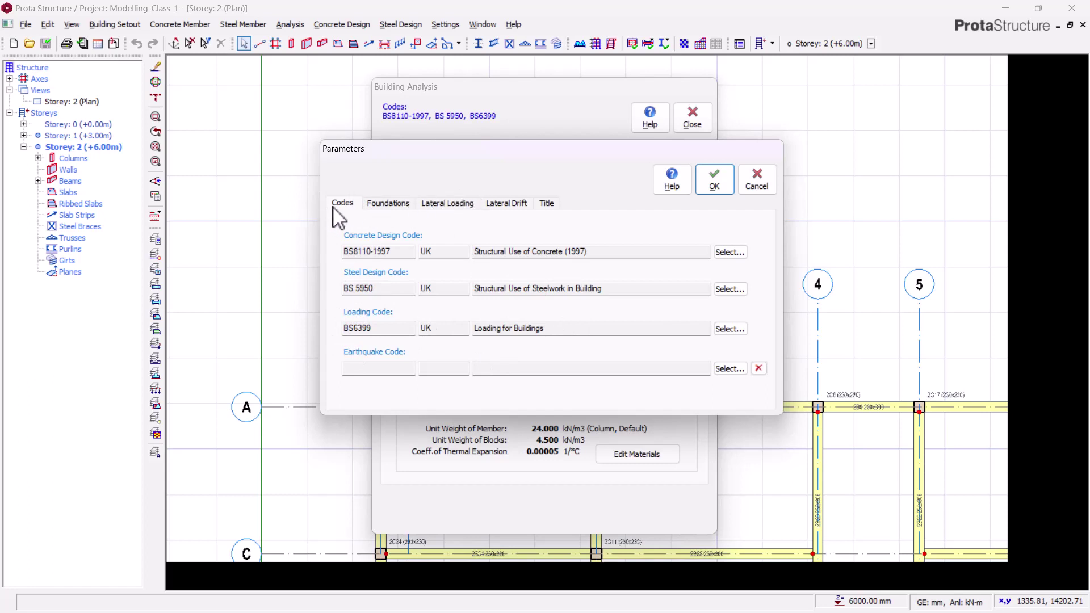
left_click(544, 205)
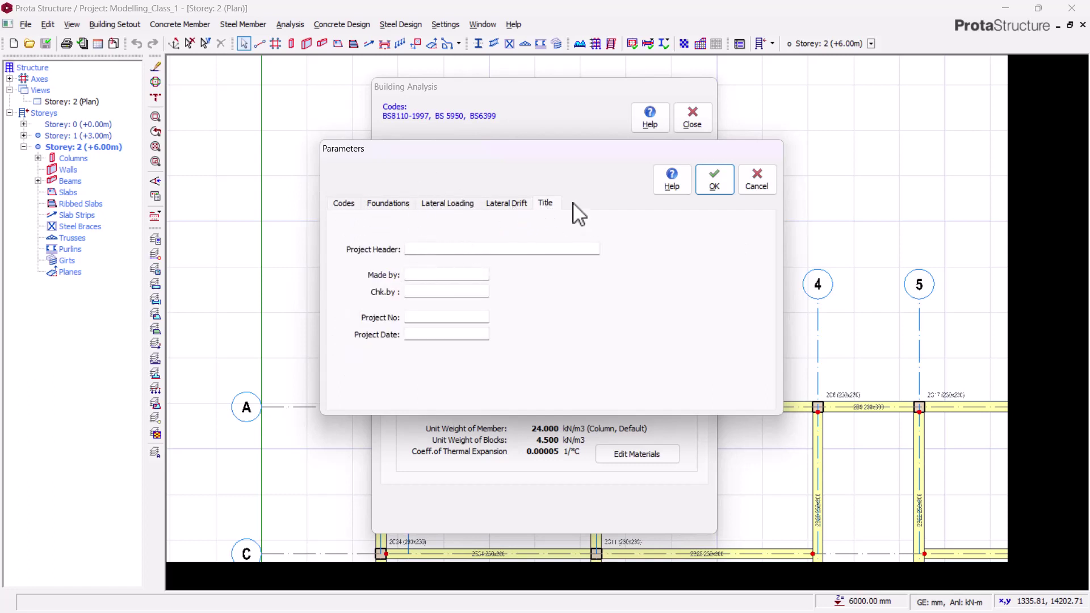
left_click(428, 248)
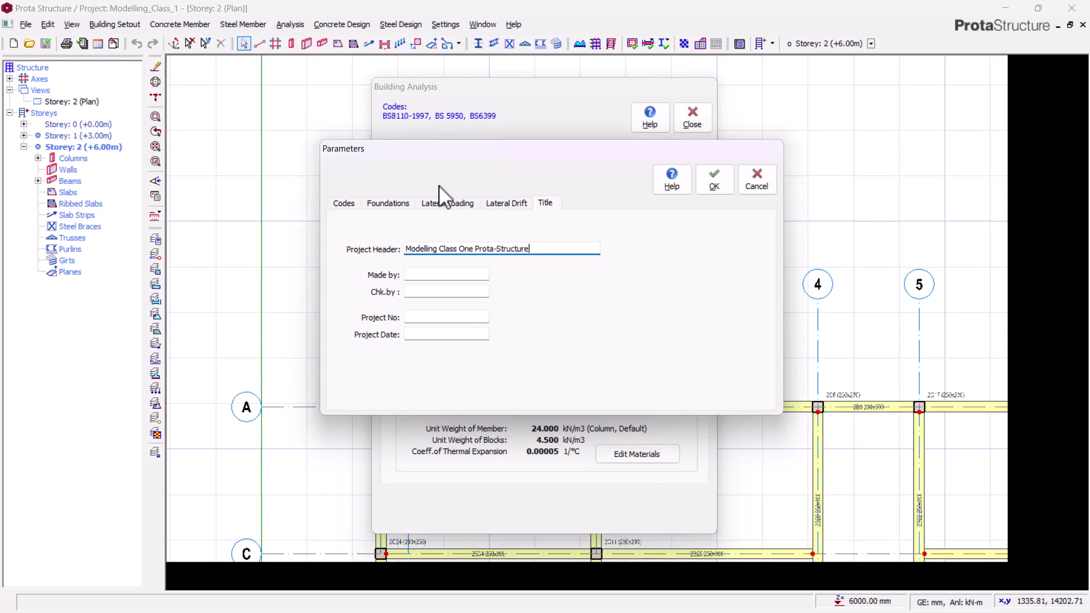
Step: Enter the author's name and the checker's initials, and set the project number to MOD_01
left_click(432, 276)
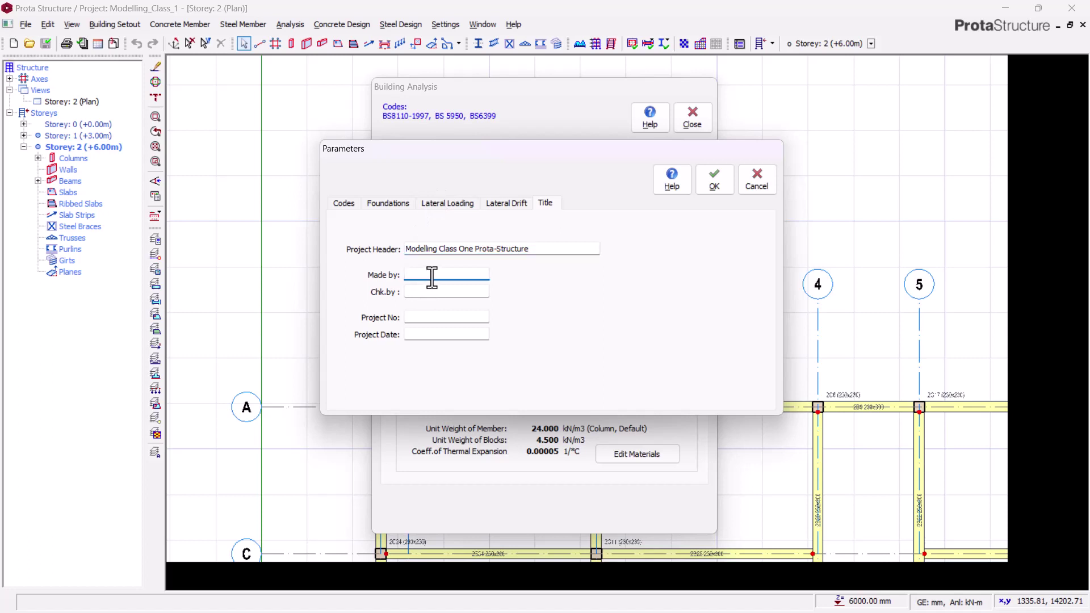
type("Dubeke")
key("shift+Tab")
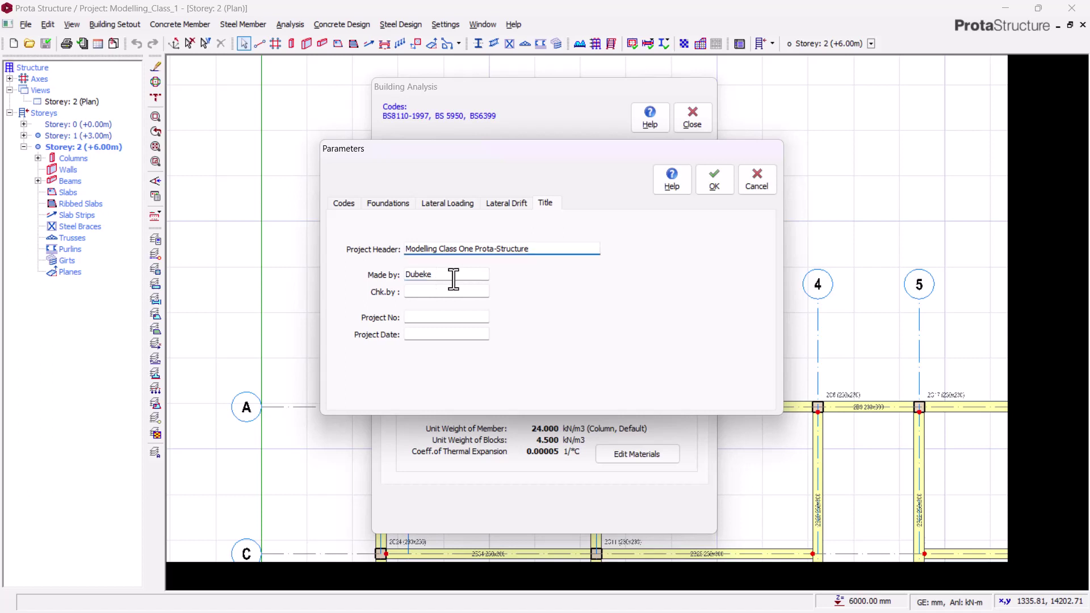
left_click(456, 291)
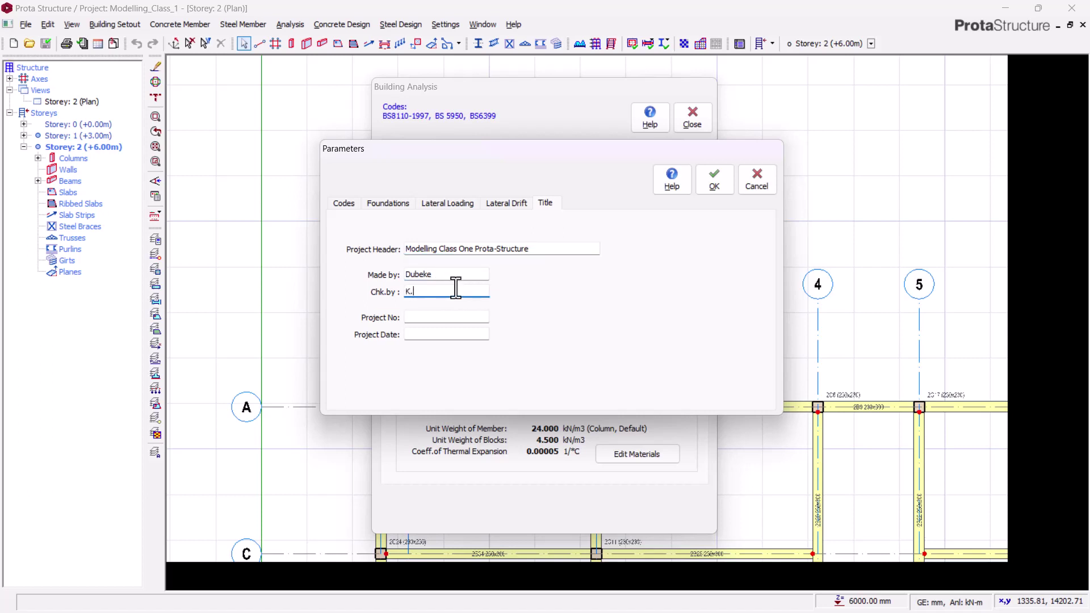
left_click(426, 316)
type("MOD_01")
right_click(418, 335)
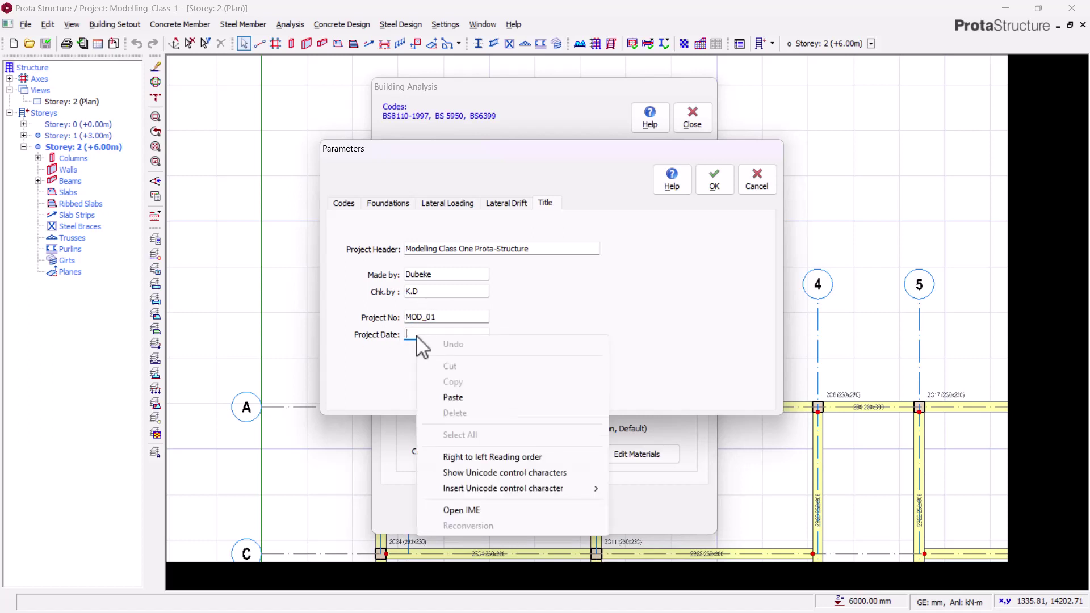
left_click(413, 330)
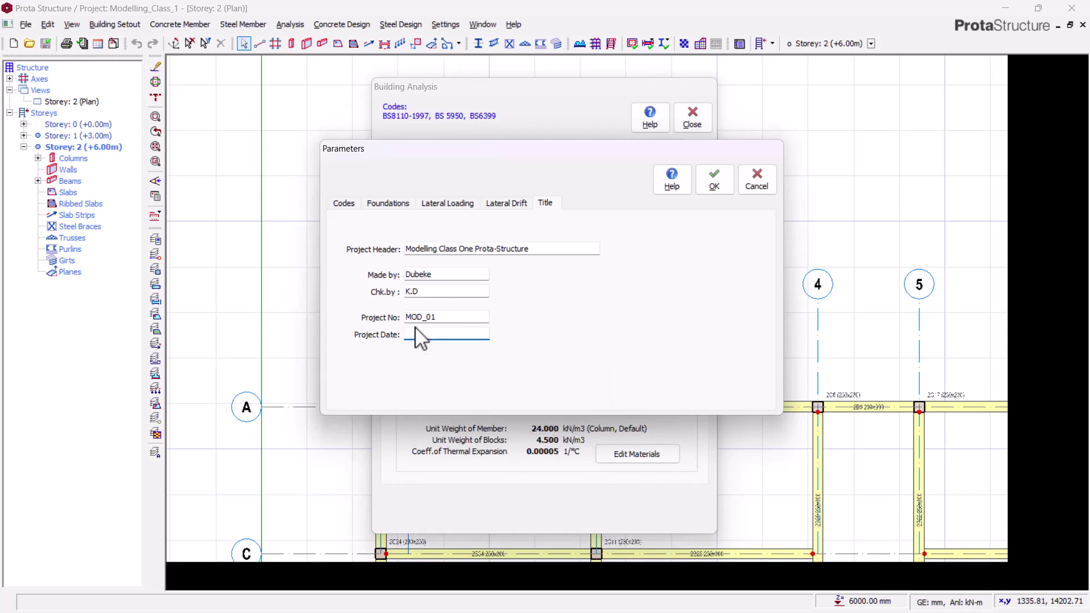
Step: Review the design codes and the foundation soil values, and save the project parameters
left_click(347, 203)
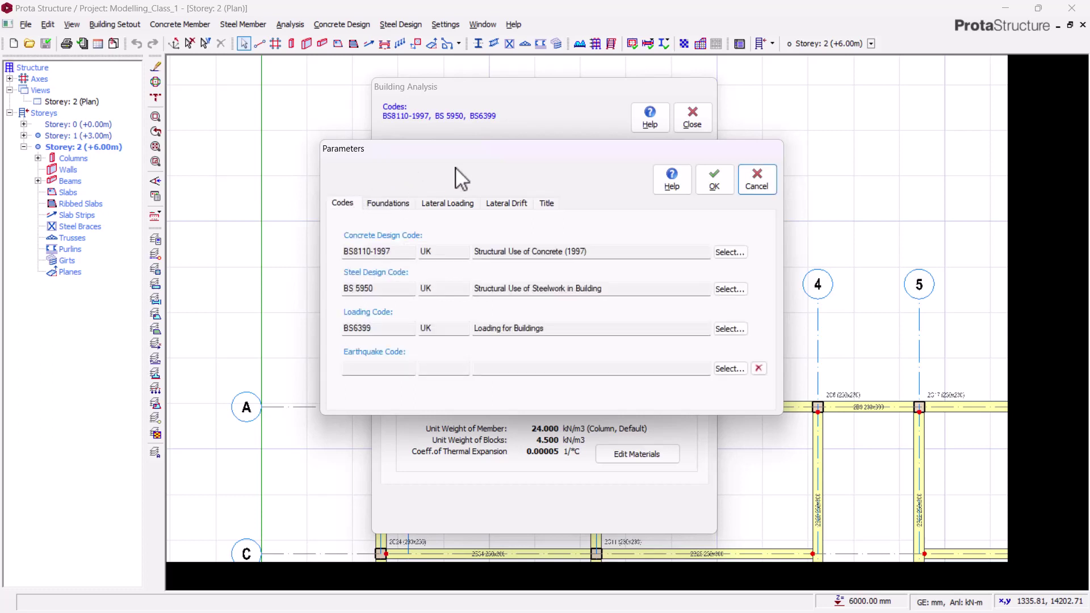
left_click(383, 205)
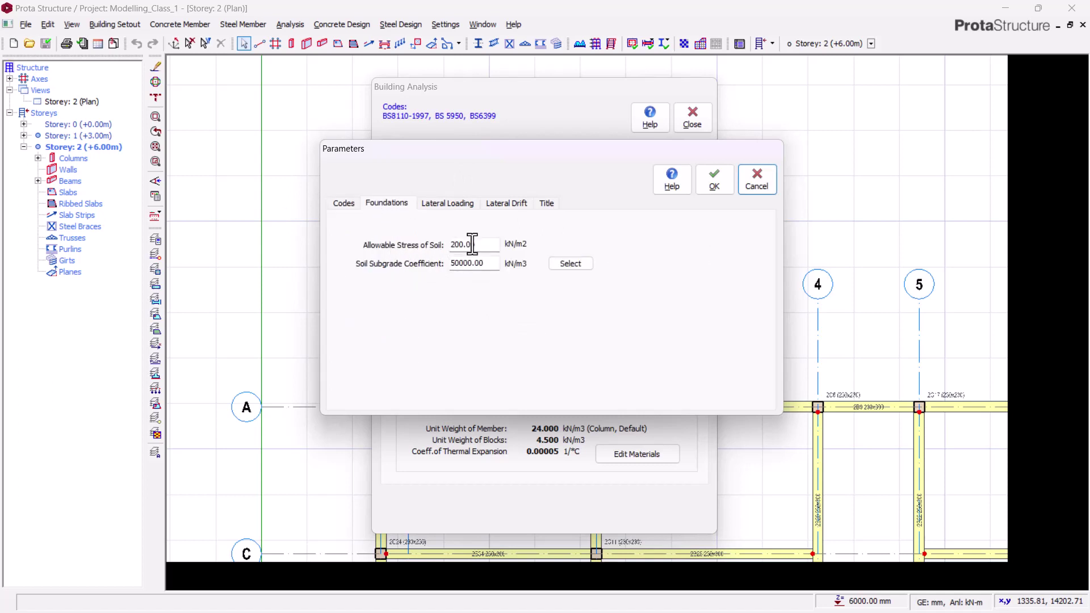
left_click_drag(476, 244, 448, 245)
left_click(482, 264)
left_click(552, 206)
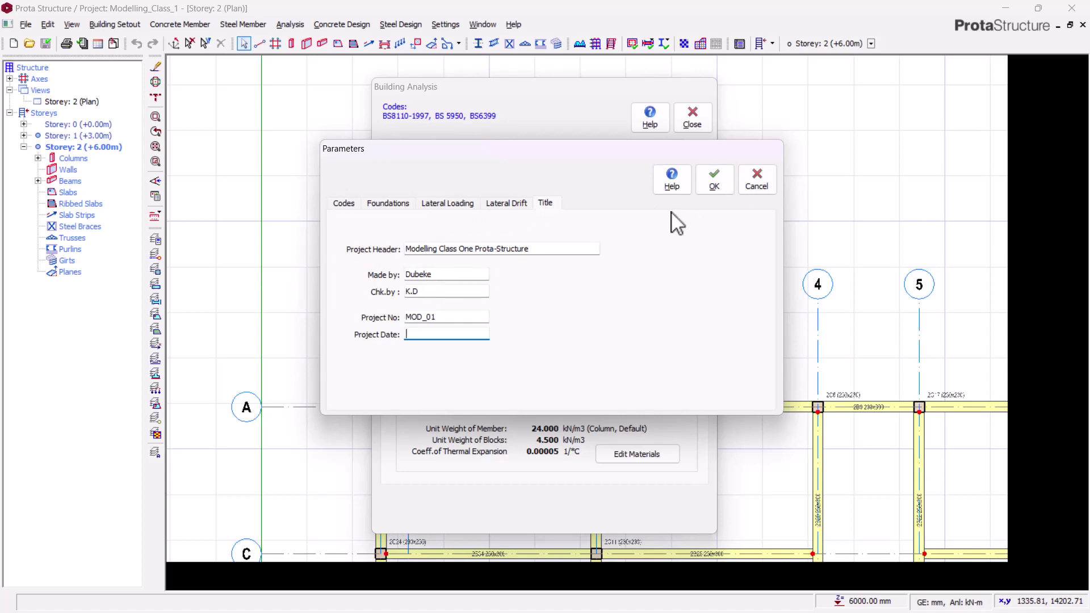
left_click(713, 182)
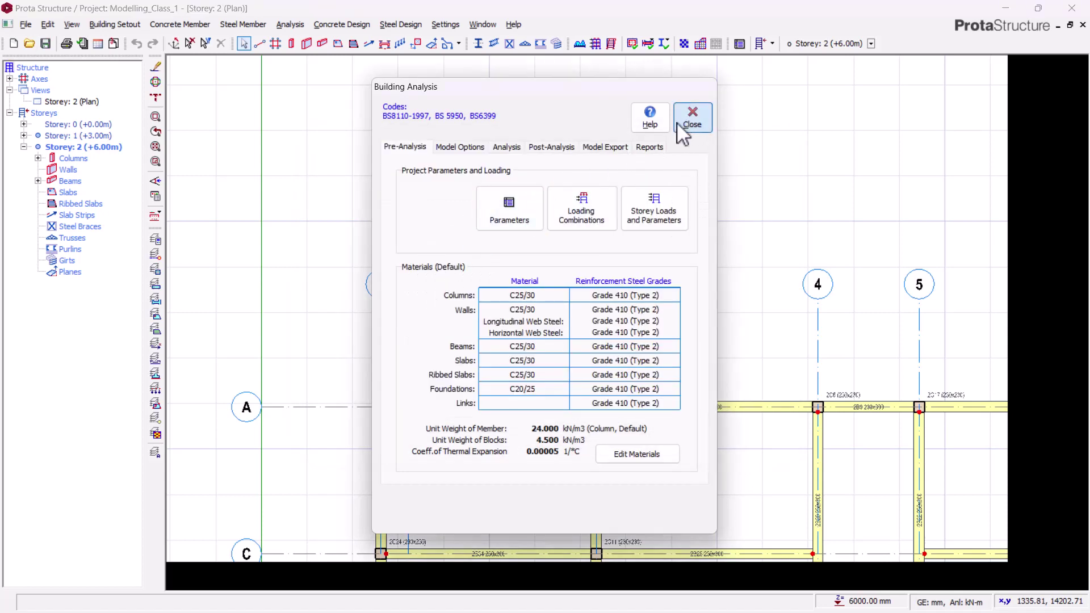
Step: Leave the building analysis settings and check the foundation depth in the storey definitions
left_click(693, 121)
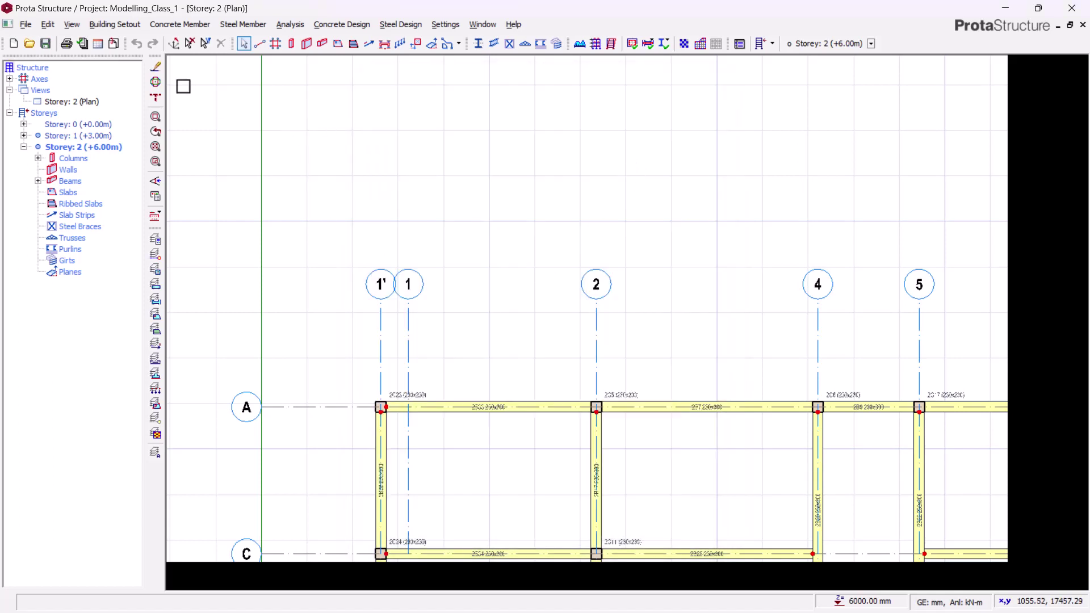
left_click(115, 25)
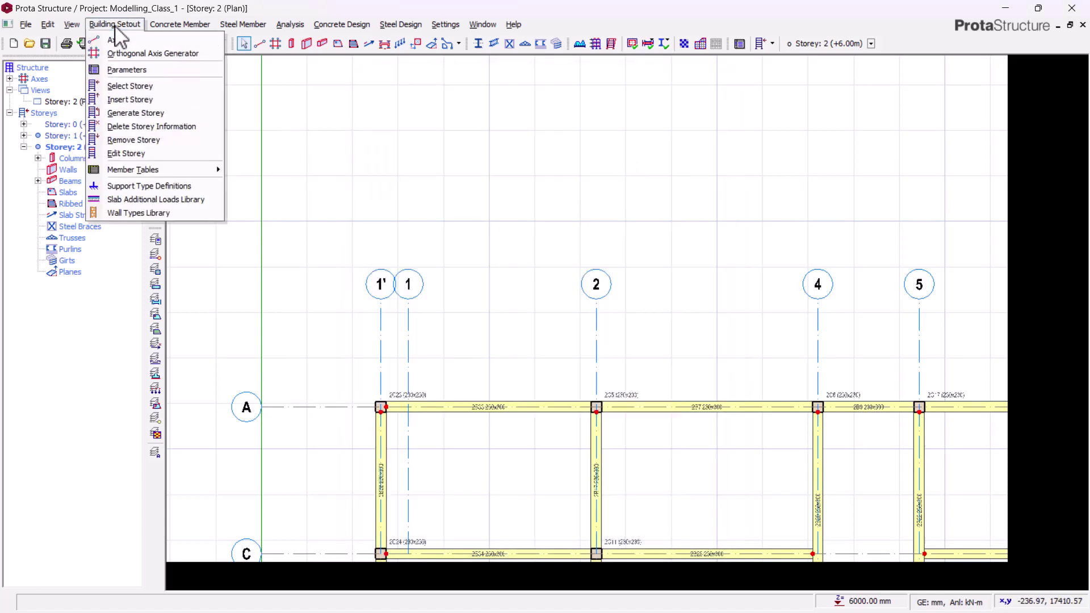
left_click(127, 154)
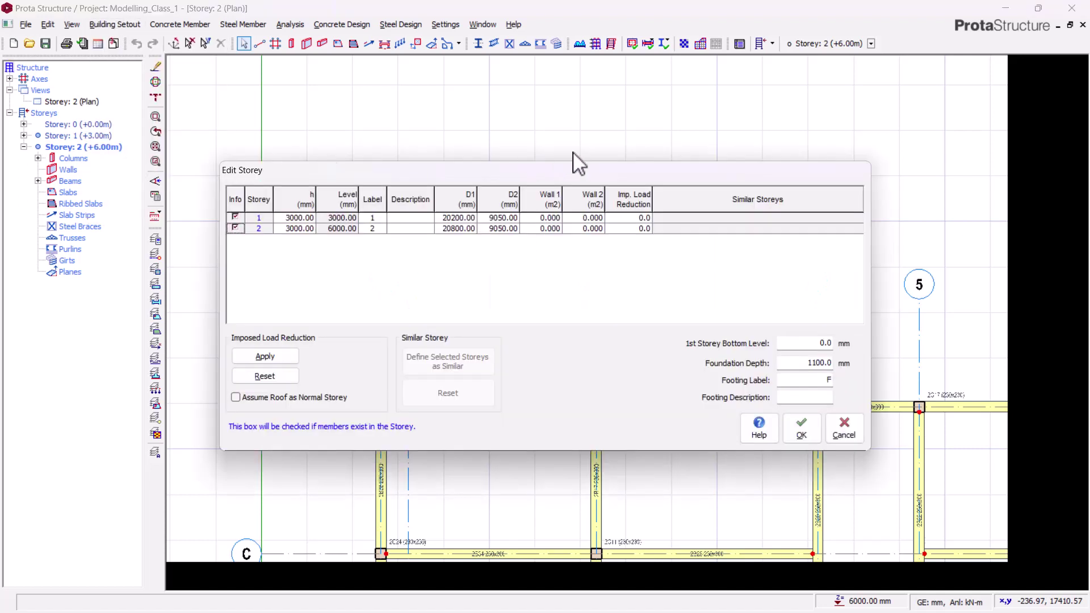
left_click(806, 362)
Step: Try a height of 3600 mm for storey 1, and return it to 3000 mm
left_click(298, 219)
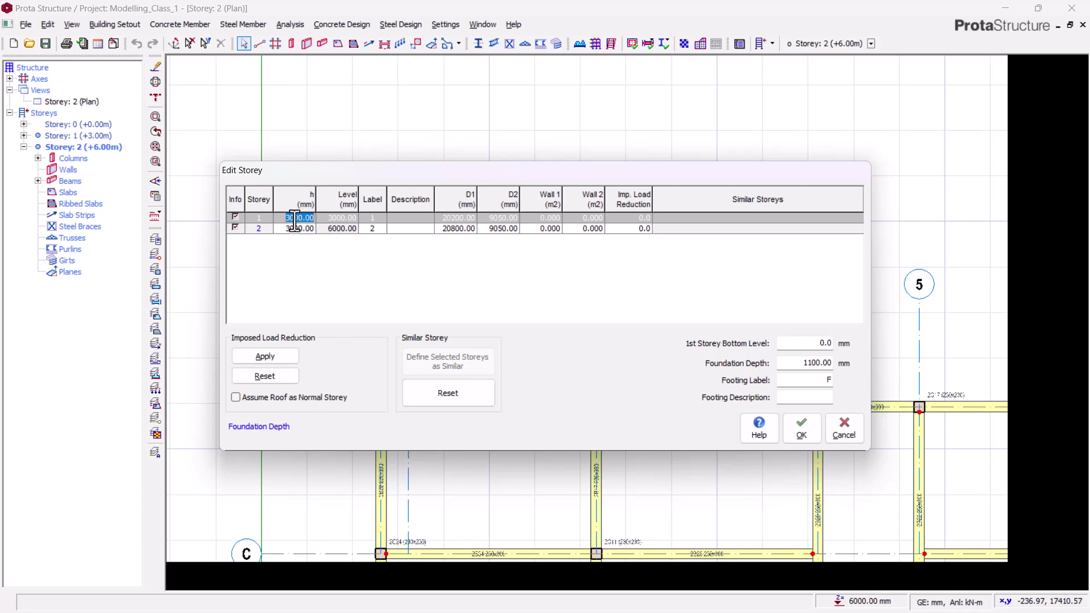
type("36")
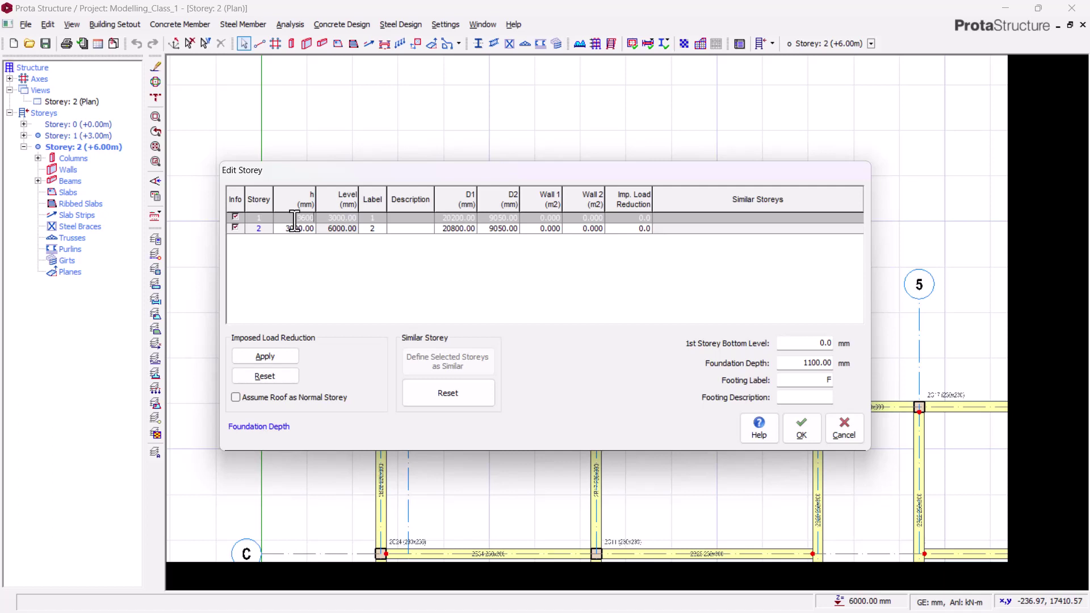
left_click(299, 230)
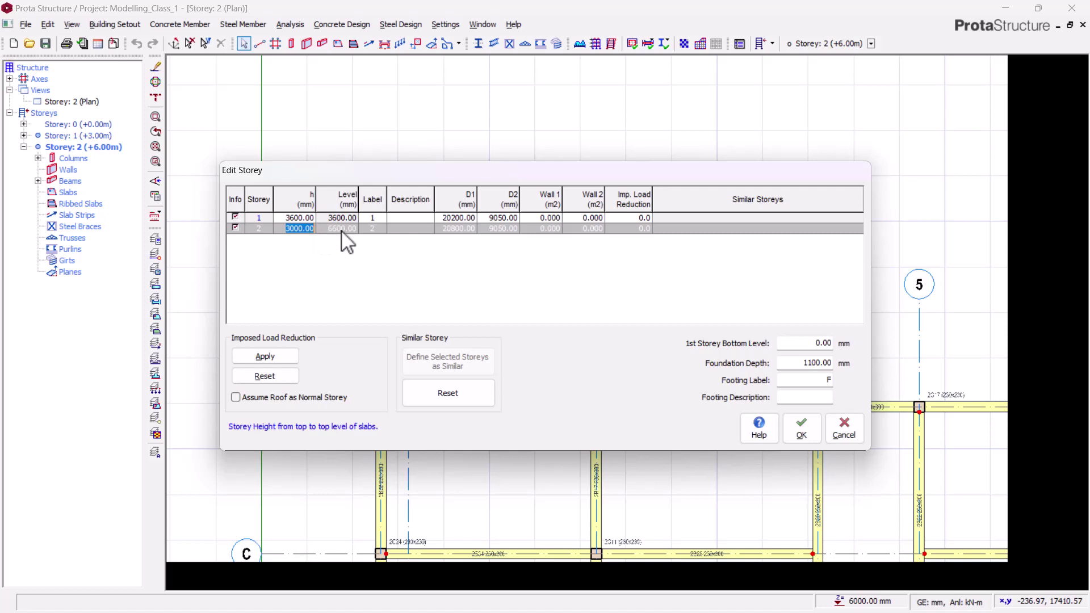
left_click(295, 218)
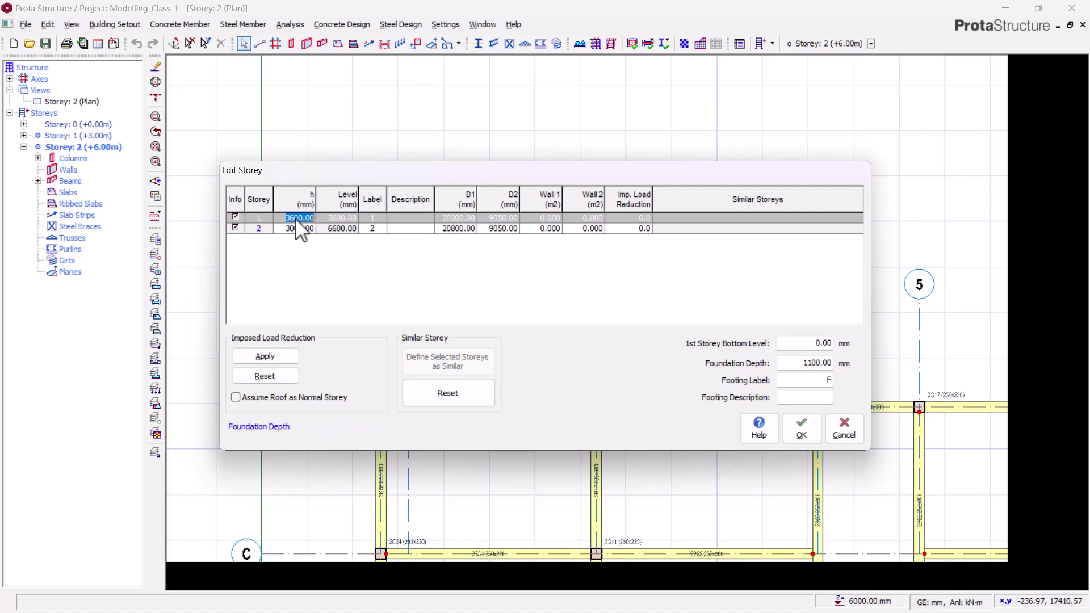
type("300")
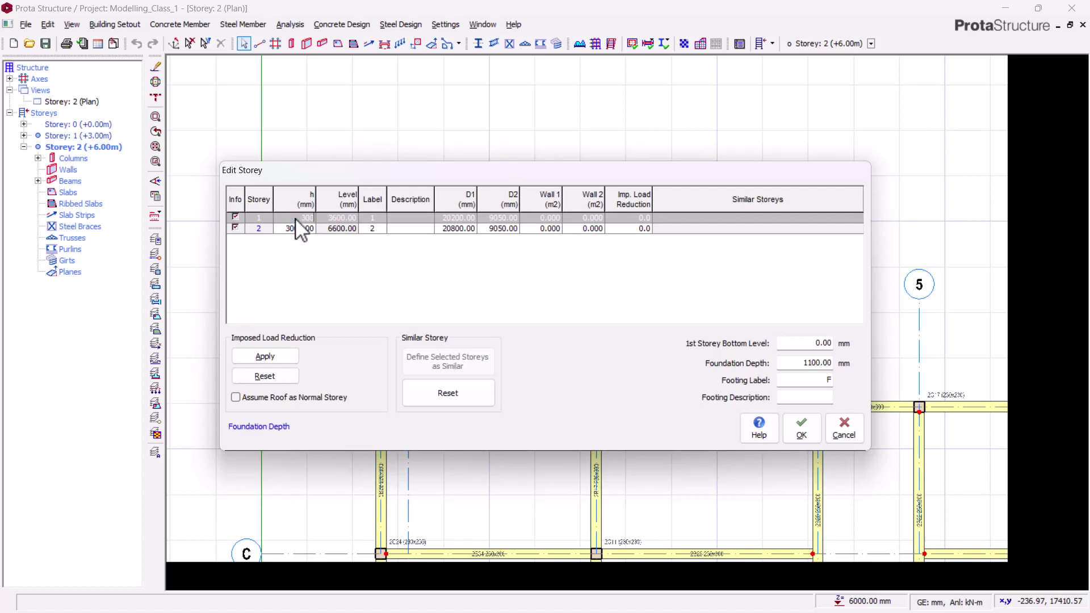
type("0")
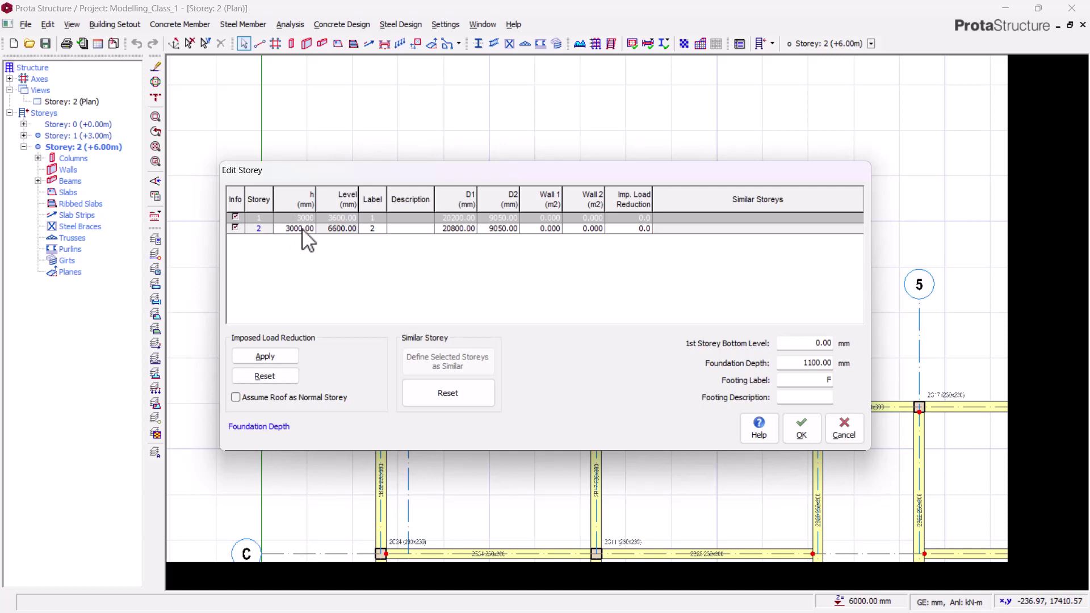
Step: Describe storey 1 as G.F and storey 2 as F.F in the storey definitions
left_click(305, 233)
left_click(306, 218)
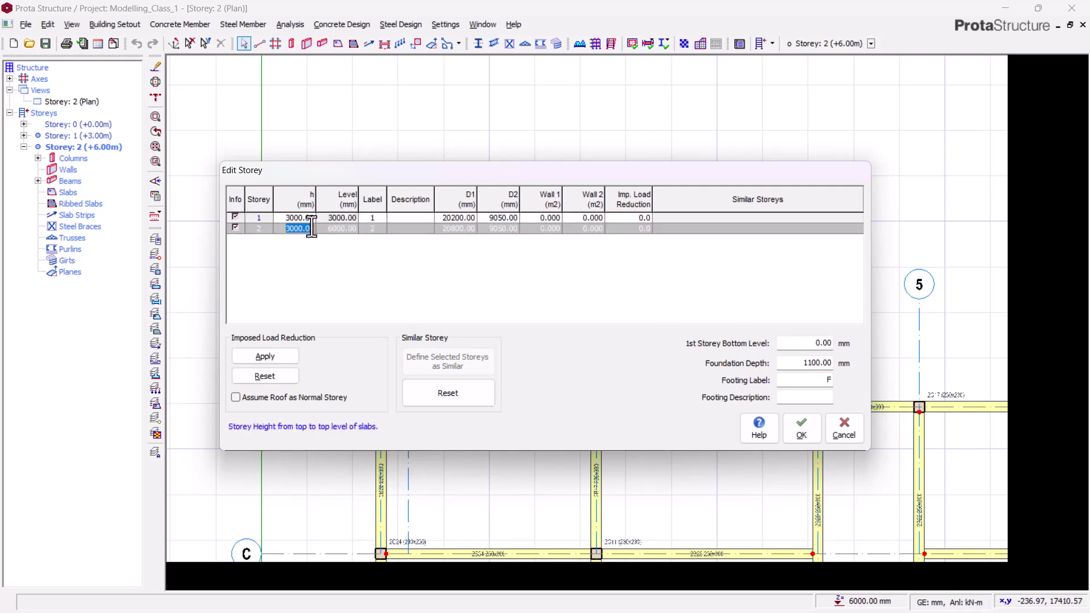
left_click(413, 218)
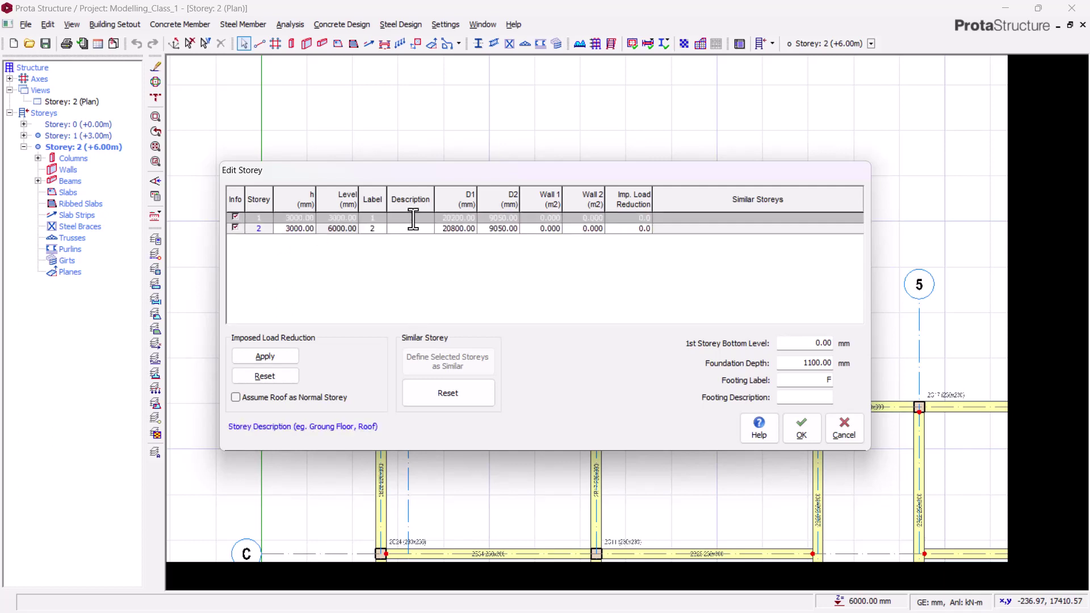
type("G.F")
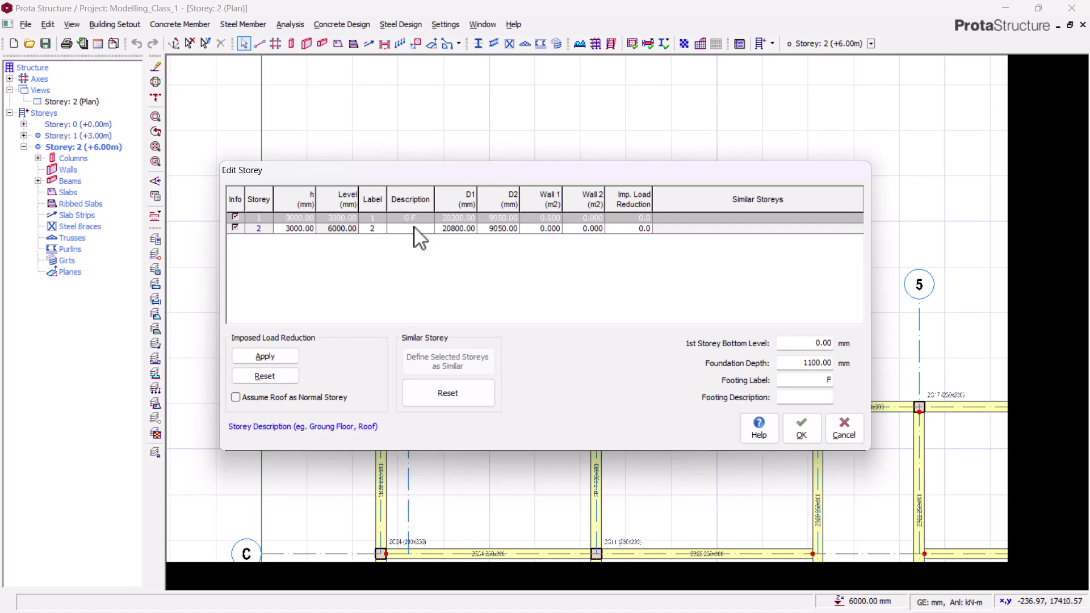
left_click(414, 228)
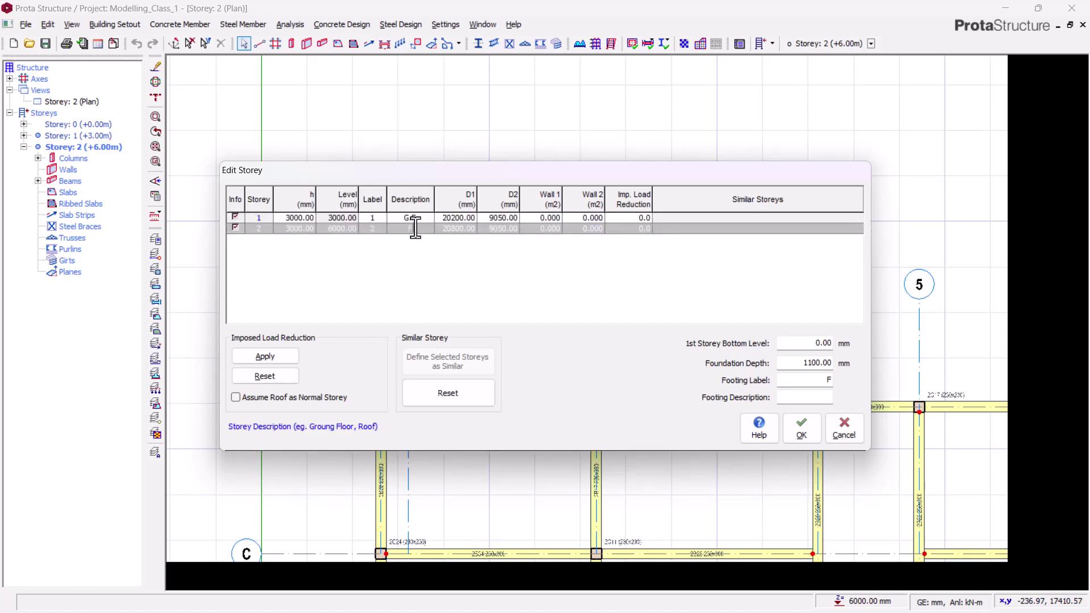
Step: Set the foundation depth to 1200 mm in the storey definitions
left_click(798, 361)
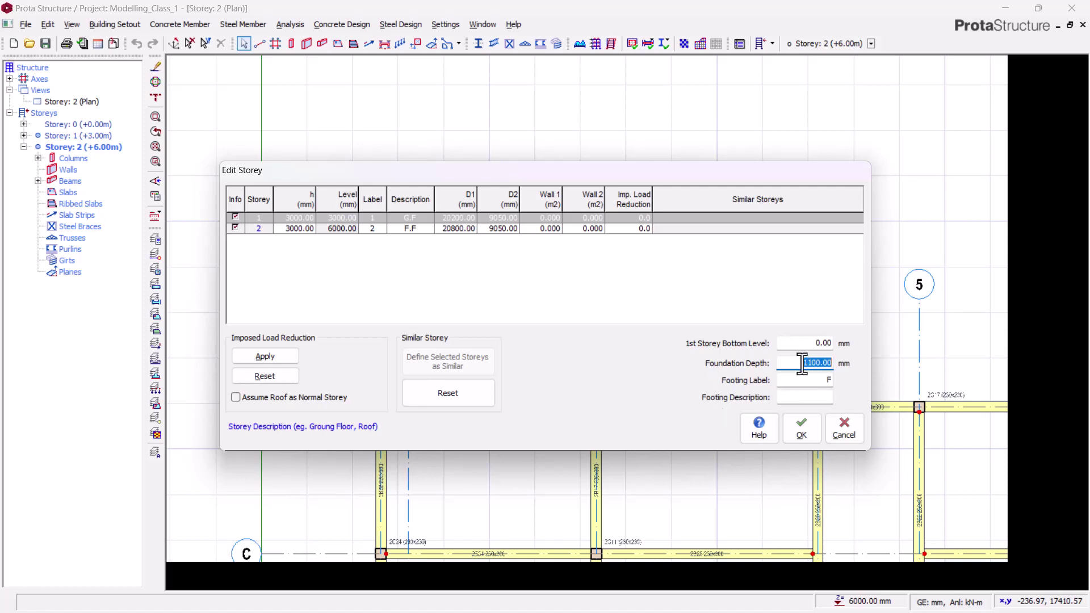
type("12")
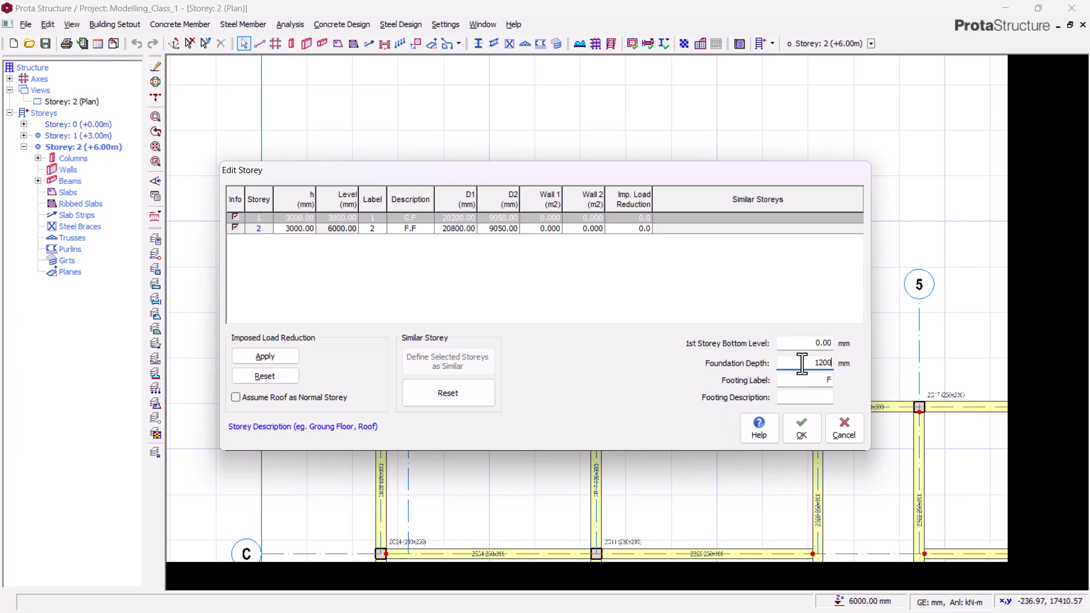
key("Tab")
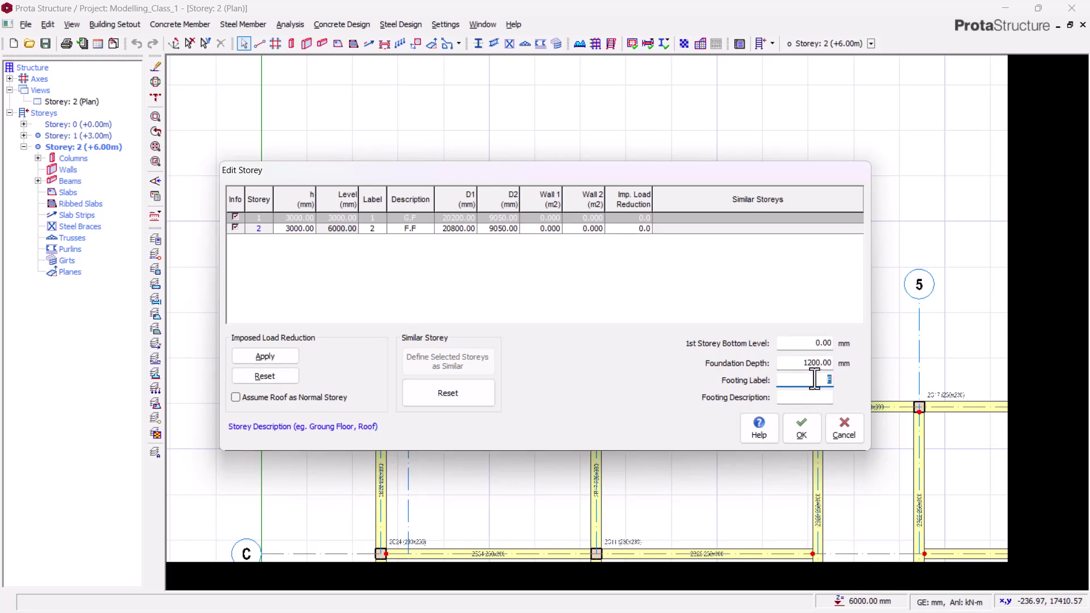
Step: Try a bottom level of 450 mm for the first storey, and accept the storey definitions
left_click(816, 342)
type("450")
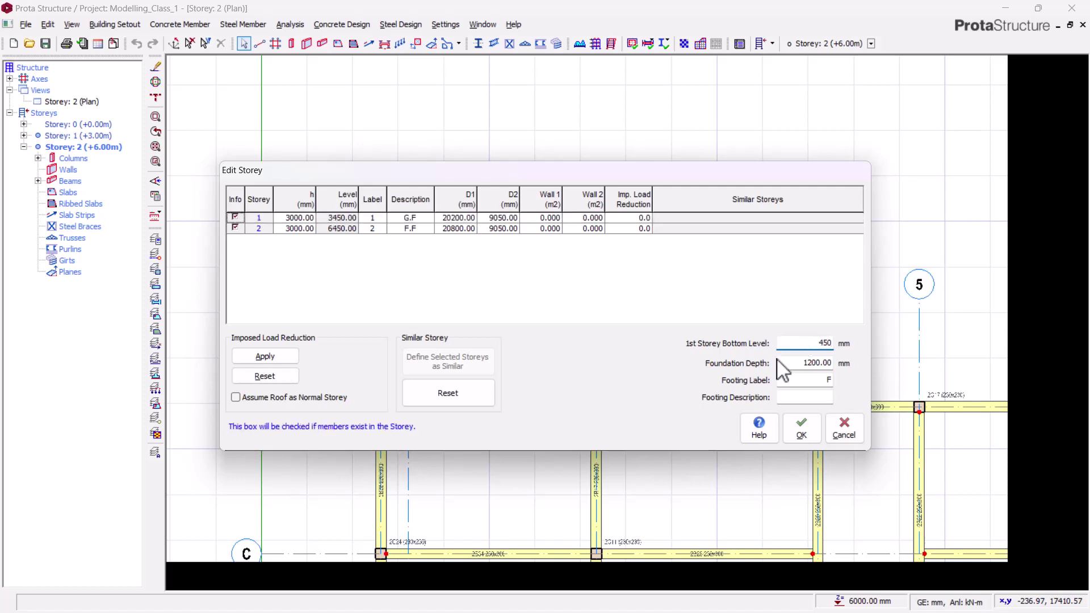
double_click(810, 381)
double_click(801, 342)
double_click(792, 379)
left_click(809, 425)
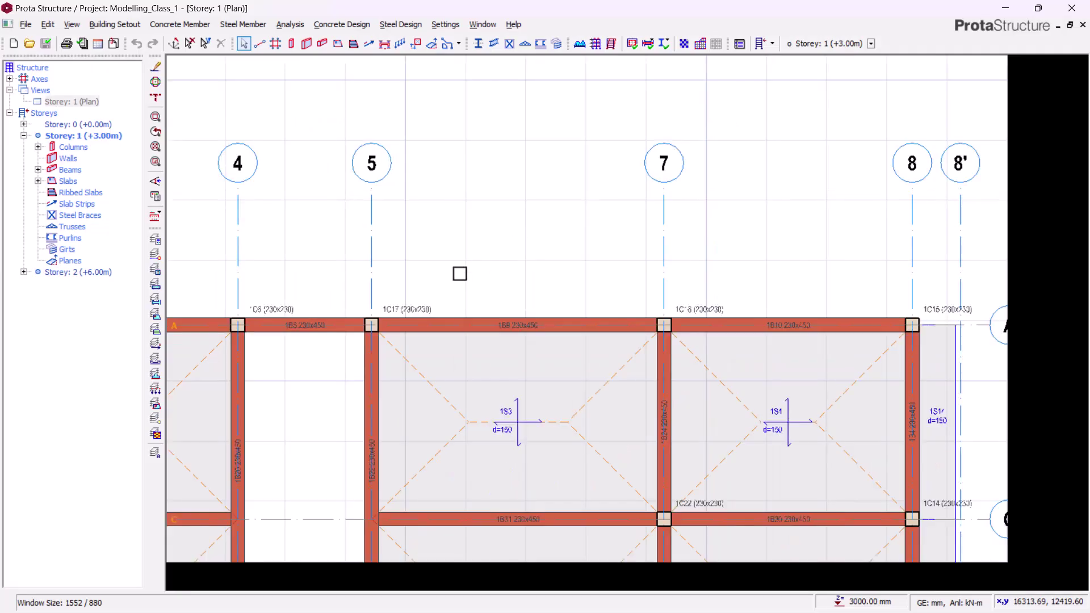
Step: Look over the overall beam, column and slab layout of the storey 1 plan
middle_click_drag(454, 275, 603, 317)
scroll(511, 275, "down", 2)
middle_click_drag(478, 307, 556, 298)
scroll(544, 214, "down", 2)
middle_click_drag(498, 278, 477, 331)
scroll(460, 253, "up", 1)
scroll(462, 260, "down", 1)
mouse_move(262, 281)
left_mouse_down()
mouse_move(469, 326)
mouse_move(843, 322)
mouse_move(653, 309)
mouse_move(443, 277)
mouse_move(264, 279)
left_mouse_up()
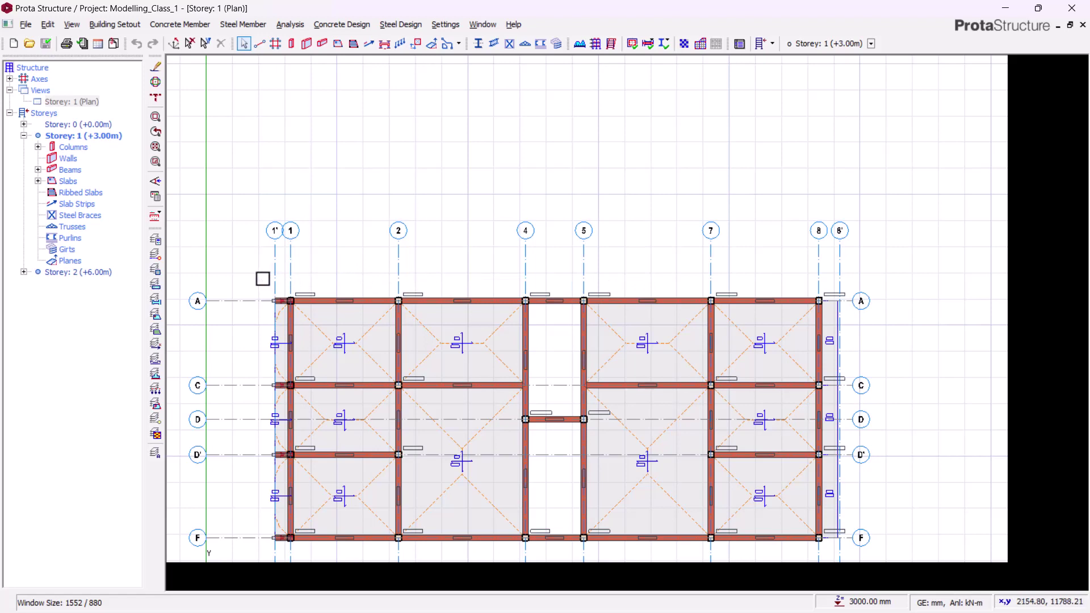
Step: Inspect the beams and their column connections along axis A, from axis 1 to axis 8
scroll(279, 304, "up", 5)
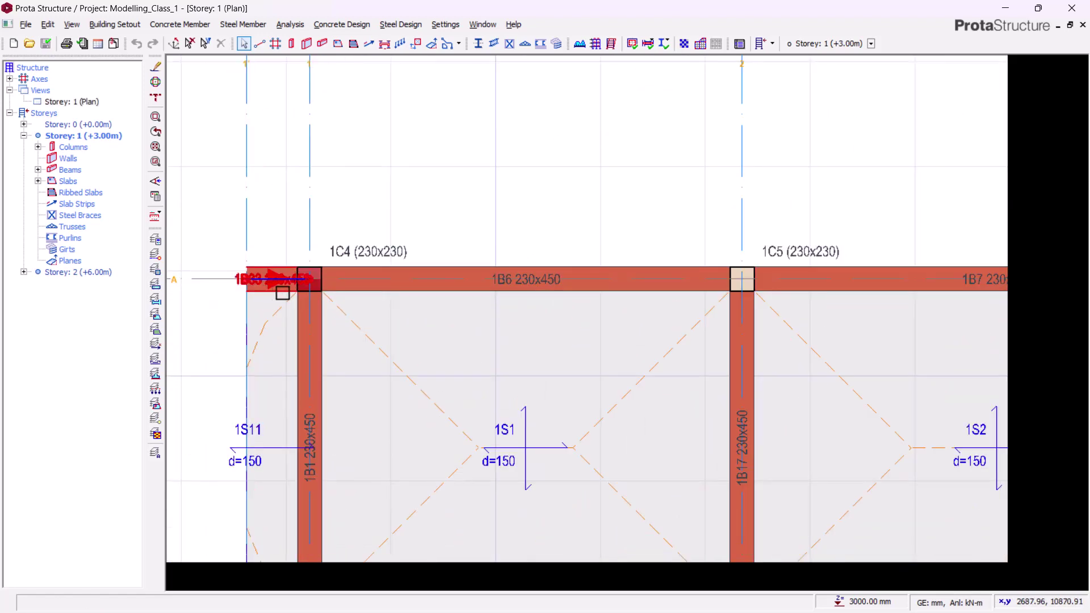
scroll(214, 267, "down", 1)
scroll(268, 286, "up", 2)
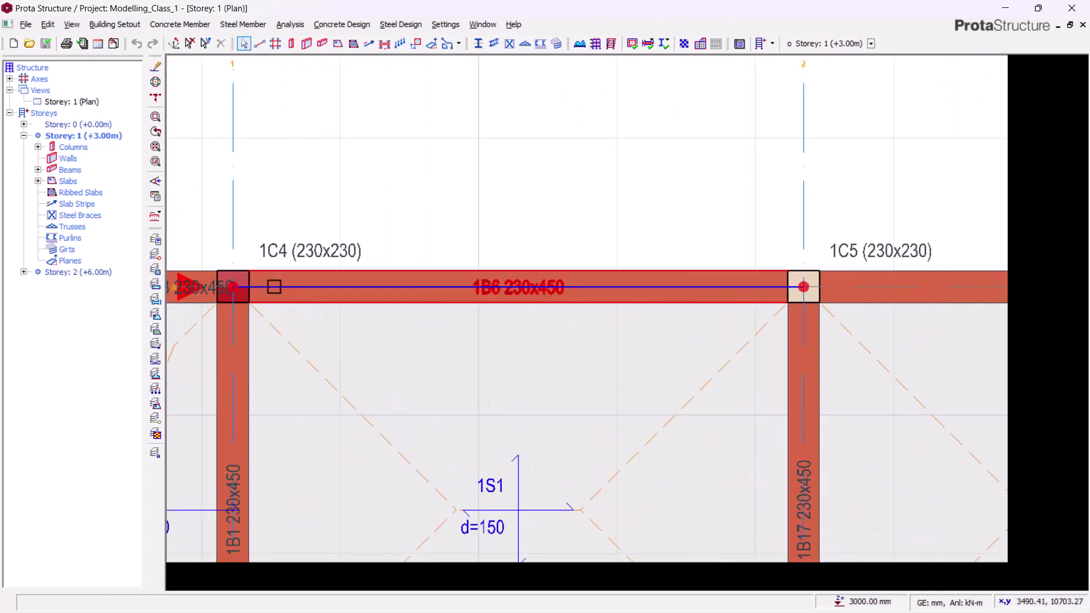
scroll(241, 287, "down", 2)
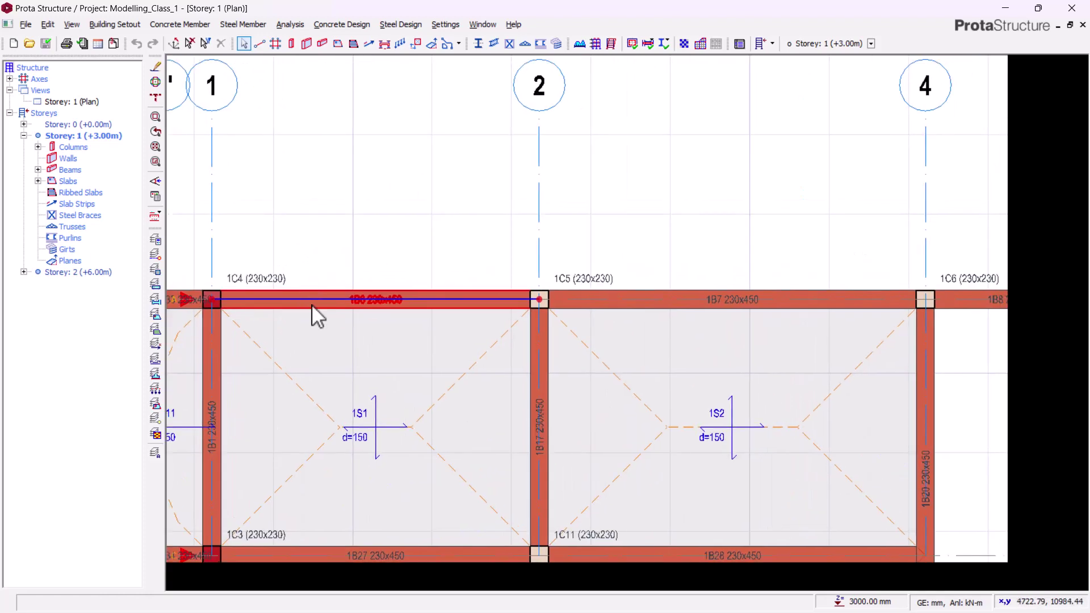
middle_click_drag(527, 292, 471, 299)
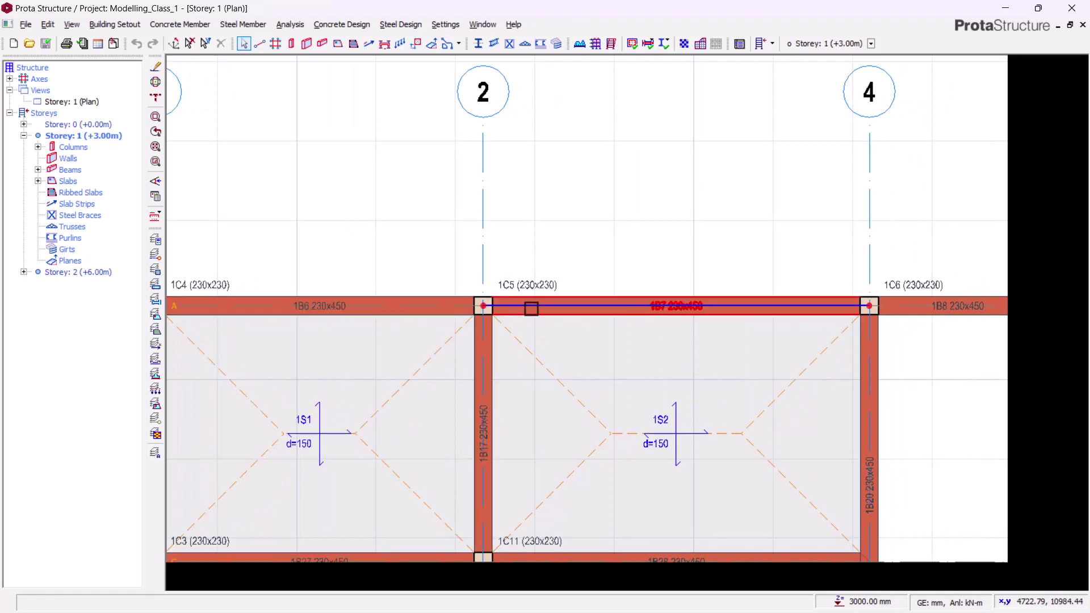
middle_click_drag(581, 327, 407, 335)
middle_click_drag(615, 325, 381, 341)
scroll(448, 309, "down", 2)
middle_click_drag(657, 323, 426, 341)
middle_click_drag(823, 355, 525, 333)
scroll(528, 332, "up", 3)
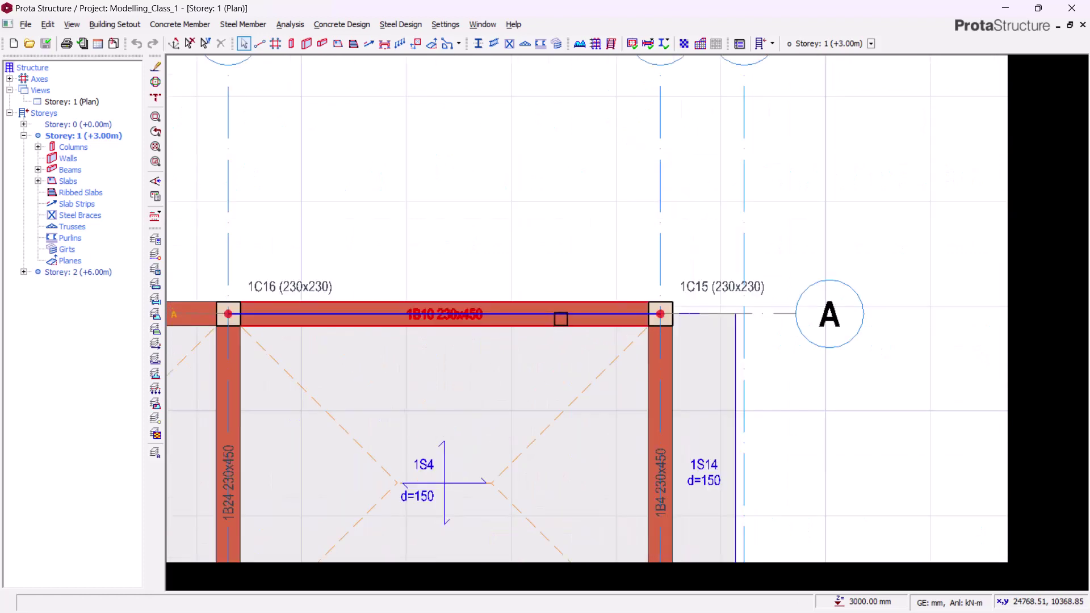
Step: Inspect the edge beams and their column connections along axis 8, from axis A down to axis F
scroll(650, 316, "up", 3)
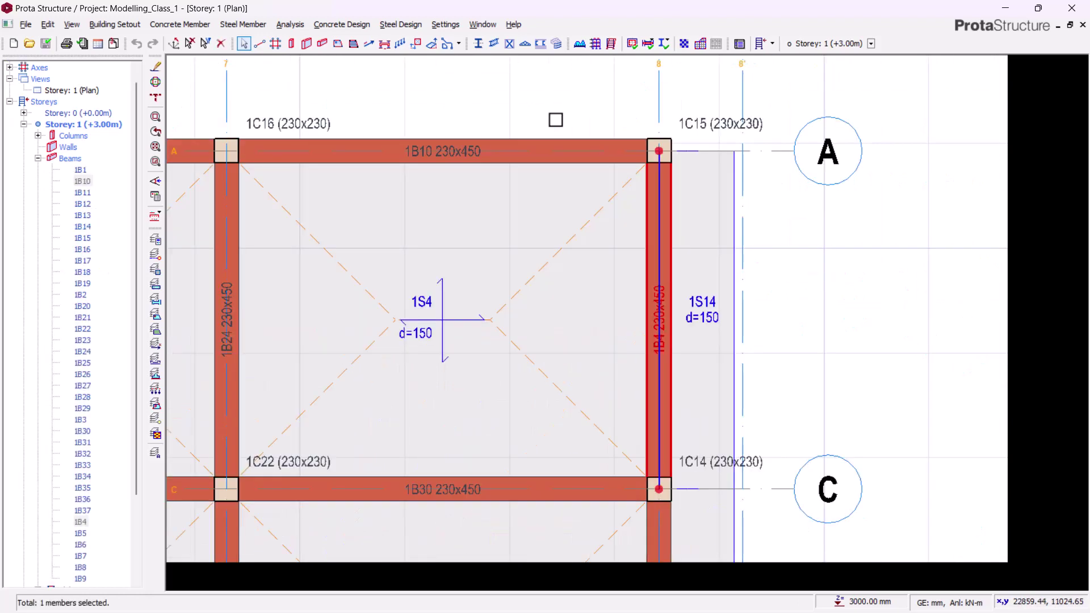
key("Escape")
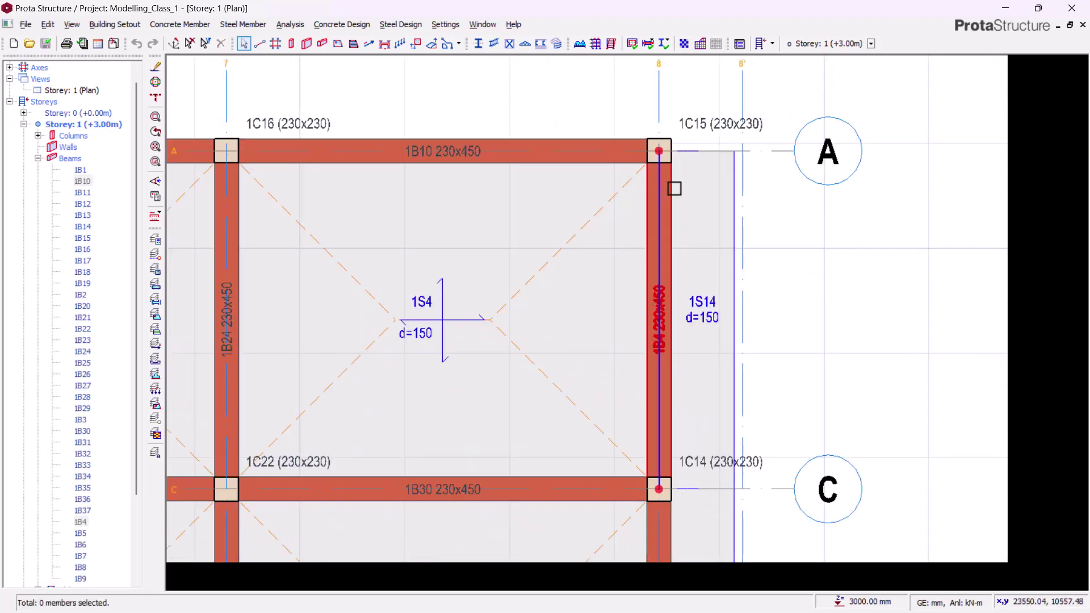
left_click(660, 197)
scroll(657, 149, "down", 1)
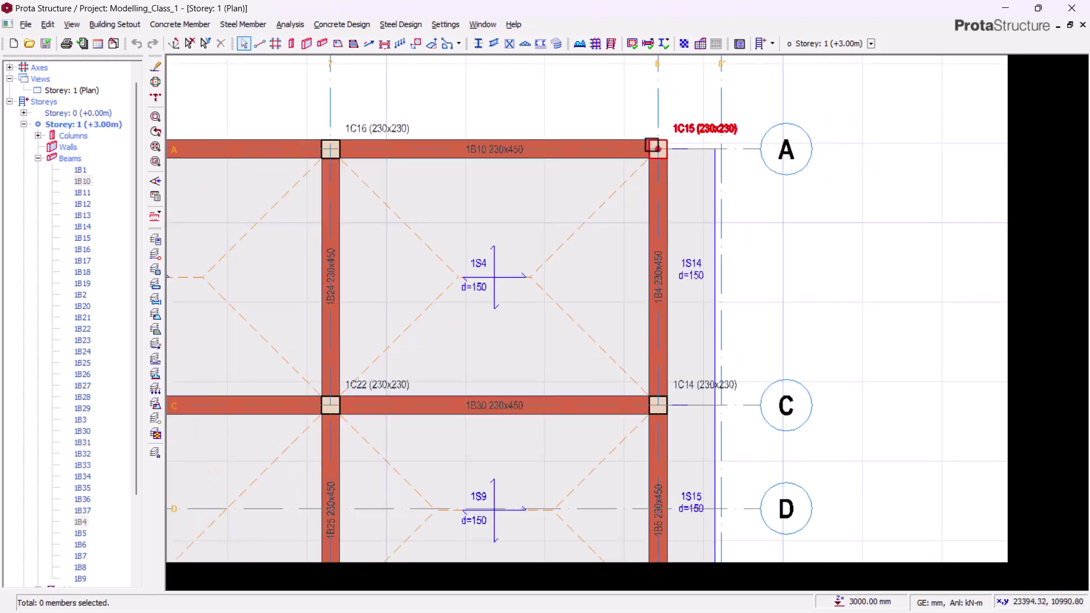
middle_click_drag(638, 405, 653, 331)
scroll(653, 331, "up", 2)
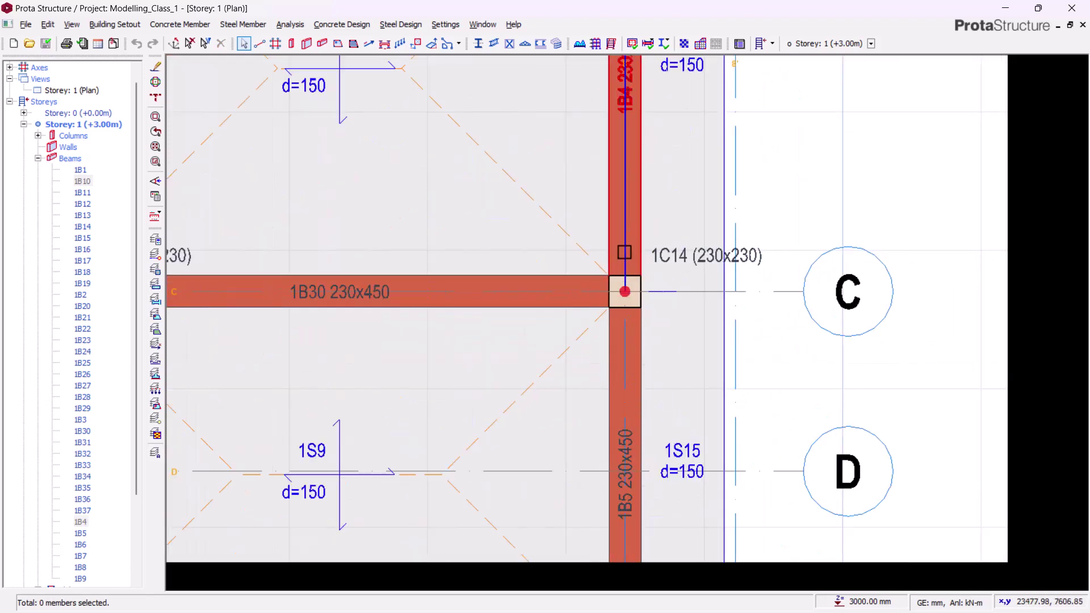
scroll(621, 435, "down", 3)
middle_click_drag(637, 460, 637, 251)
middle_click_drag(632, 389, 632, 309)
scroll(632, 309, "up", 1)
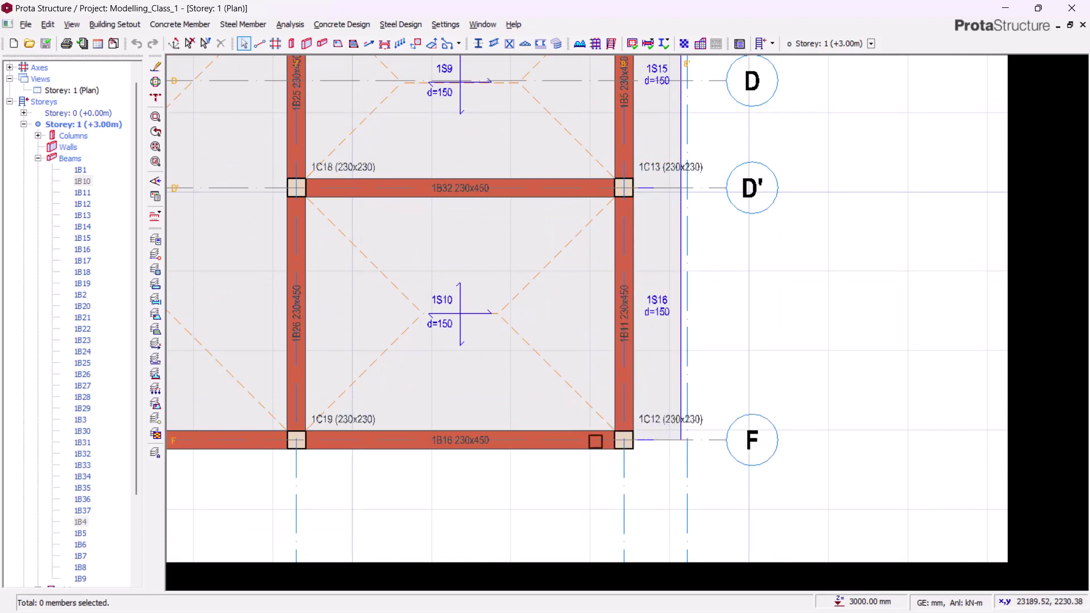
Step: Examine how beams 1B10 and 1B4 meet at corner column 1C15, and clear the selection
scroll(690, 324, "down", 3)
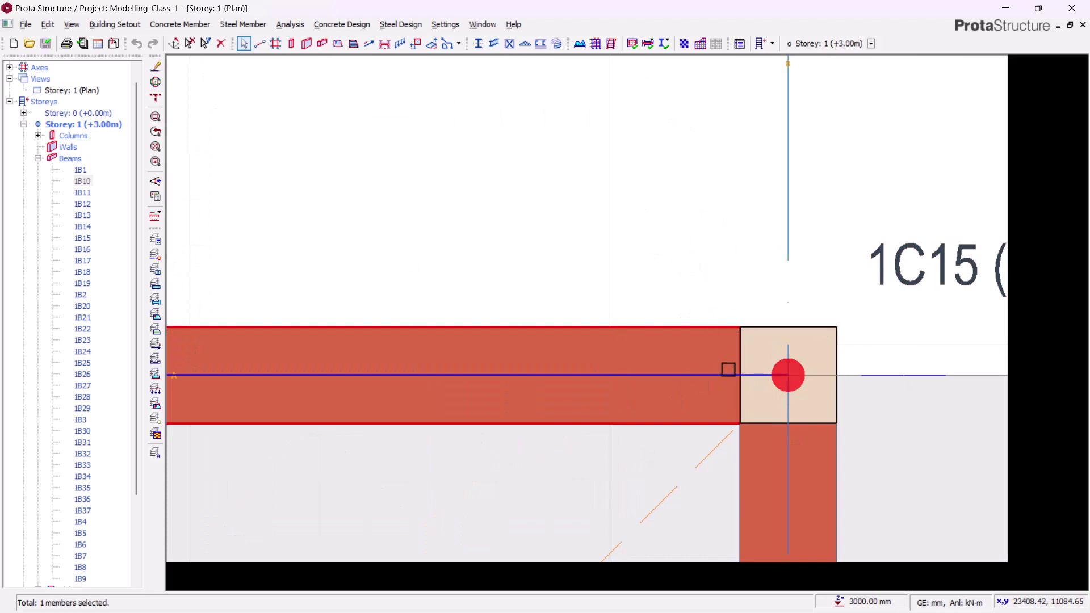
scroll(677, 295, "down", 3)
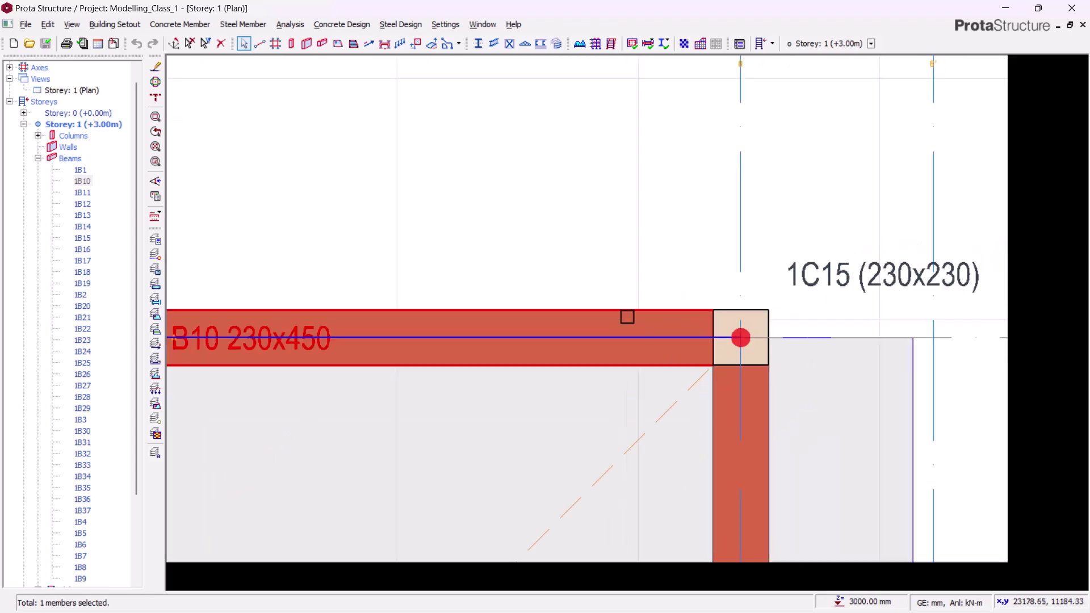
middle_click_drag(624, 285, 663, 352)
scroll(713, 389, "up", 2)
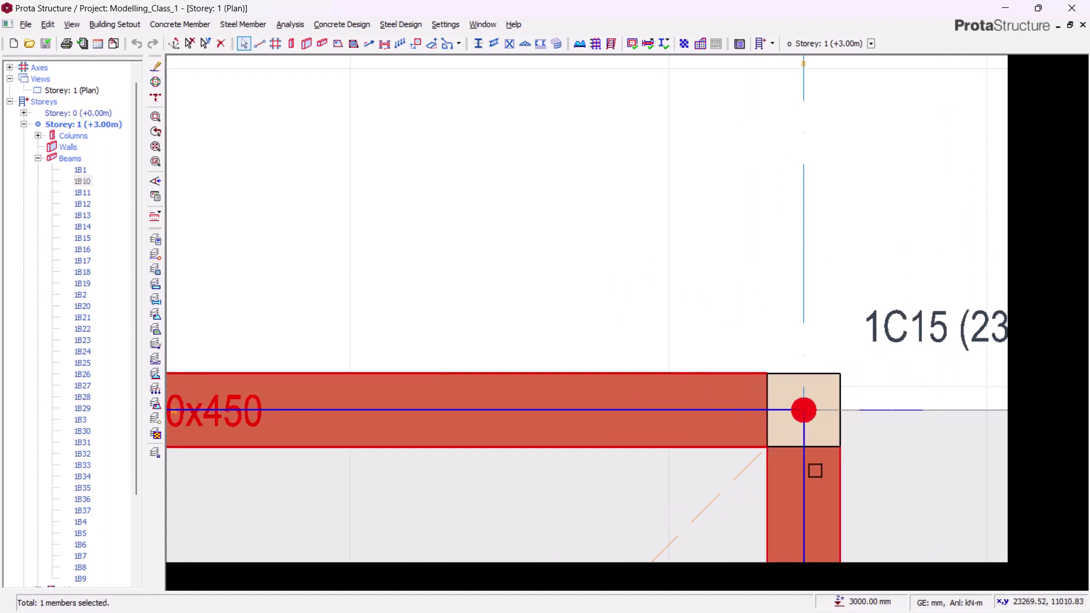
middle_click_drag(830, 507, 796, 357)
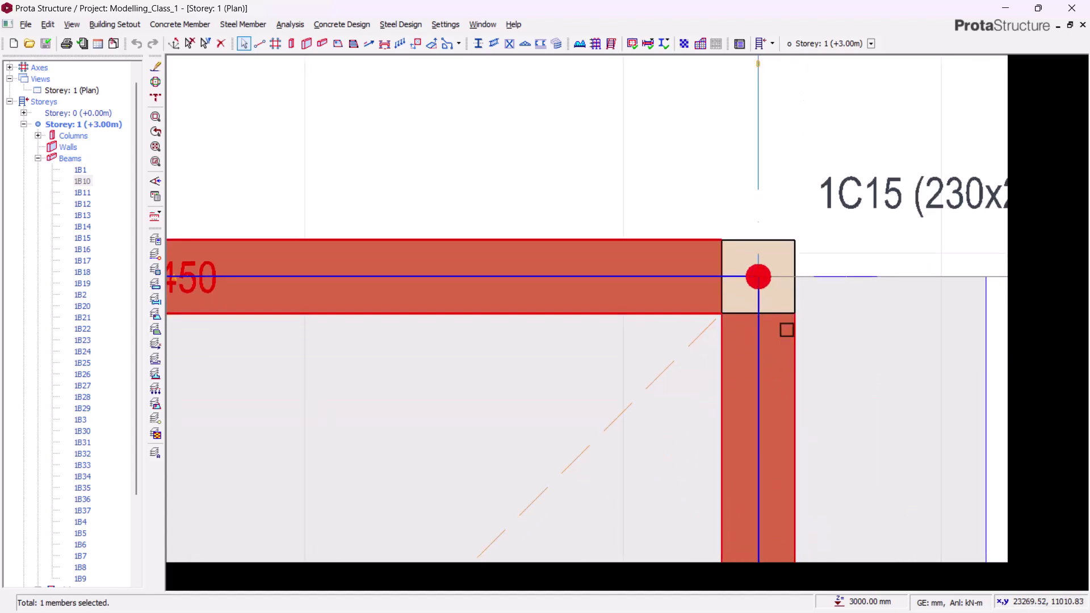
middle_click_drag(642, 268, 667, 292)
mouse_move(669, 293)
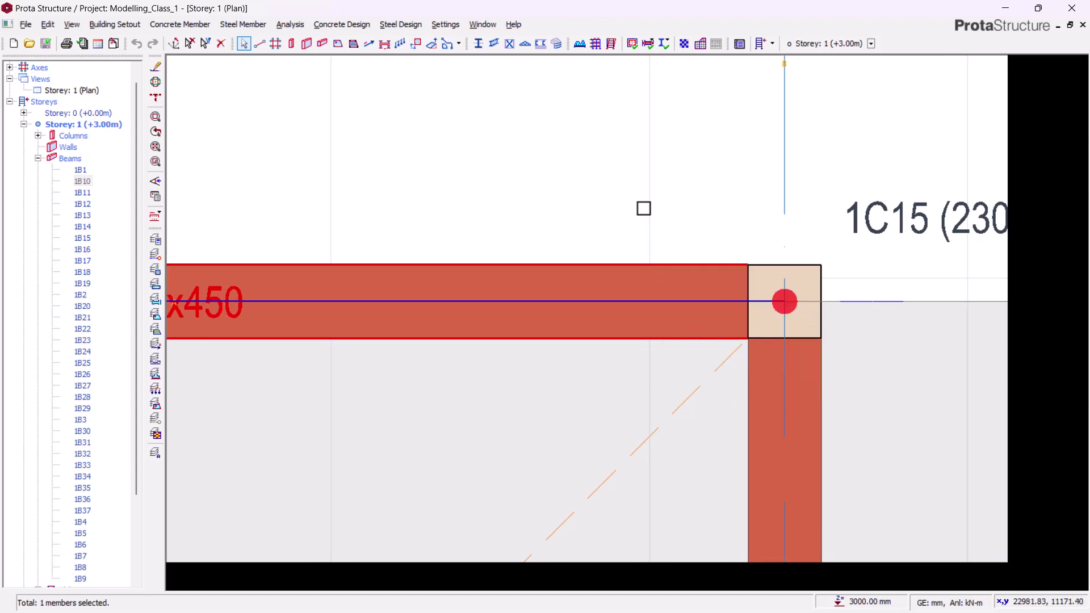
scroll(580, 281, "down", 3)
key("Escape")
middle_click_drag(548, 279, 602, 338)
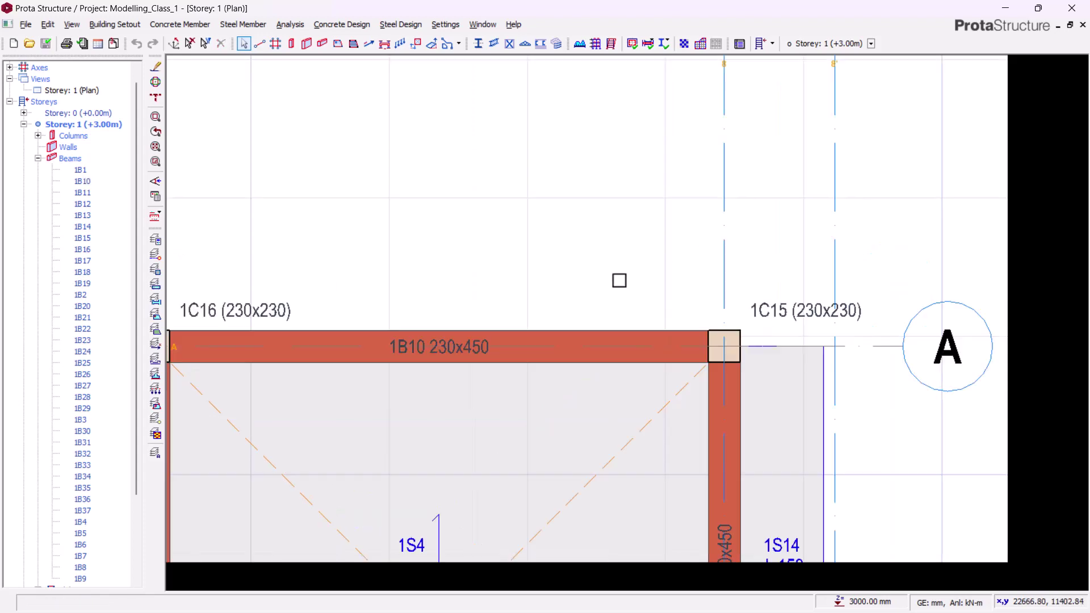
Step: Examine beam 1B10 between columns 1C16 and 1C15 and its end at axis 8
scroll(653, 238, "down", 2)
middle_click_drag(510, 332, 563, 343)
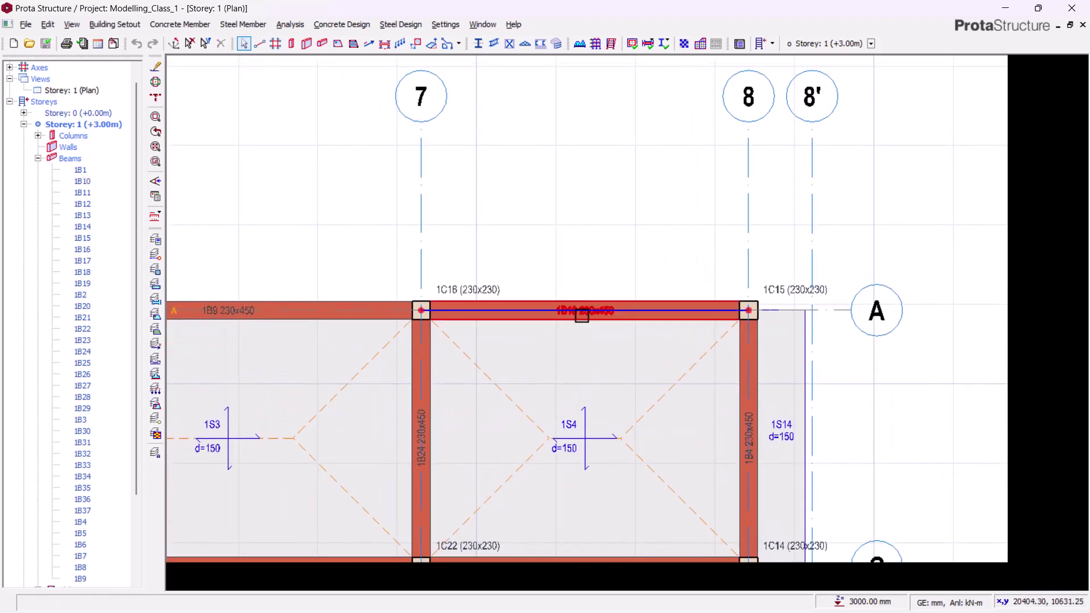
scroll(562, 344, "up", 1)
scroll(580, 312, "up", 1)
middle_click_drag(746, 295, 593, 311)
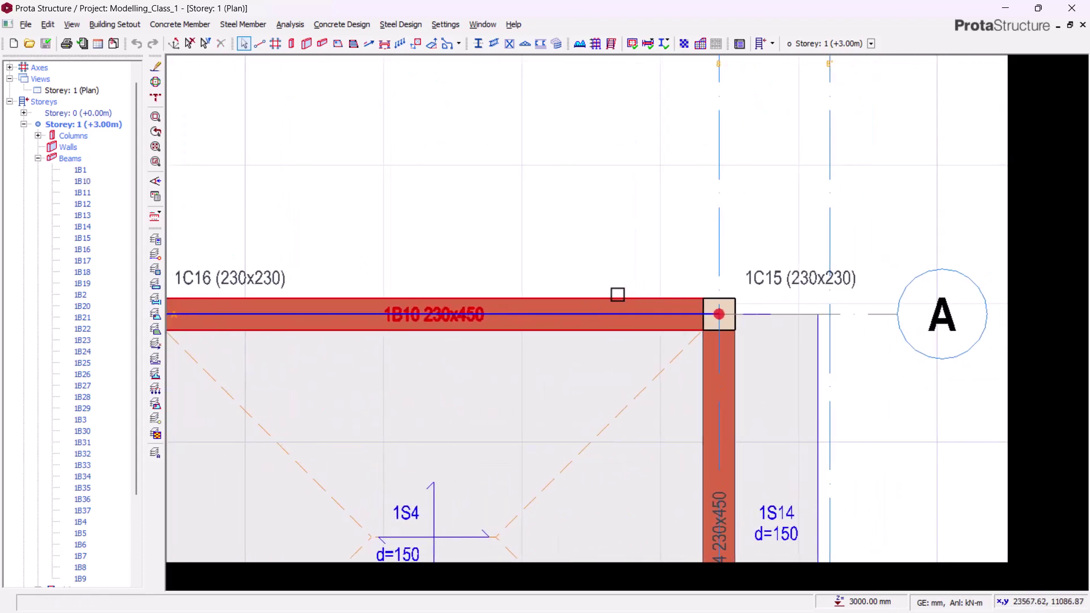
scroll(615, 292, "up", 1)
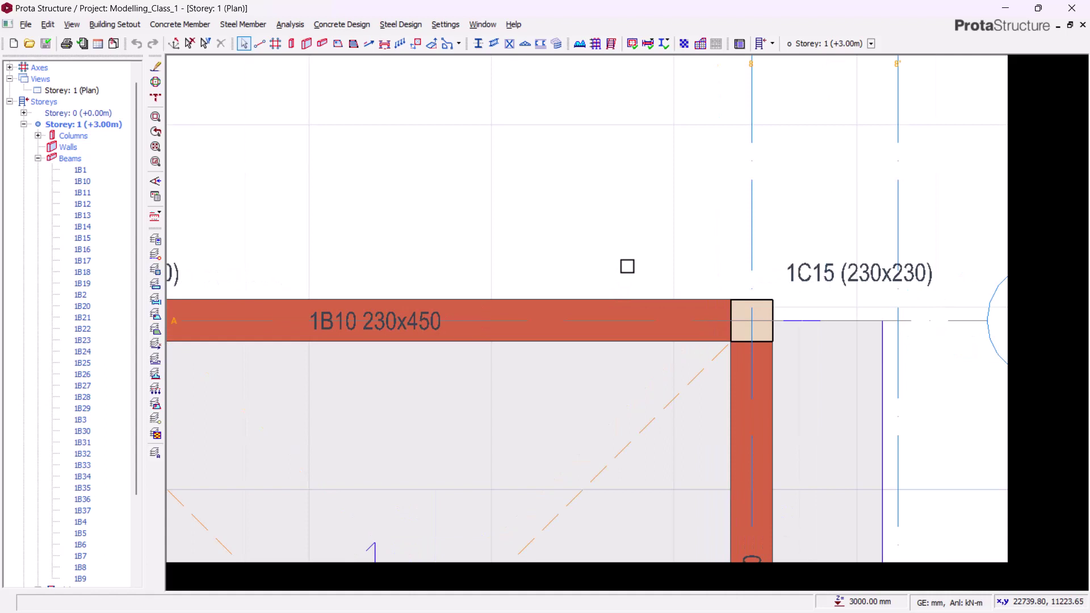
scroll(627, 266, "down", 2)
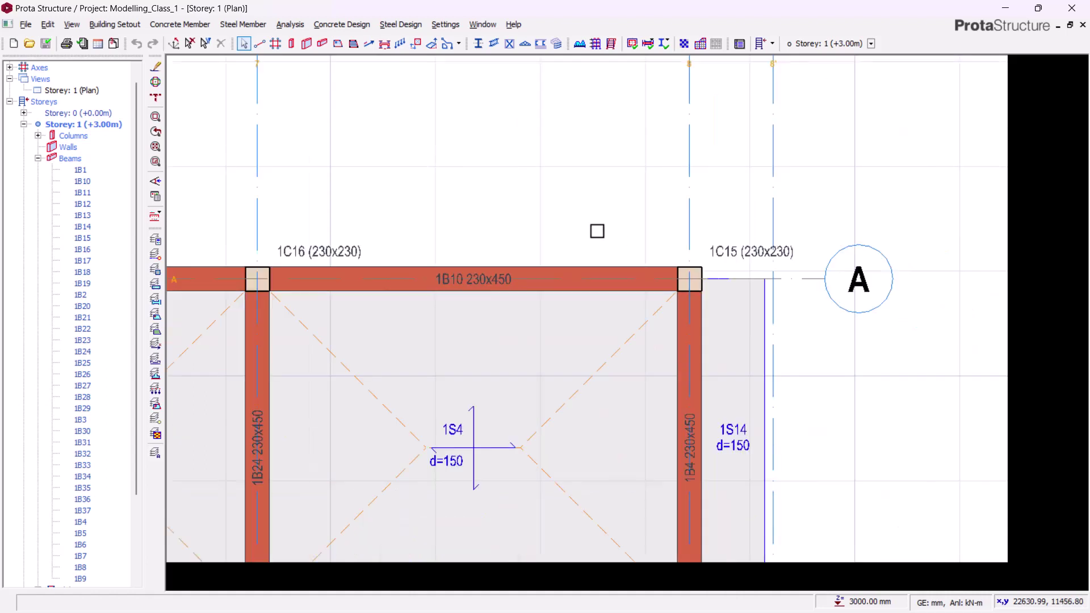
middle_click_drag(594, 231, 569, 313)
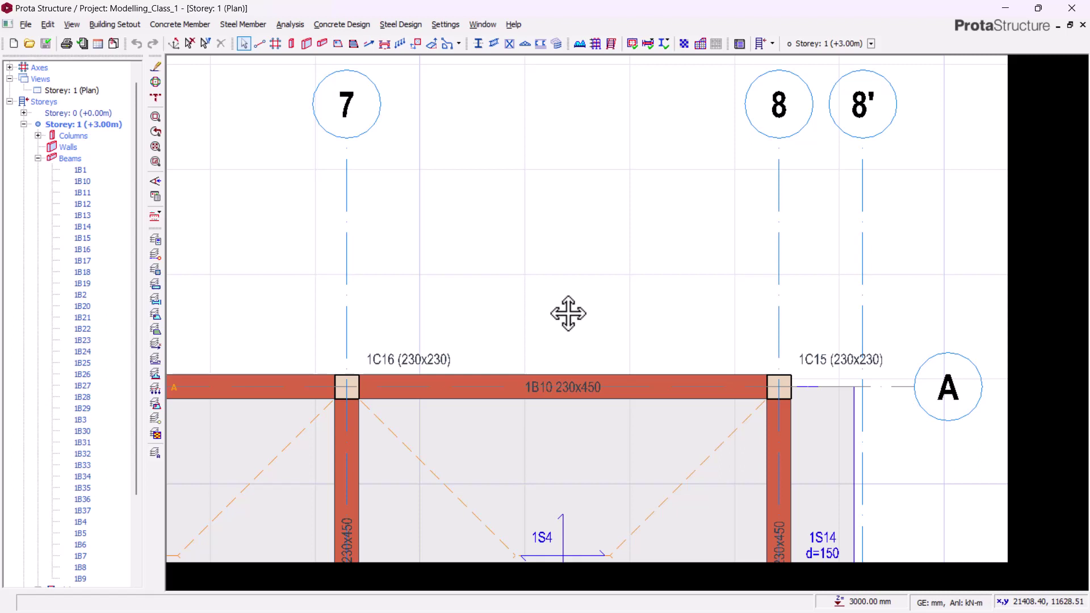
middle_click_drag(662, 324, 694, 239)
scroll(778, 271, "up", 2)
middle_click_drag(760, 275, 623, 309)
Step: Assign a hinge at the right end (j) of beam 1B10, applied to the selected beam only, and clear the selection
left_click(761, 341)
scroll(625, 309, "up", 2)
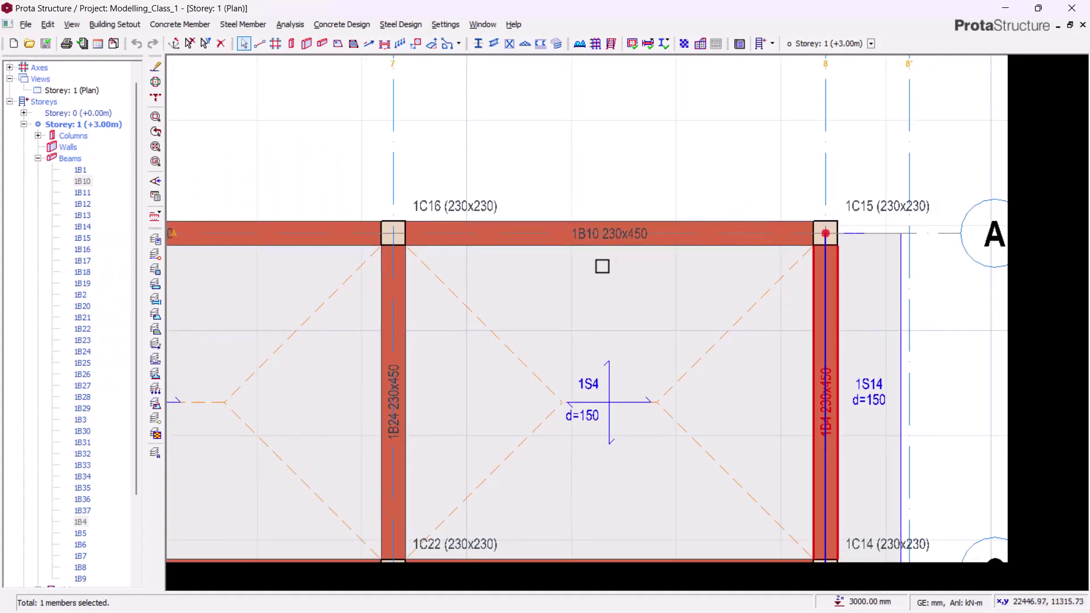
left_click(618, 240)
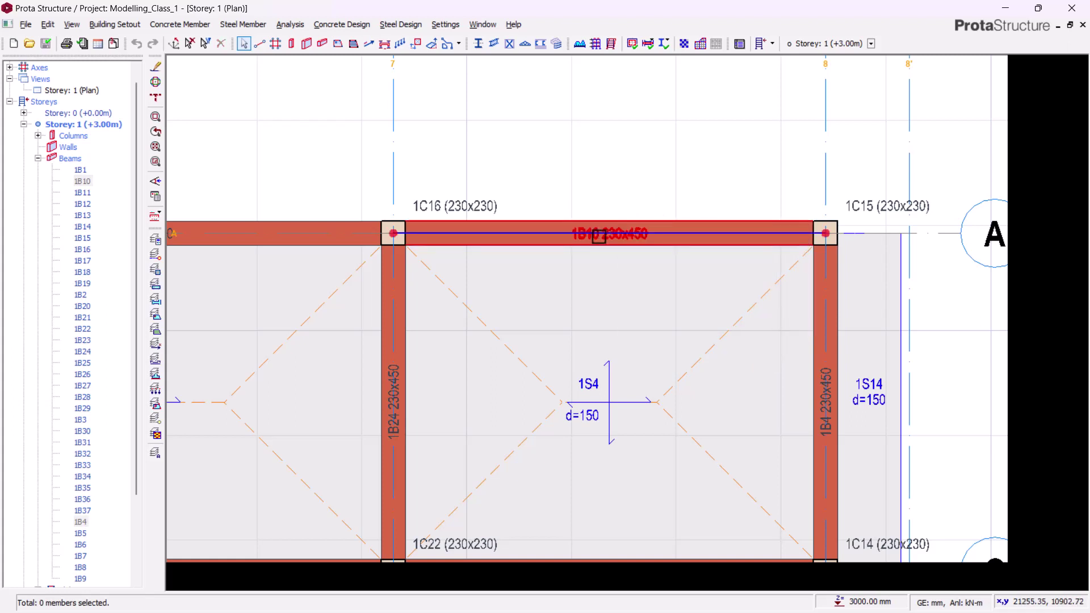
left_click(599, 236)
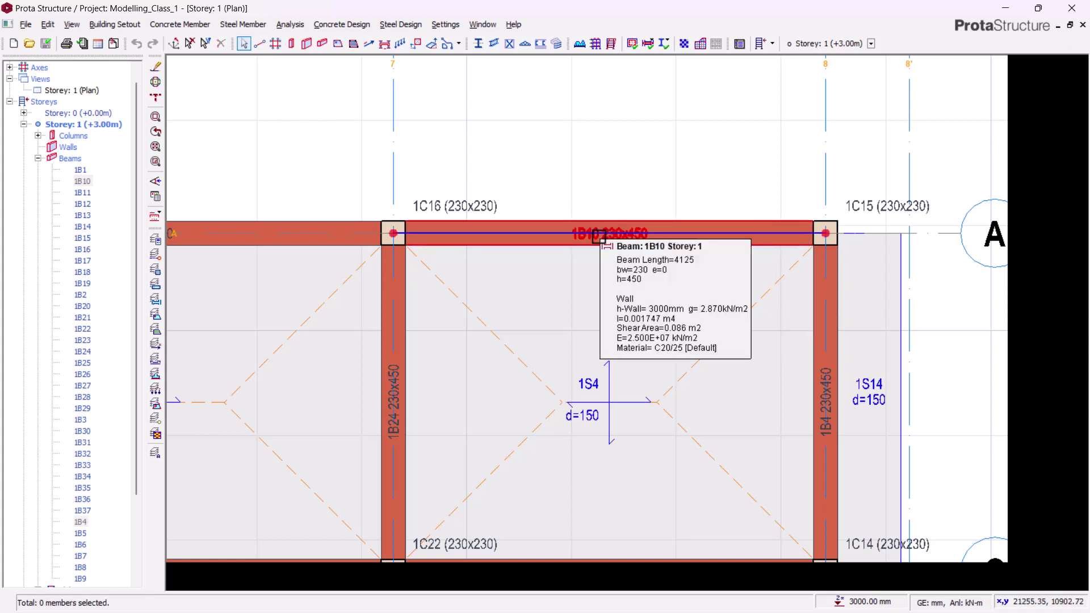
right_click(597, 126)
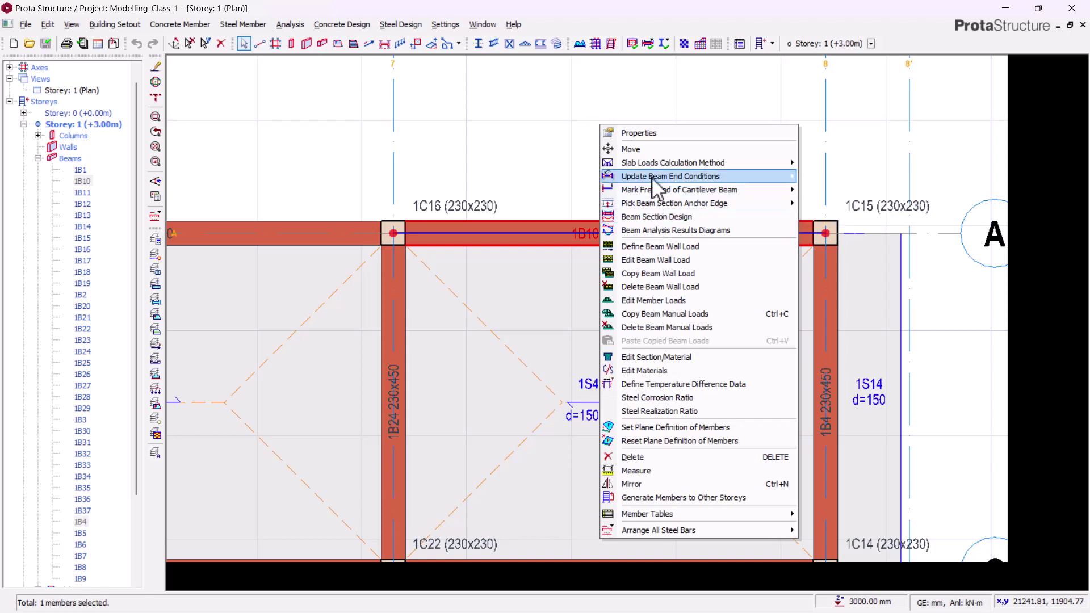
mouse_move(654, 183)
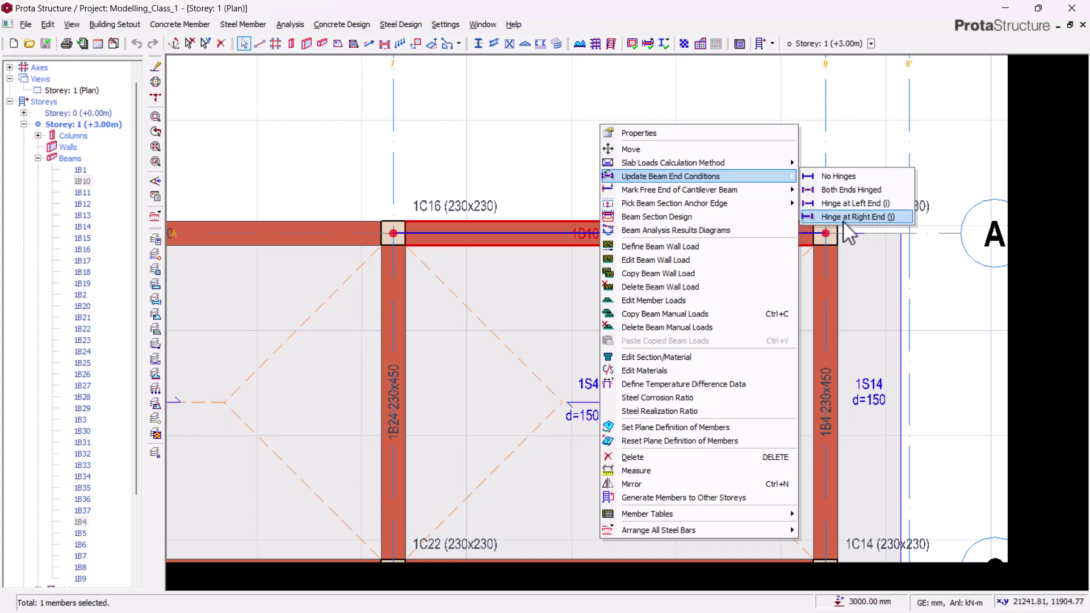
mouse_move(721, 177)
left_click(829, 216)
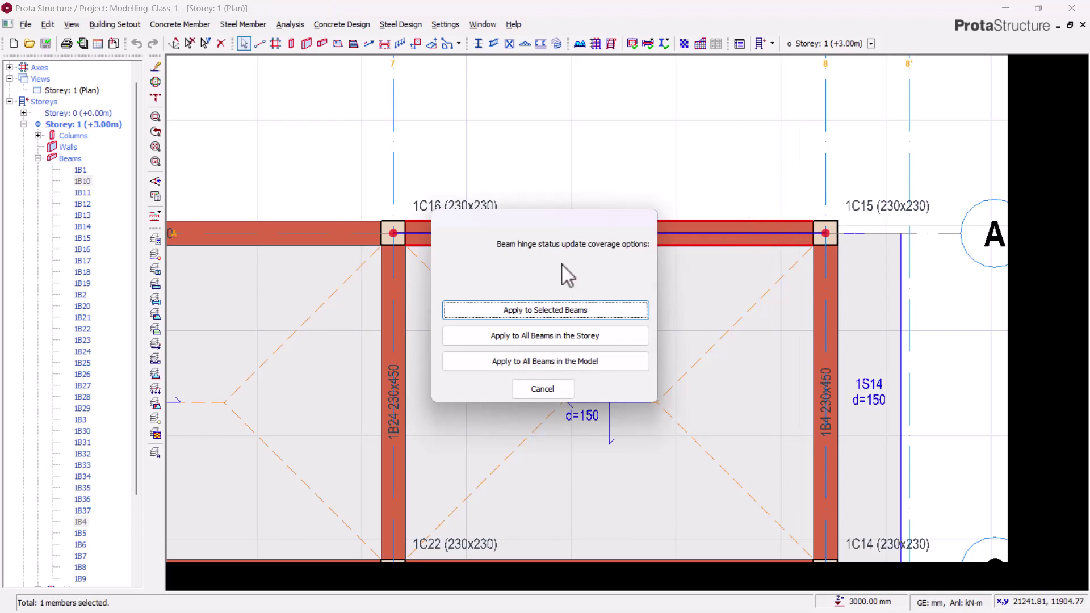
left_click(541, 311)
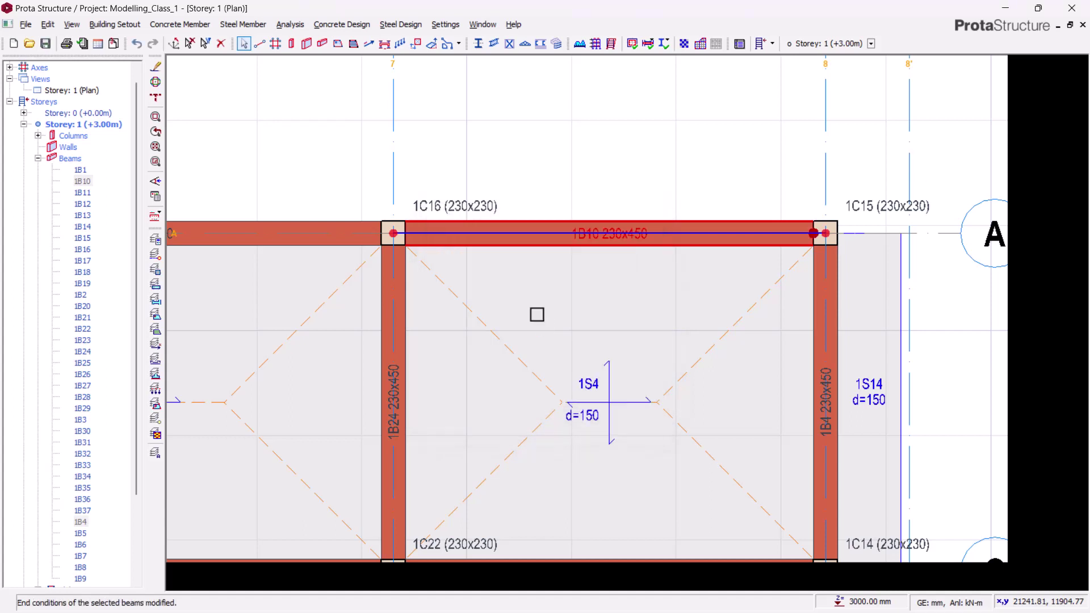
key("Escape")
Step: Examine the hinge marker where beam 1B10 meets corner column 1C15
scroll(818, 227, "up", 5)
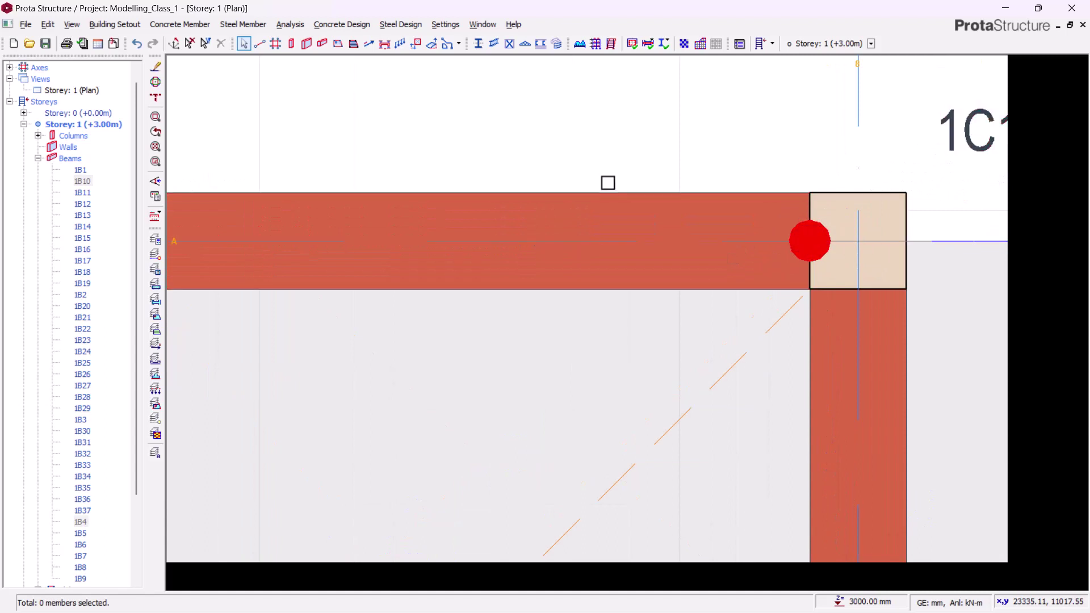
scroll(609, 182, "down", 5)
middle_click_drag(640, 158, 730, 253)
scroll(730, 253, "up", 2)
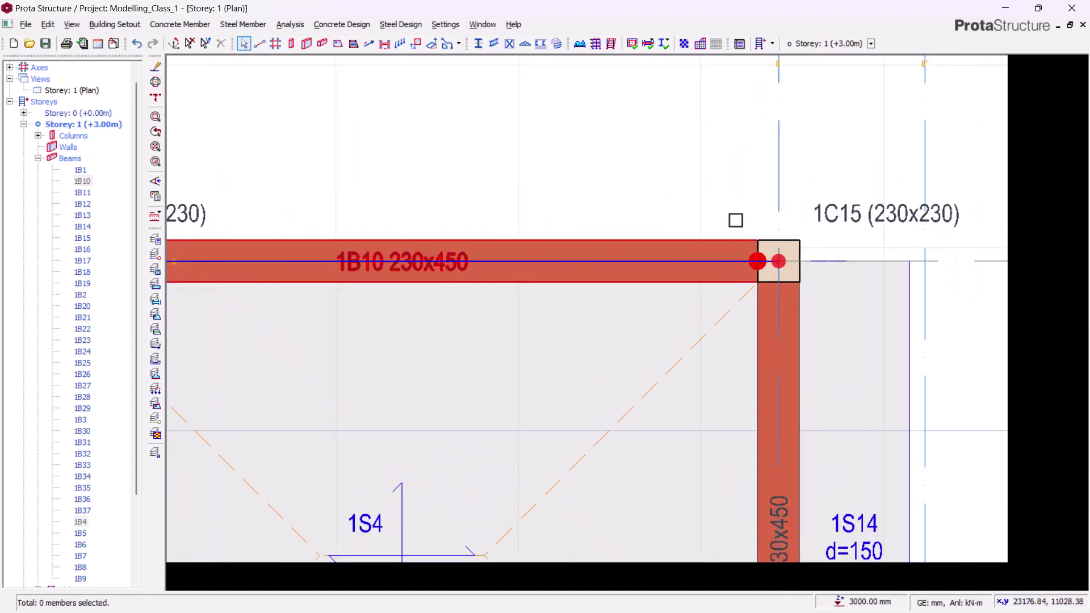
scroll(708, 189, "down", 2)
middle_click_drag(703, 311, 691, 278)
scroll(692, 277, "up", 4)
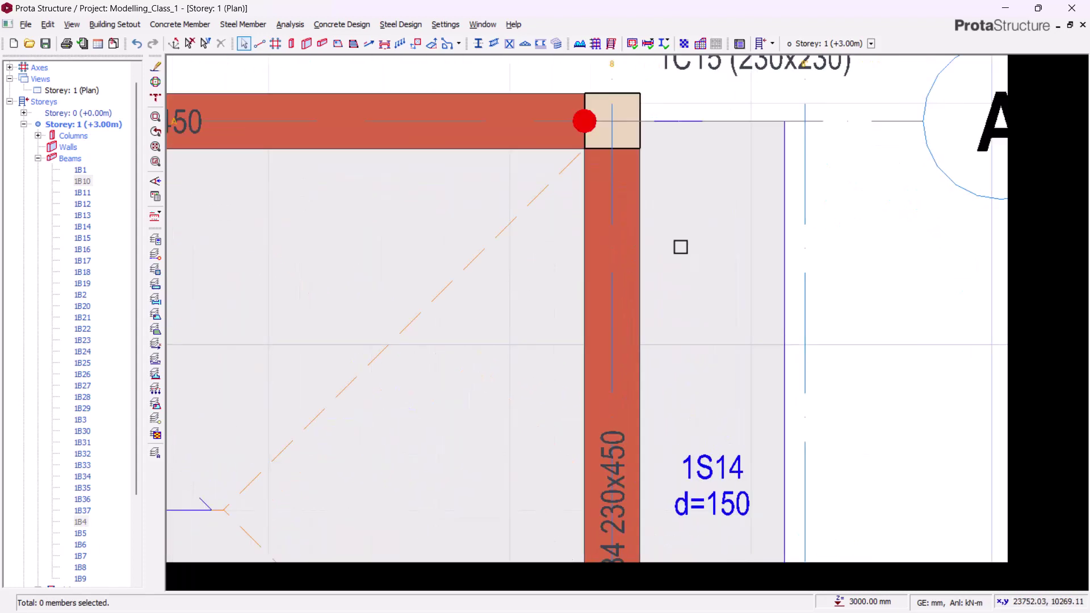
Step: Assign a hinge at the right end (j) of edge beam 1B4 at column 1C15, applied to the selected beam only
scroll(563, 255, "down", 1)
scroll(562, 255, "down", 2)
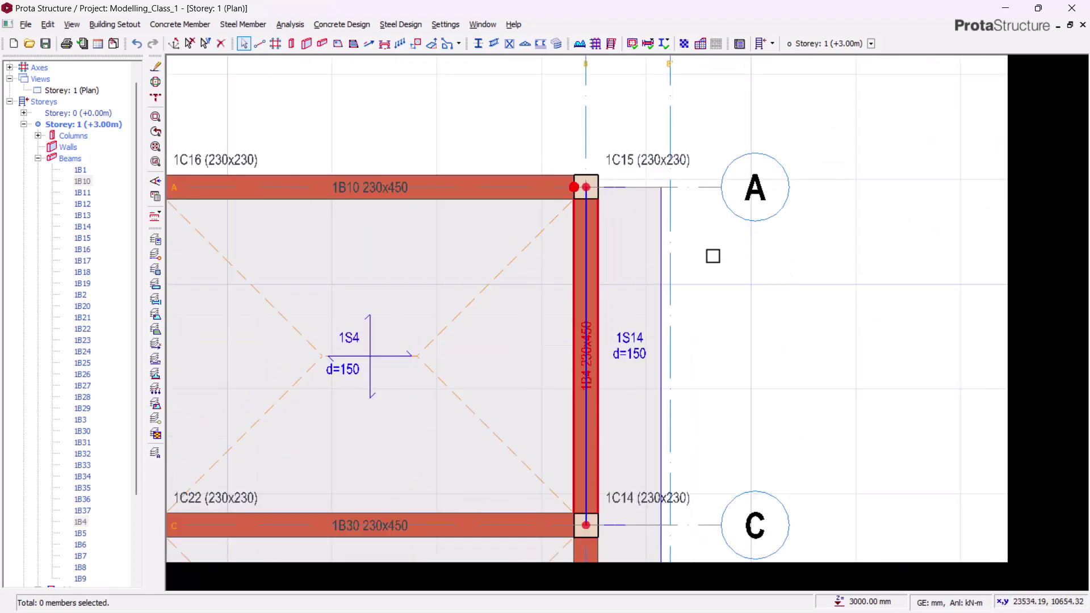
right_click(717, 254)
mouse_move(775, 318)
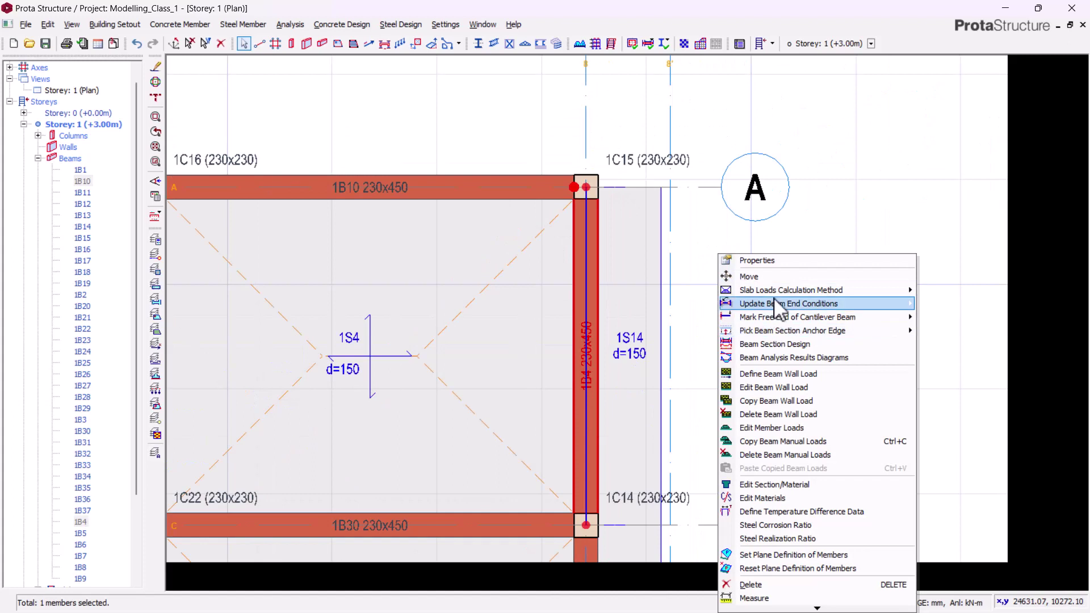
mouse_move(806, 302)
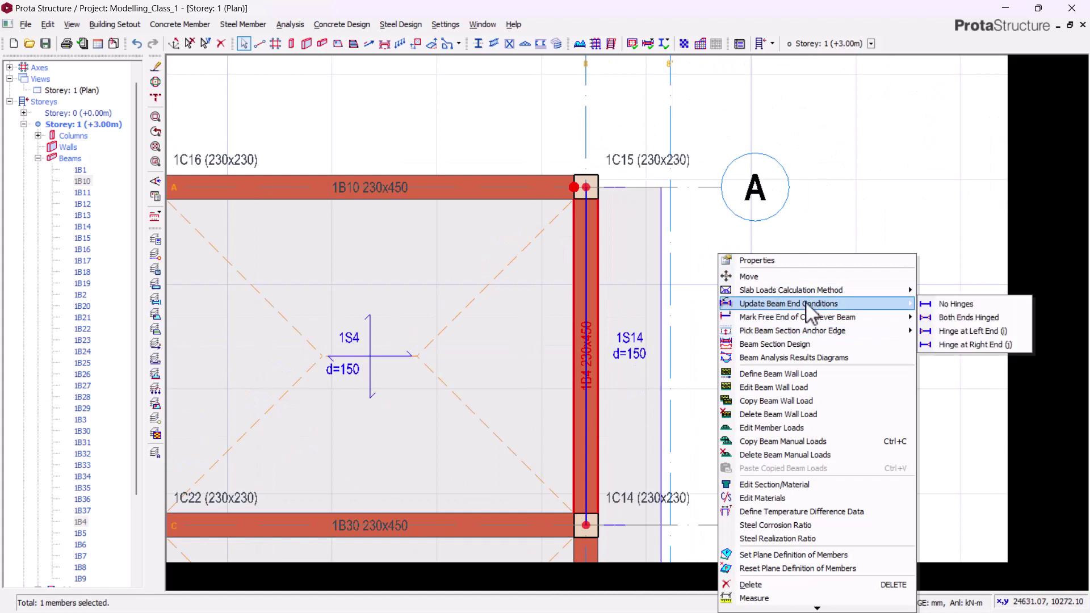
left_click(950, 345)
left_click(579, 315)
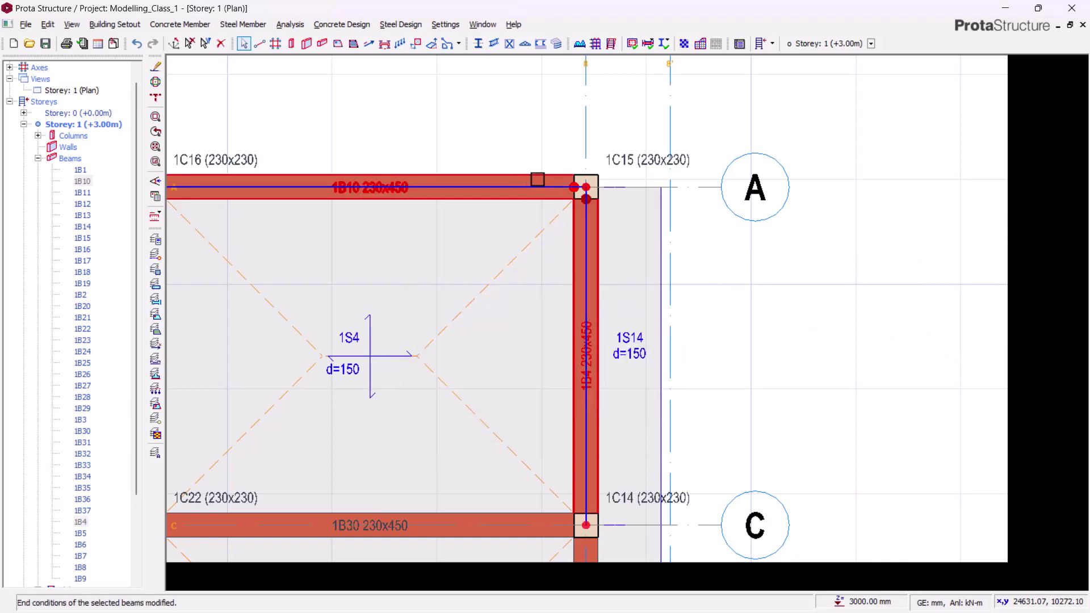
scroll(548, 180, "up", 3)
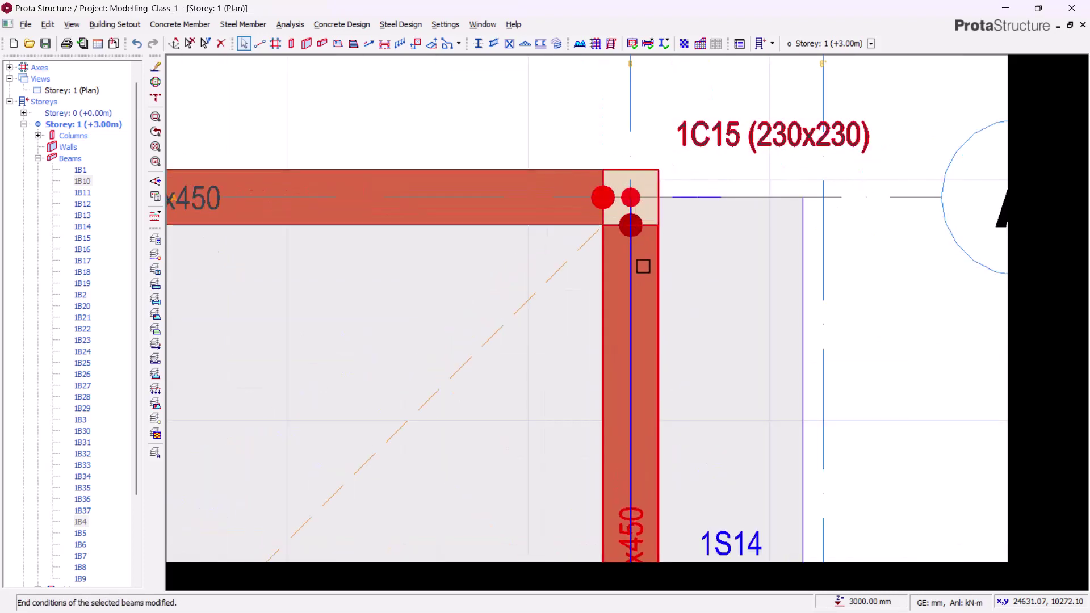
Step: Examine cantilever beam 1B33 and beam 1B6 where they meet column 1C4 on axis A
scroll(619, 334, "down", 3)
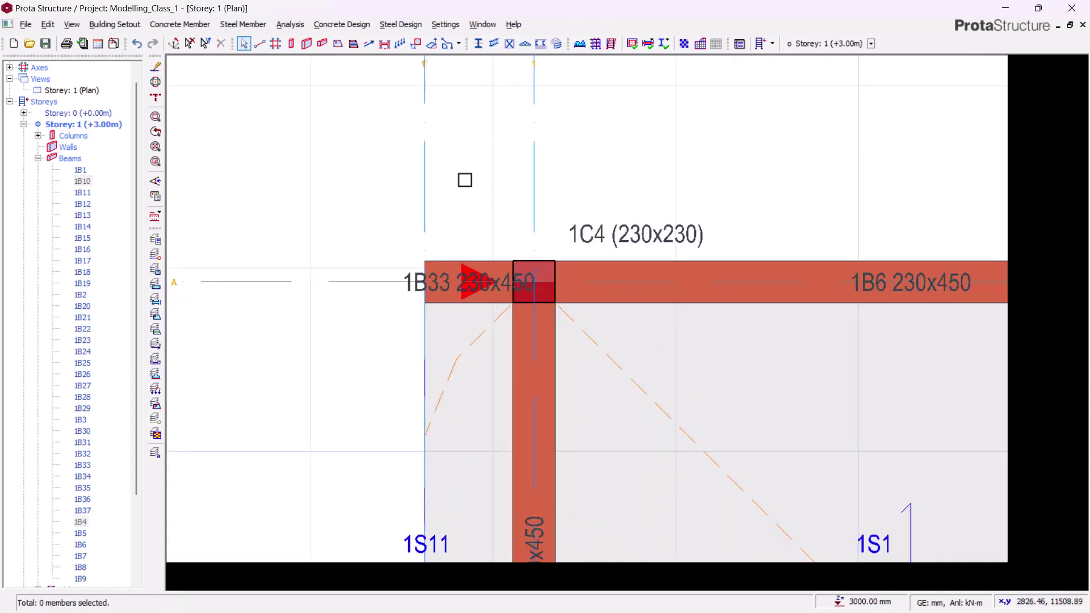
scroll(449, 190, "down", 2)
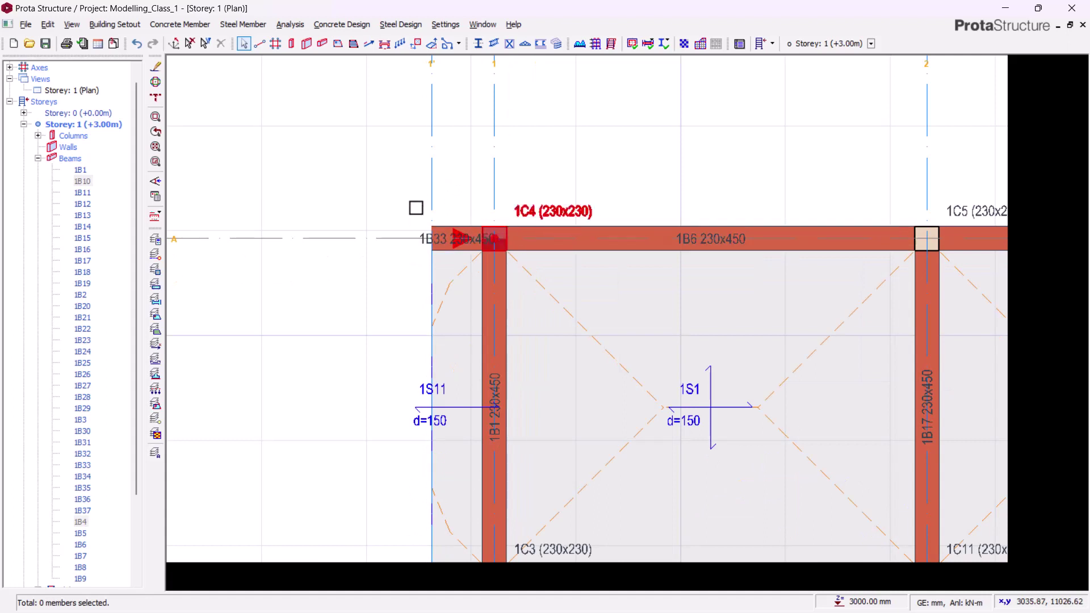
scroll(482, 273, "down", 1)
scroll(452, 227, "up", 3)
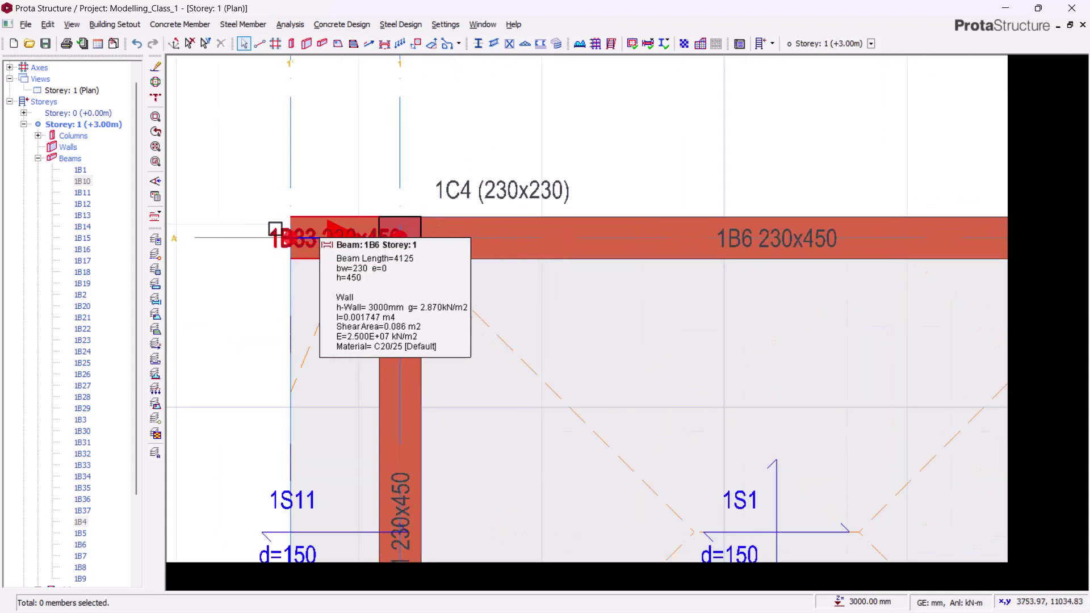
scroll(355, 234, "down", 5)
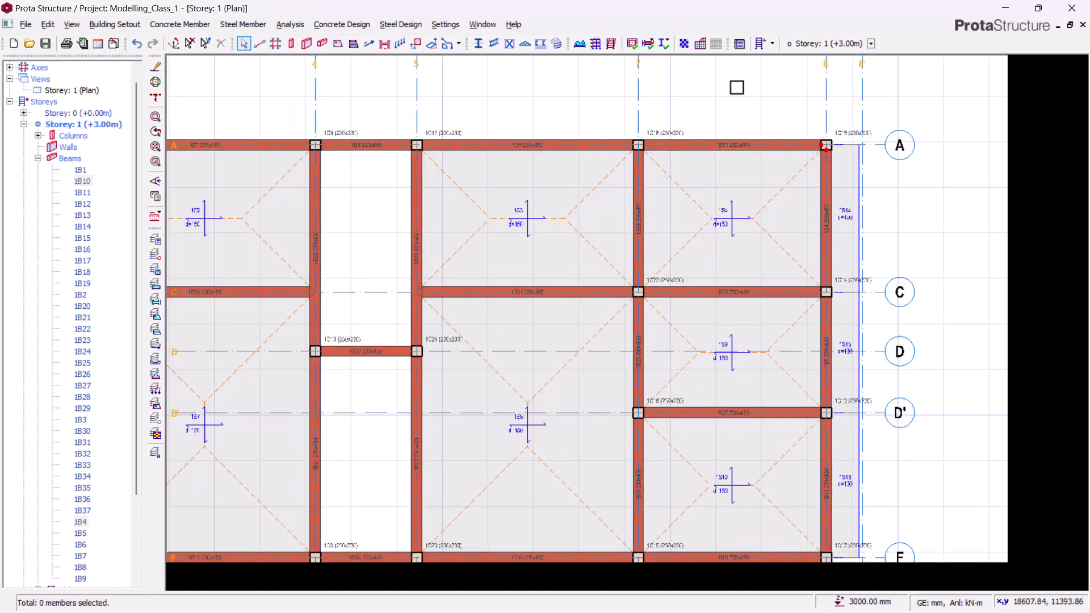
Step: Review the beam-to-column connections along axis A between axes 4 and 8, including beam 1B24 at column 1C16
middle_click_drag(456, 78, 540, 97)
scroll(559, 122, "up", 2)
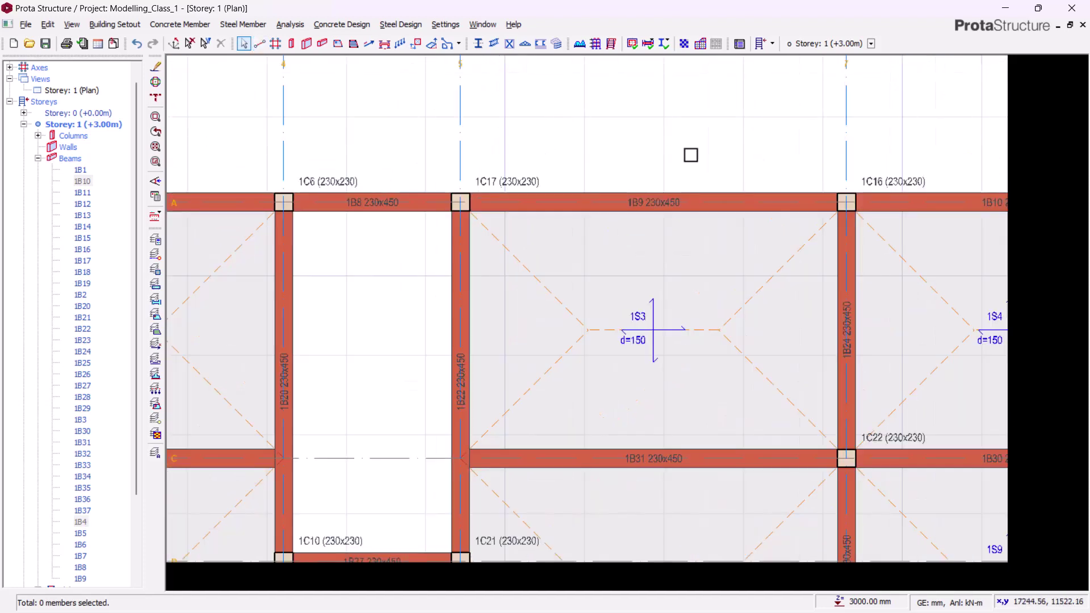
middle_click_drag(691, 155, 418, 107)
scroll(544, 101, "down", 1)
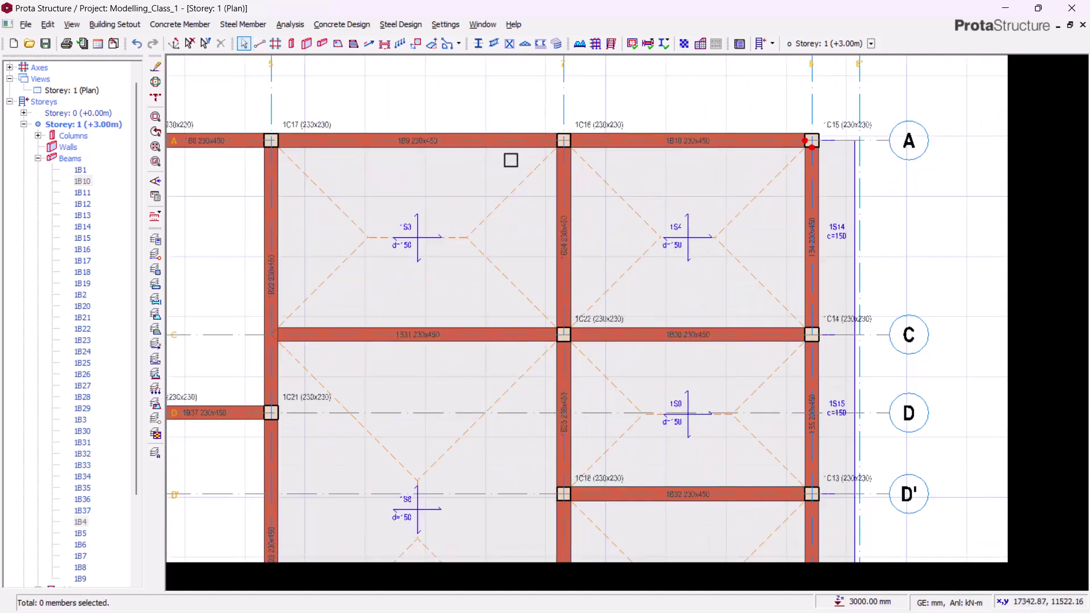
middle_click_drag(488, 127, 604, 156)
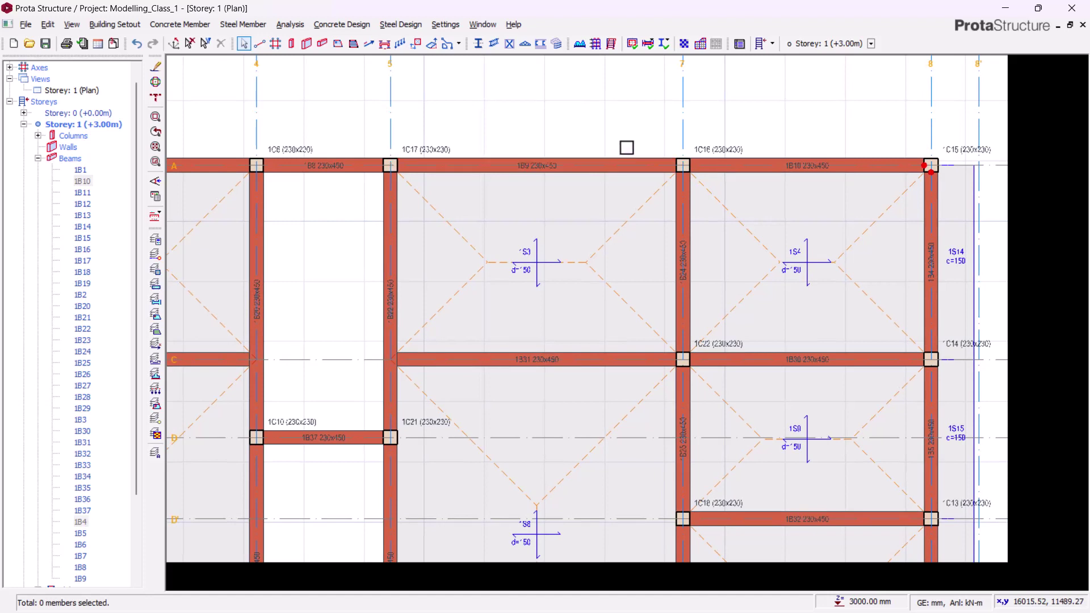
scroll(679, 135, "up", 2)
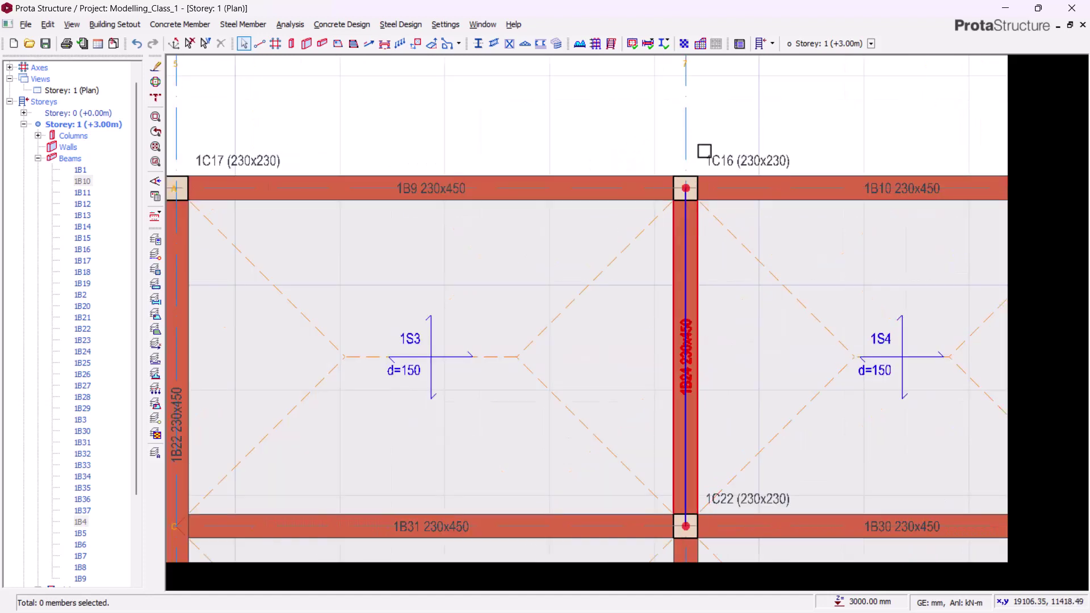
scroll(721, 143, "down", 1)
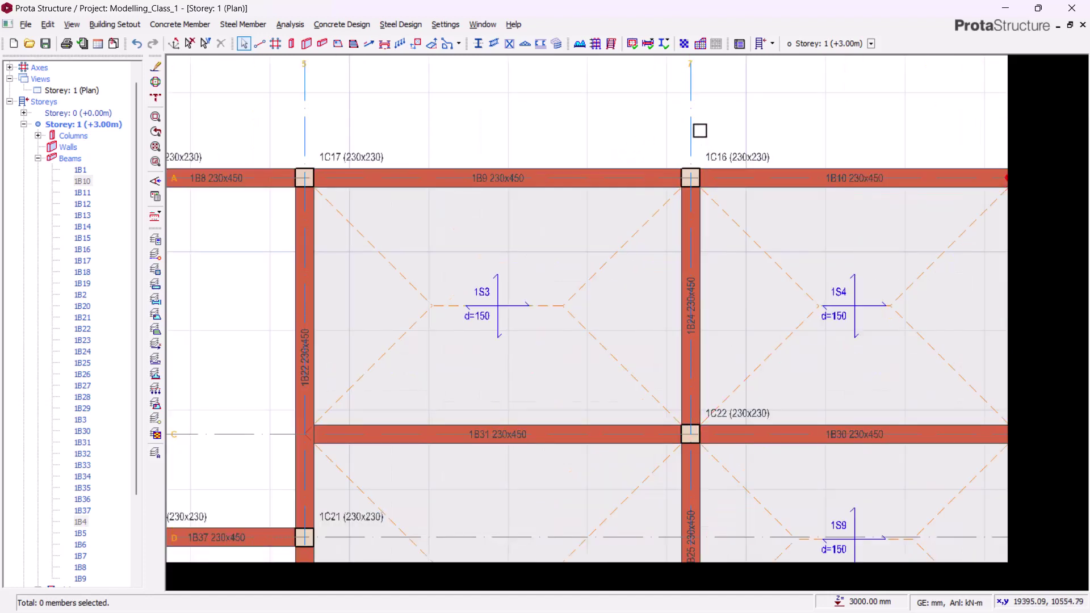
Step: Assign a hinge at the right end (j) of beams 1B24, 1B22, 1B17 and 1B1, applied to the selected beams only
left_click(702, 243)
scroll(730, 137, "down", 2)
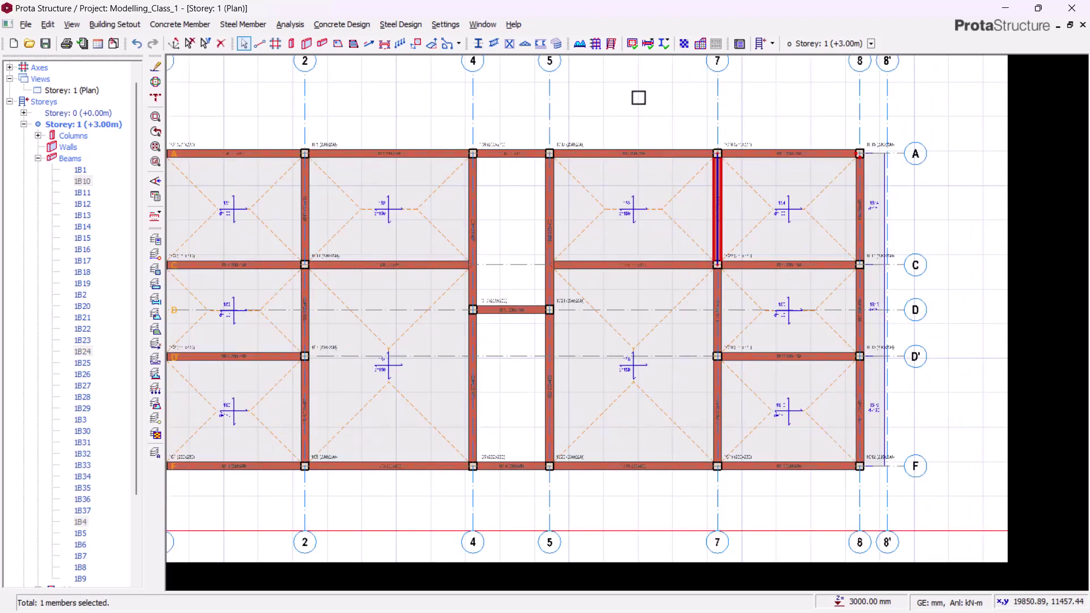
scroll(565, 162, "up", 1)
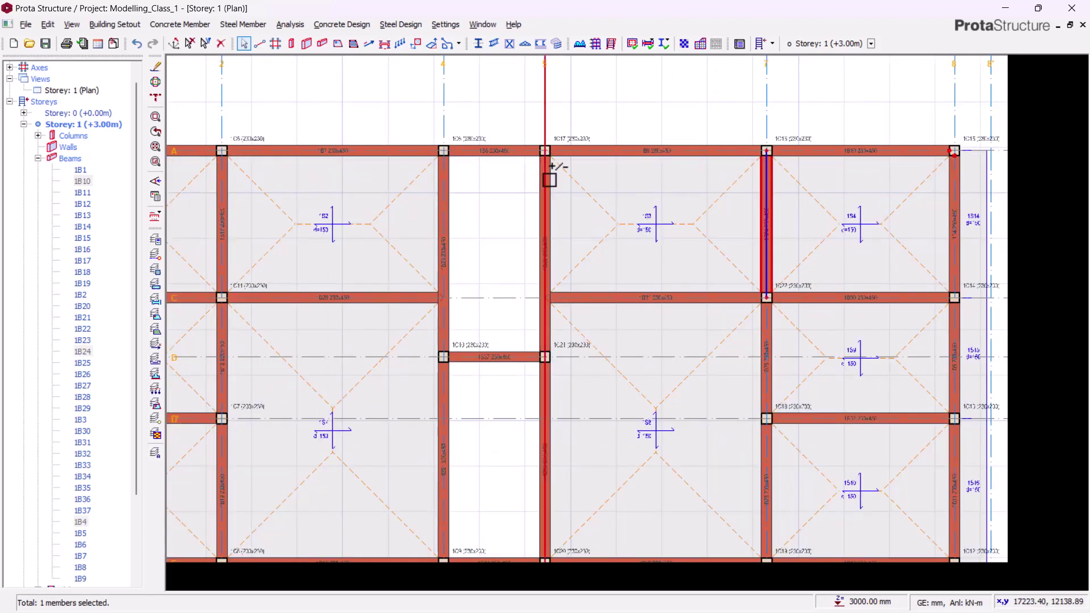
left_click(526, 229)
middle_click_drag(522, 240, 589, 226)
left_click(515, 198)
middle_click_drag(270, 208, 476, 215)
left_click(471, 183)
scroll(348, 140, "up", 3)
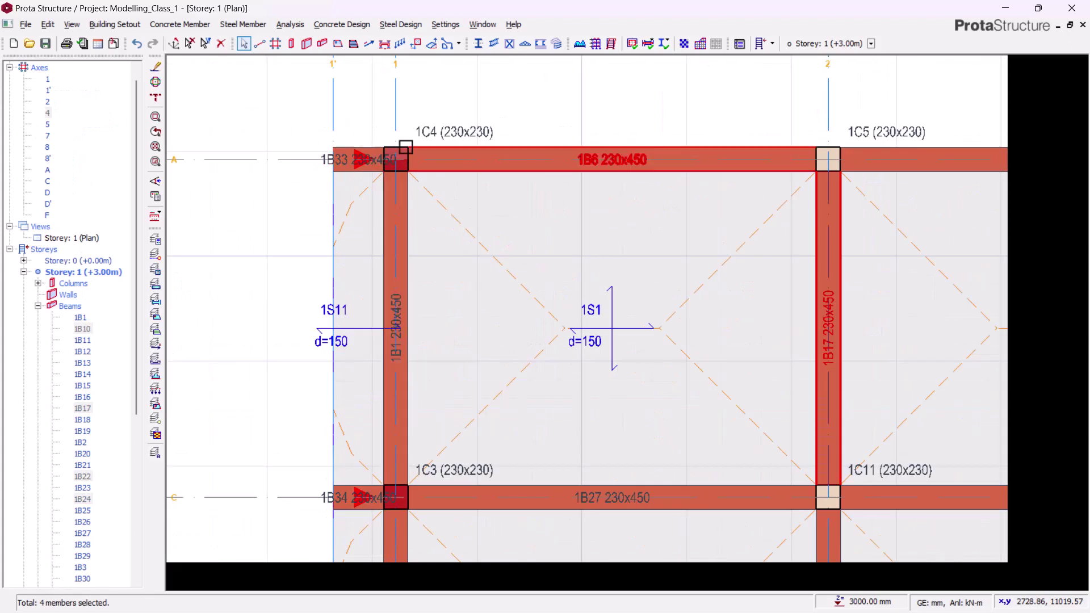
left_click(407, 200, "ctrl")
scroll(294, 231, "down", 3)
middle_click_drag(750, 261, 597, 294)
middle_click_drag(507, 185, 592, 205)
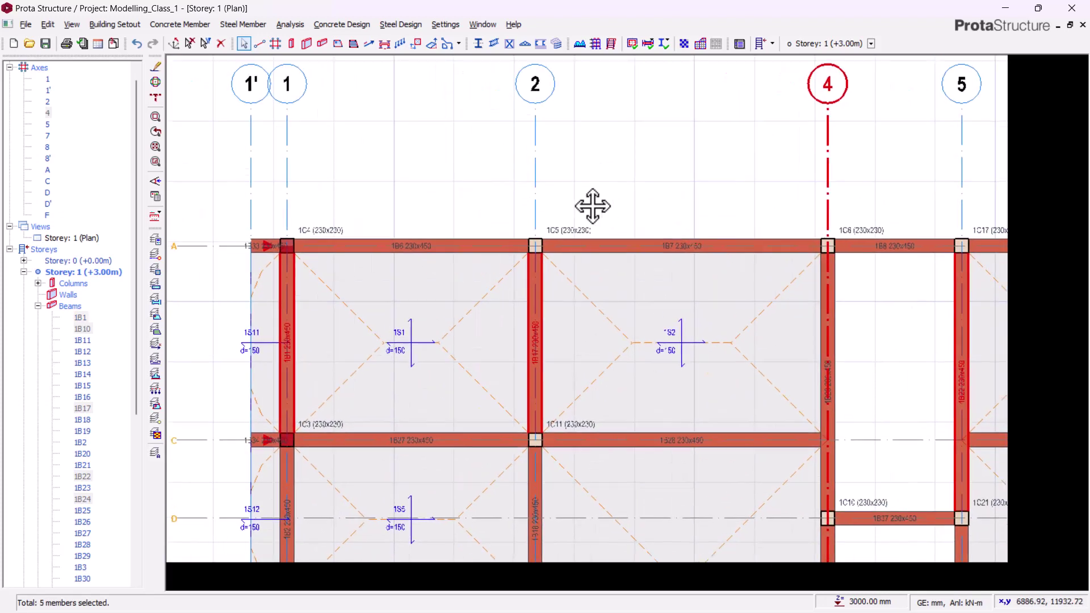
scroll(245, 224, "down", 1)
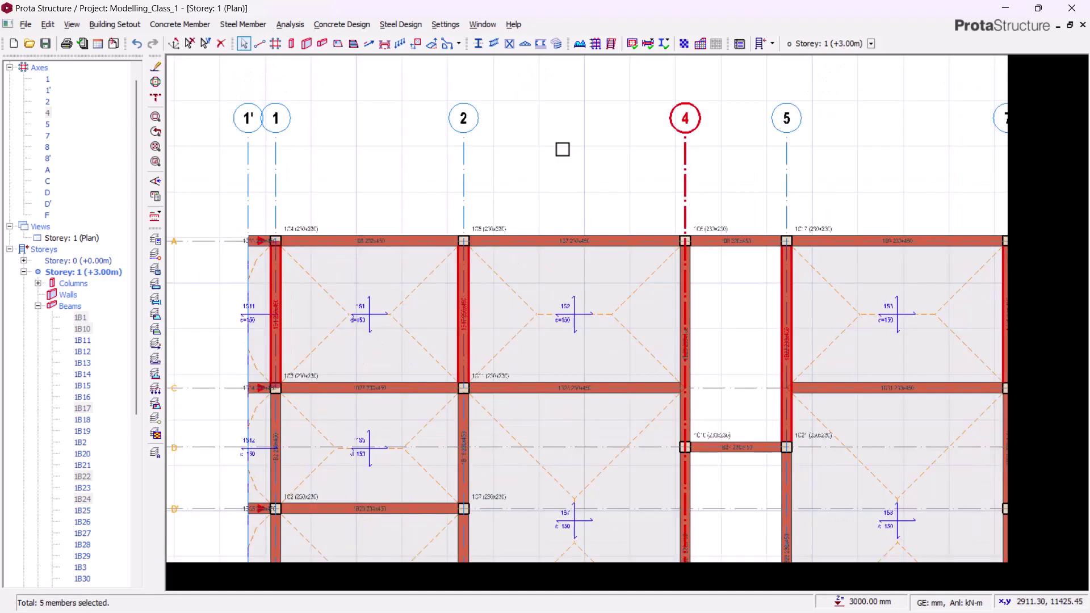
right_click(490, 145)
mouse_move(565, 167)
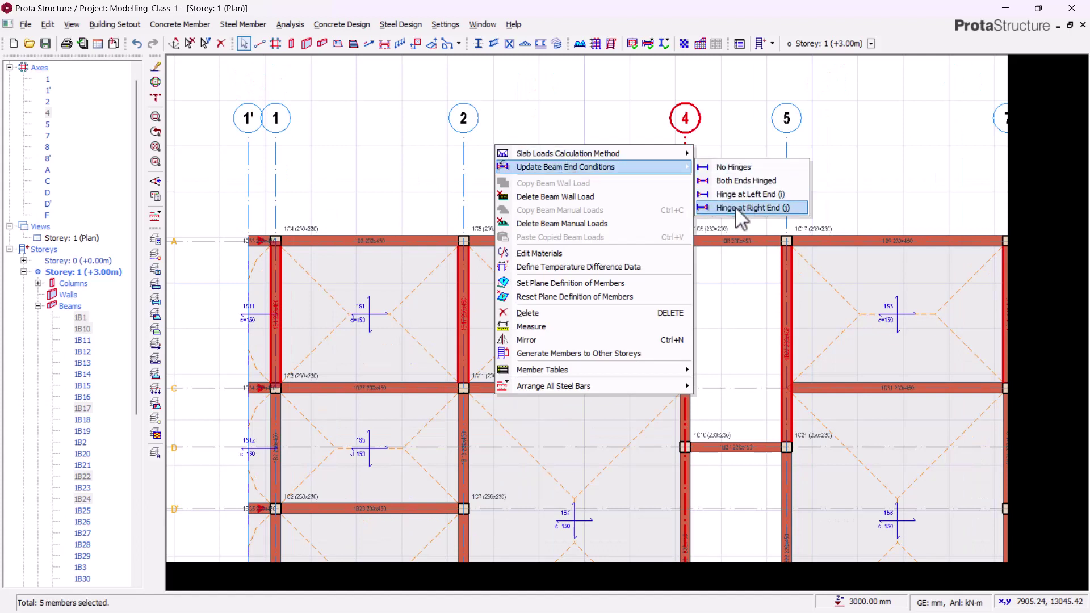
left_click(749, 208)
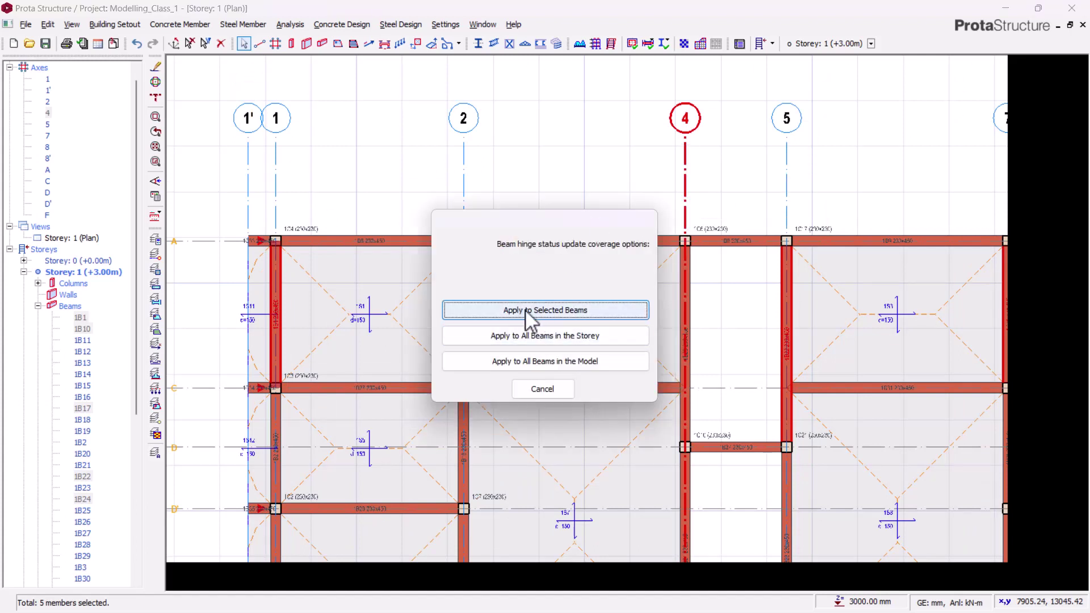
left_click(596, 322)
Step: Assign a hinge at the right end (j) of beam 1B20 at column 1C6, applied to the selected beam only
scroll(251, 226, "up", 4)
middle_click_drag(744, 268, 273, 283)
middle_click_drag(947, 316, 579, 279)
left_click(465, 248)
right_click(509, 126)
mouse_move(616, 179)
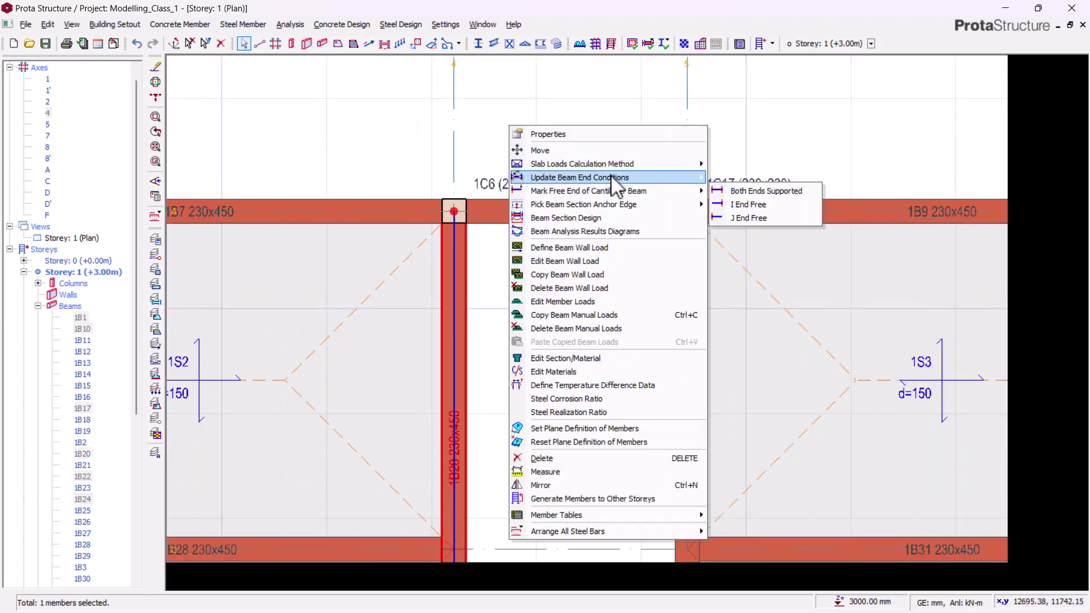
left_click(758, 218)
left_click(593, 311)
Step: Assign a hinge at the right end (j) of beam 1B28 on axis C, applied to the selected beam only
scroll(664, 192, "down", 6)
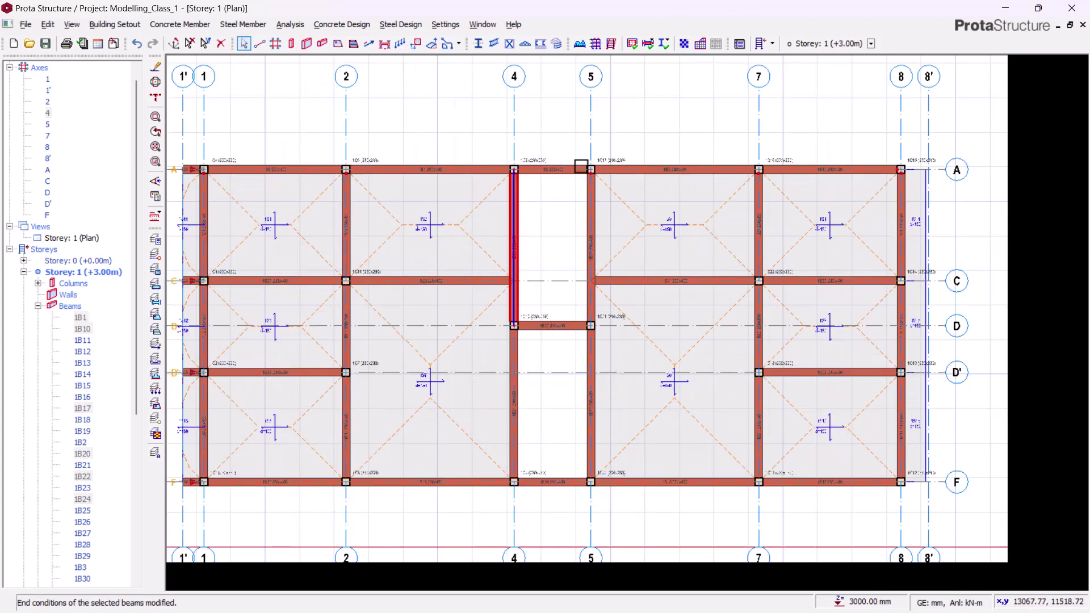
scroll(248, 110, "up", 3)
left_click(248, 110)
middle_click_drag(249, 111, 262, 149)
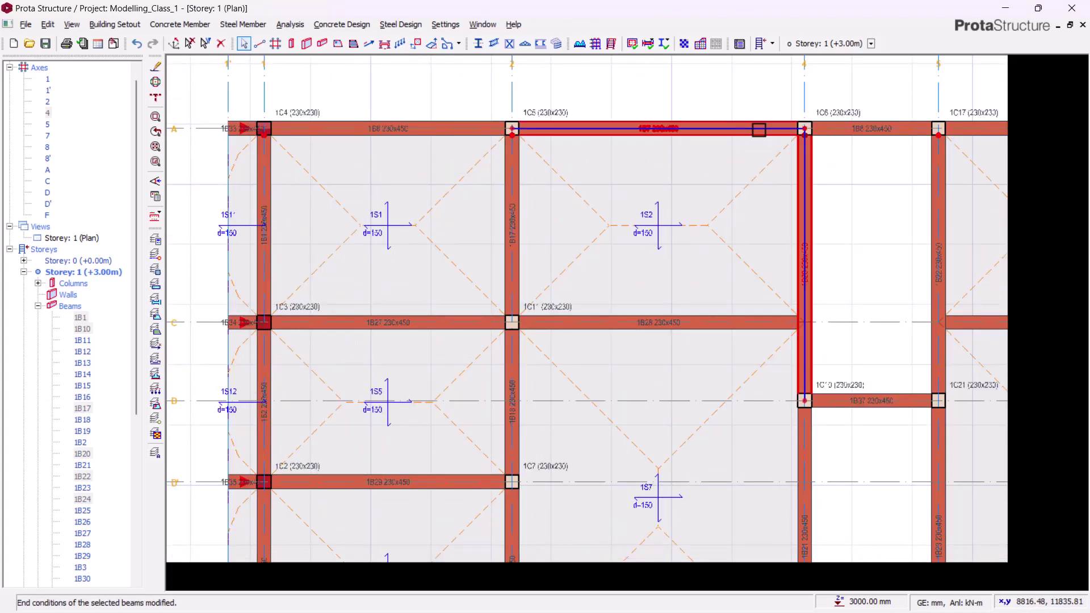
middle_click_drag(319, 333, 338, 244)
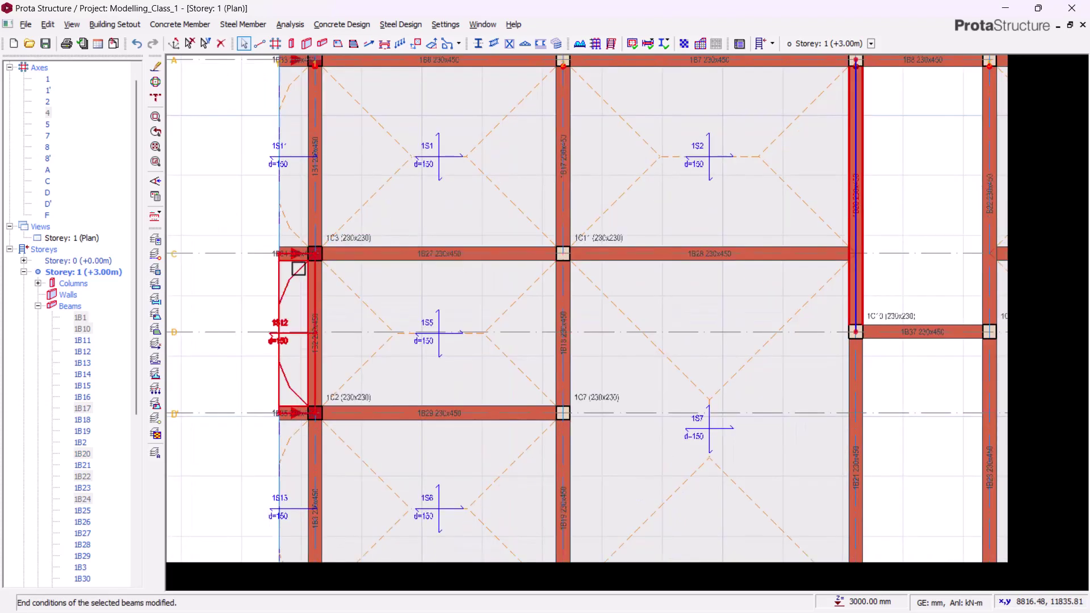
scroll(301, 250, "up", 1)
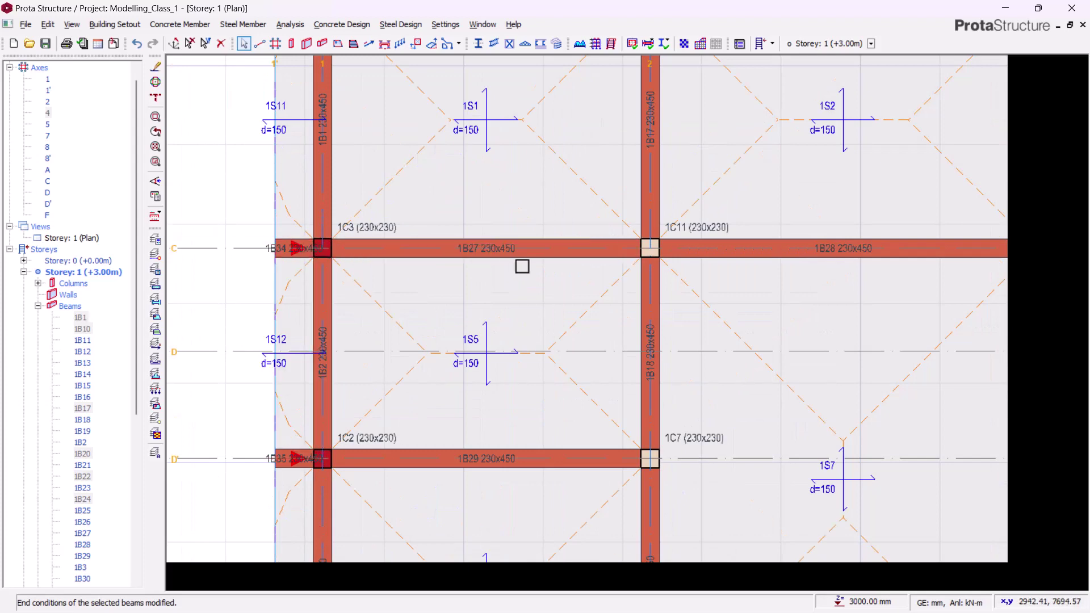
middle_click_drag(523, 266, 355, 287)
left_click(554, 279)
middle_click_drag(703, 271, 467, 290)
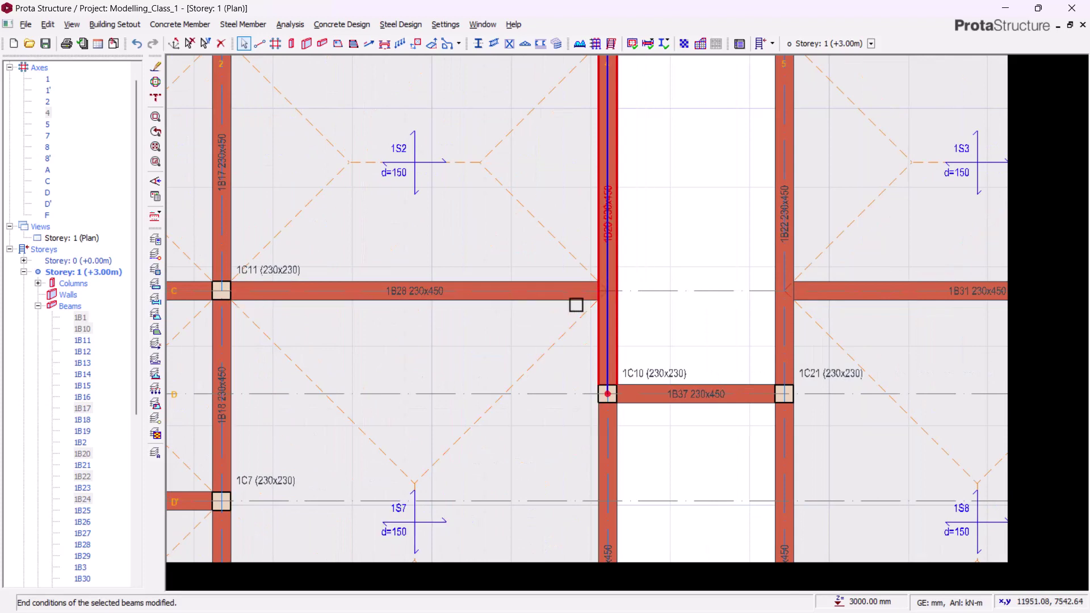
left_click(576, 297)
right_click(663, 238)
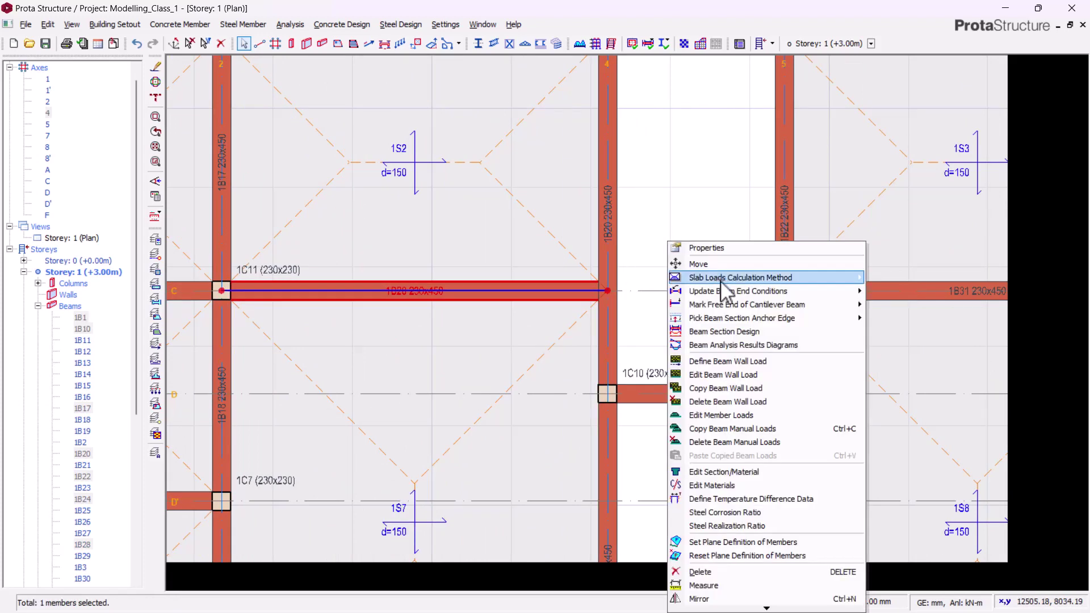
mouse_move(727, 296)
left_click(901, 328)
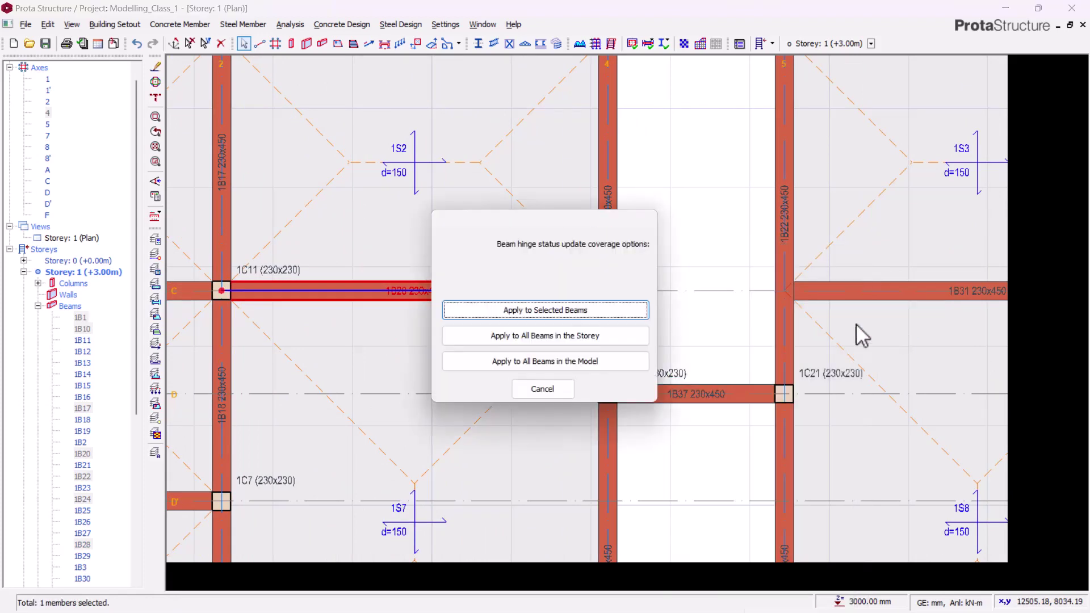
left_click(596, 312)
Step: Assign a hinge at the left end (i) of beam 1B31 where it meets beam 1B22, applied to the selected beam only
scroll(598, 151, "down", 3)
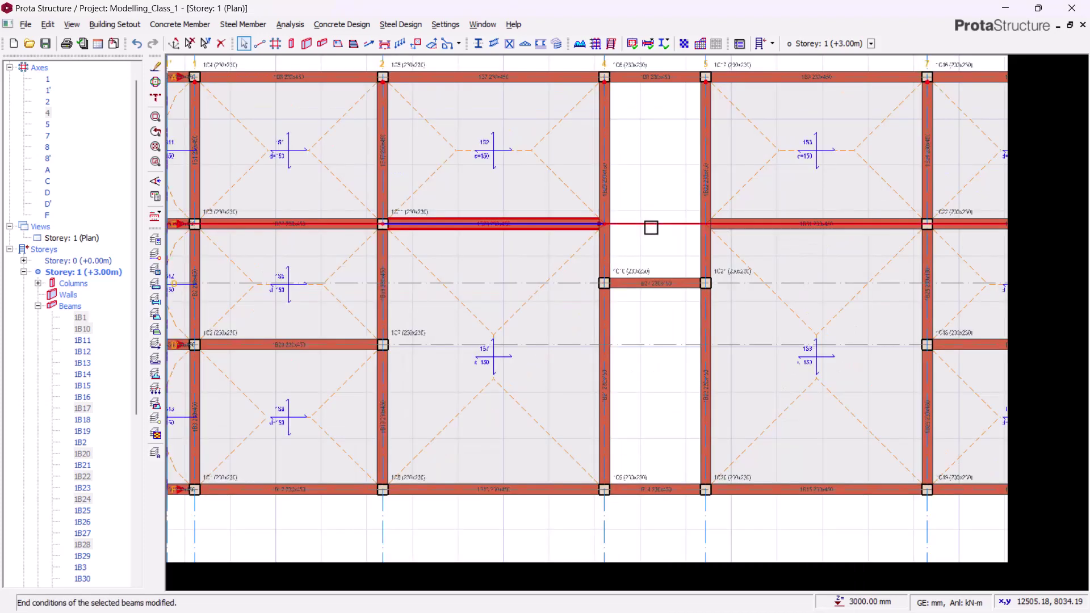
middle_click_drag(645, 231, 579, 258)
scroll(590, 263, "up", 3)
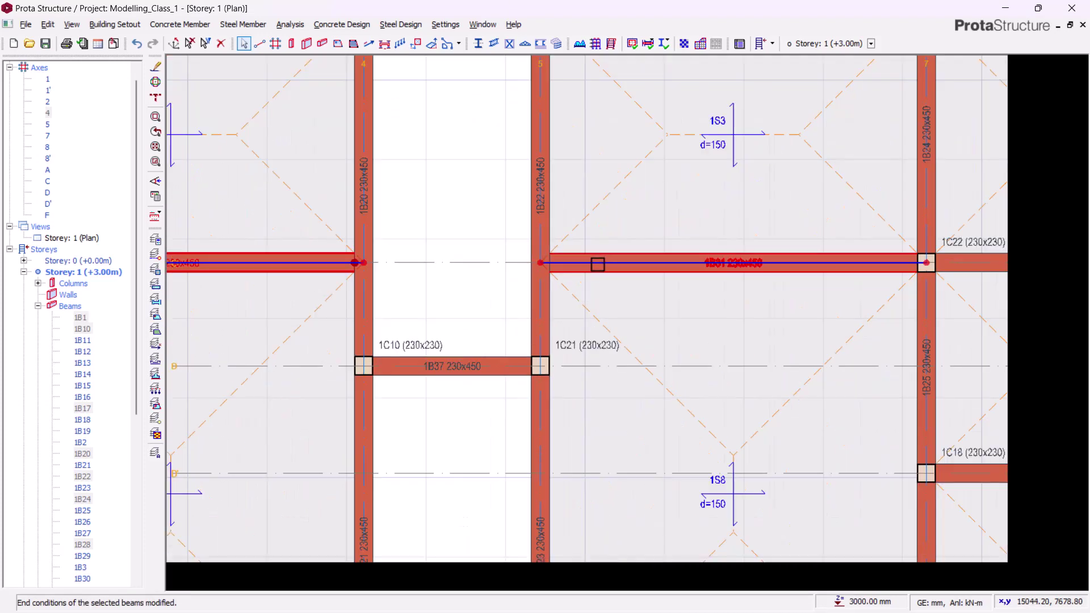
left_click(599, 267)
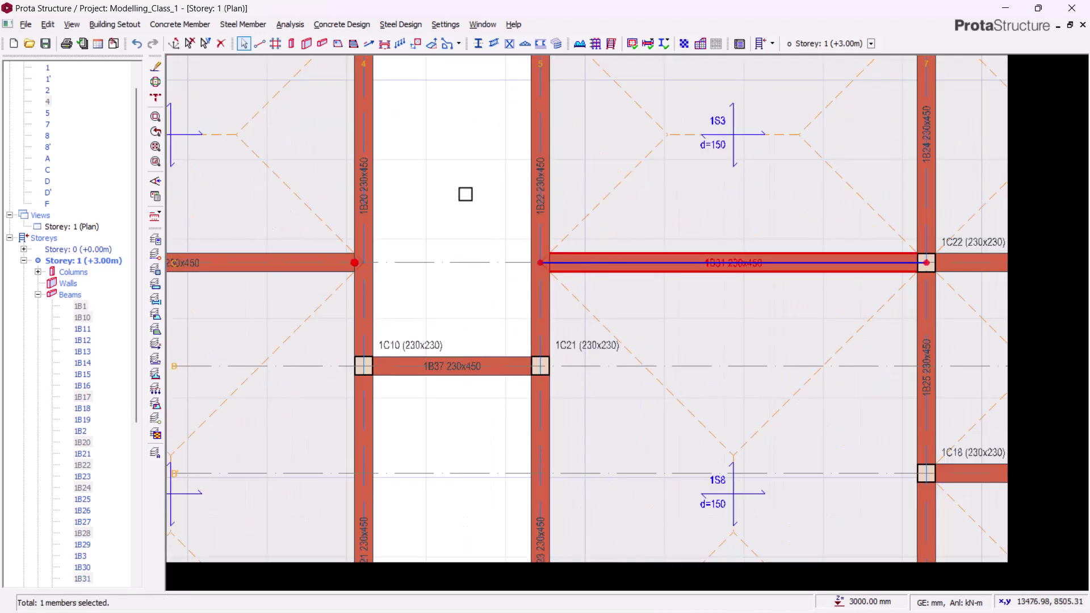
right_click(461, 219)
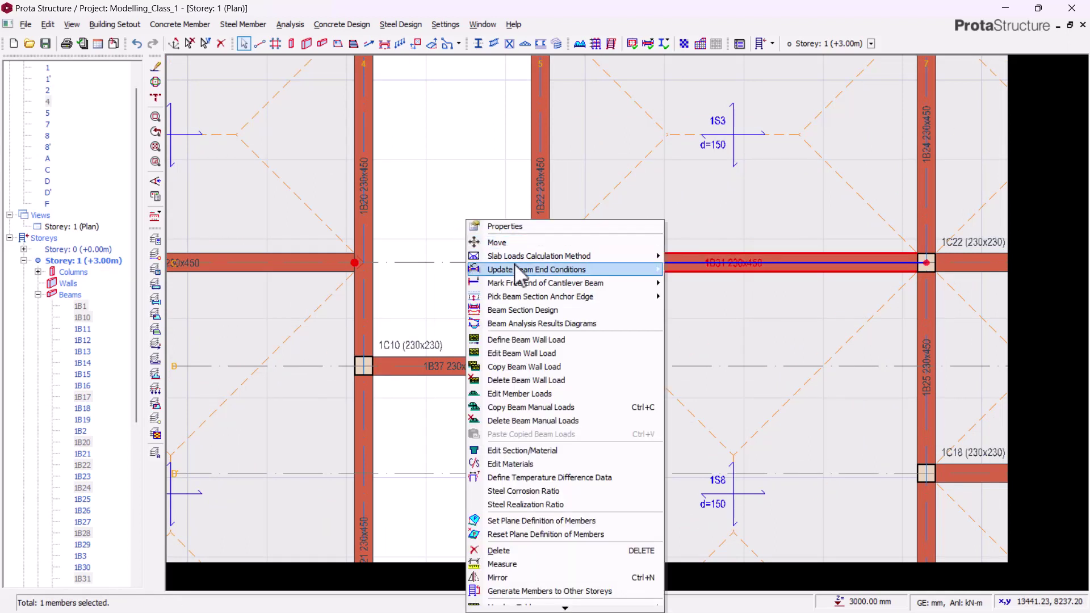
mouse_move(523, 271)
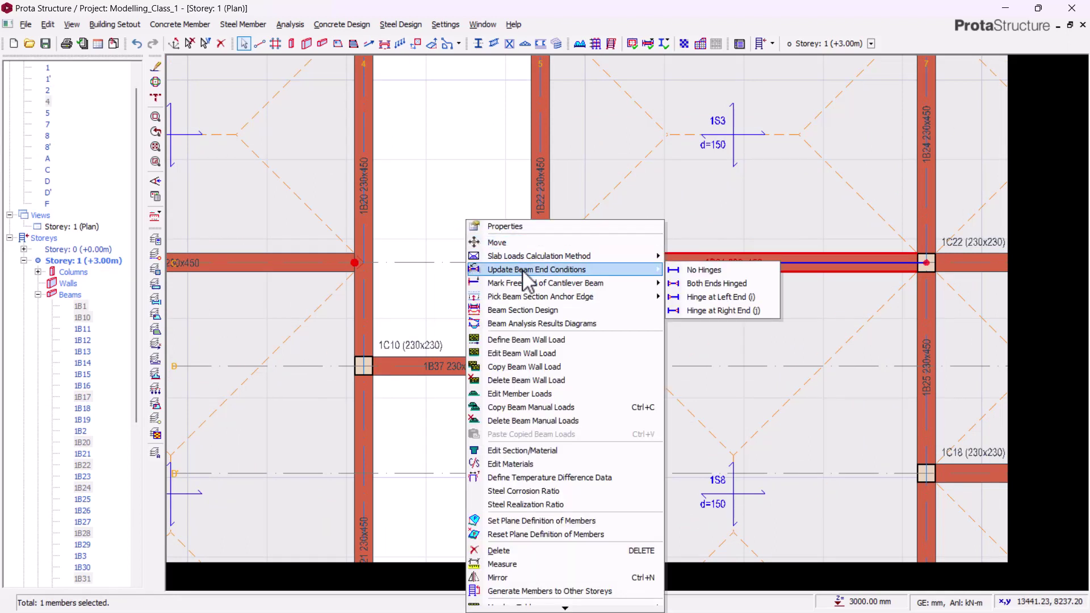
left_click(689, 297)
left_click(591, 310)
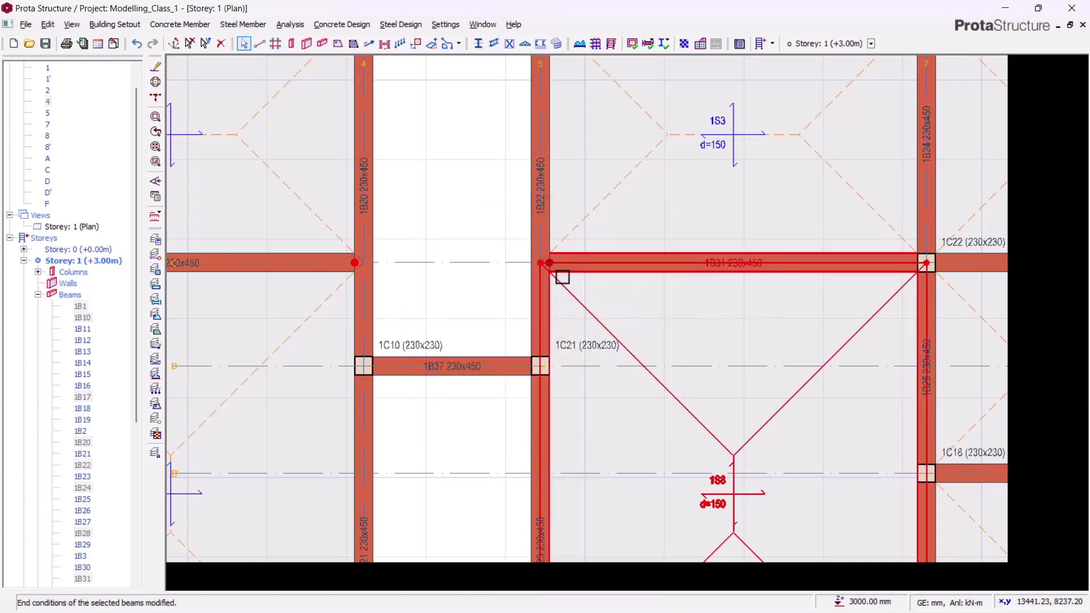
Step: Assign a hinge at the right end (j) of beam 1B30 at column 1C14, applied to the selected beam only, and clear the selection
left_click(528, 271)
middle_click_drag(676, 268, 494, 267)
left_click(822, 266)
middle_click_drag(890, 255, 511, 279)
left_click(678, 290)
right_click(870, 186)
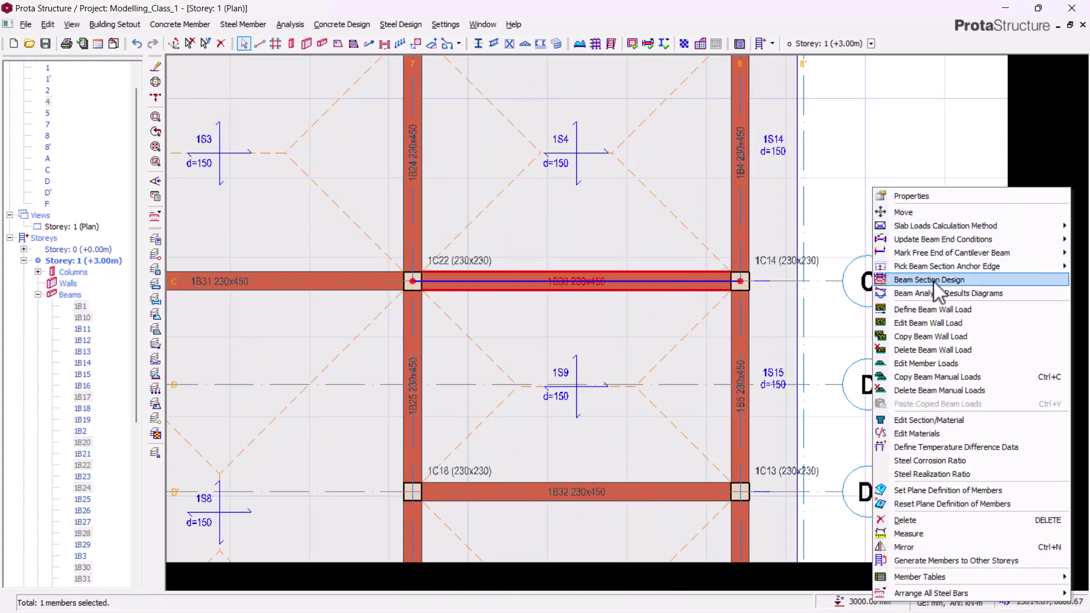
mouse_move(921, 242)
left_click(830, 284)
left_click(532, 310)
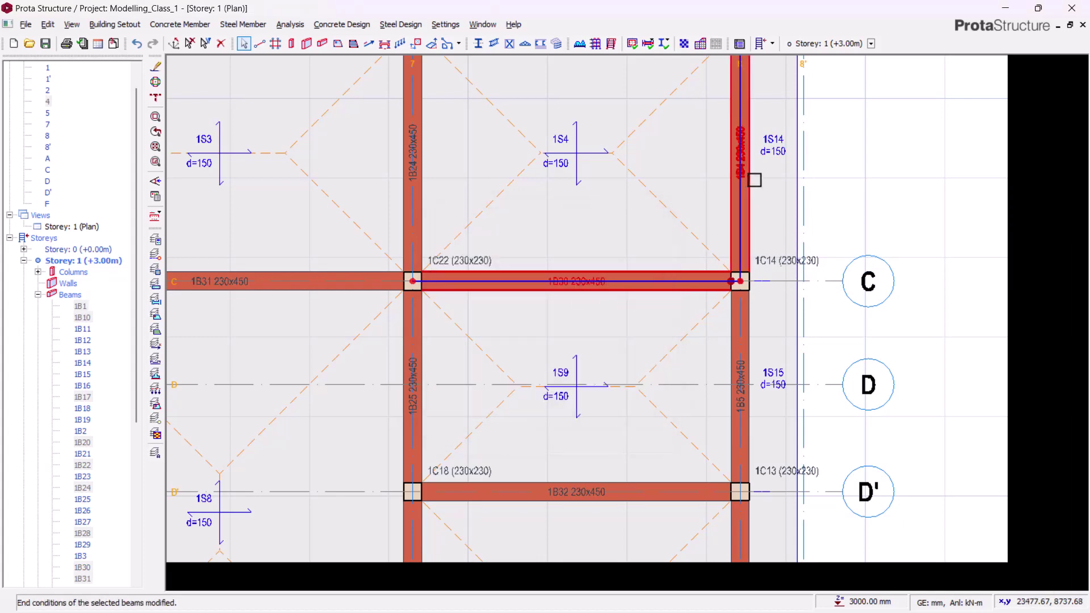
key("Escape")
Step: Set beam 1B37 between columns 1C10 and 1C21 to both ends hinged, applied to the selected beam only
scroll(732, 296, "up", 3)
scroll(837, 263, "down", 3)
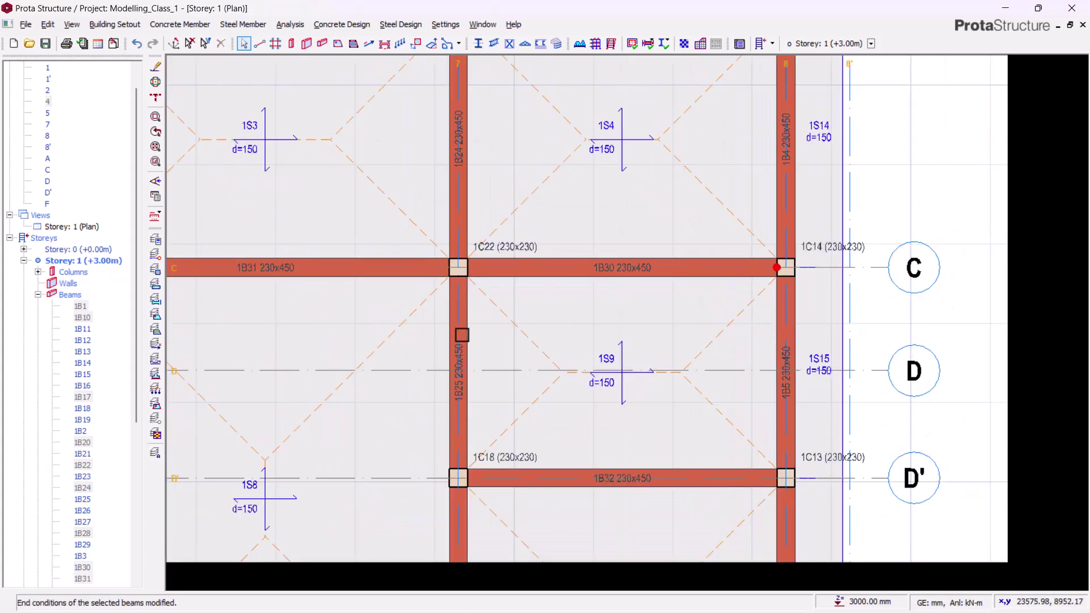
middle_click_drag(364, 344, 611, 278)
middle_click_drag(359, 201, 640, 224)
middle_click_drag(492, 215, 555, 194)
scroll(578, 303, "up", 2)
scroll(578, 302, "up", 1)
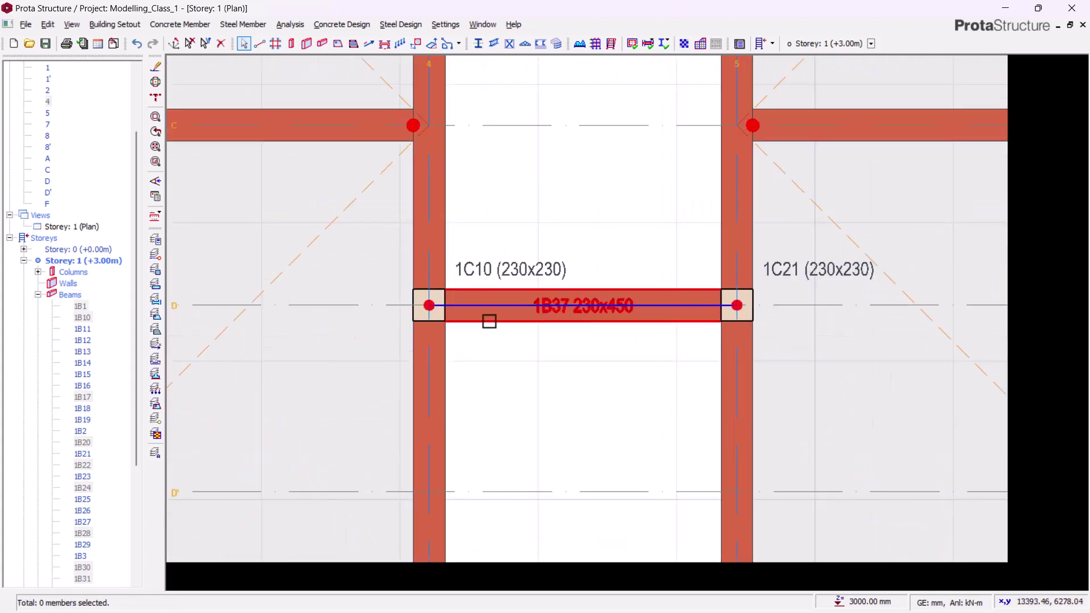
left_click(407, 311)
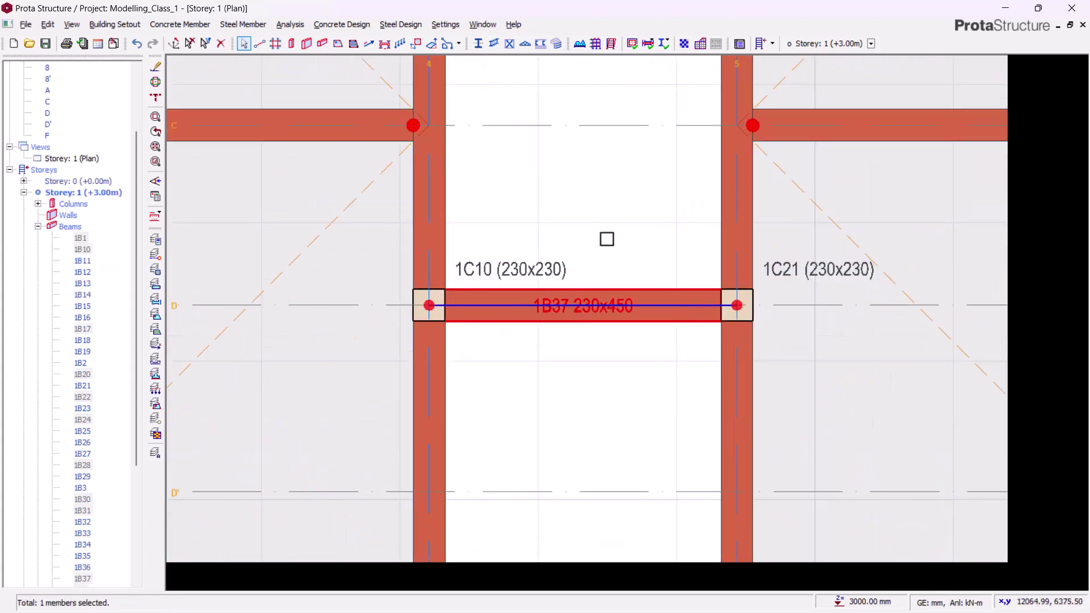
right_click(594, 213)
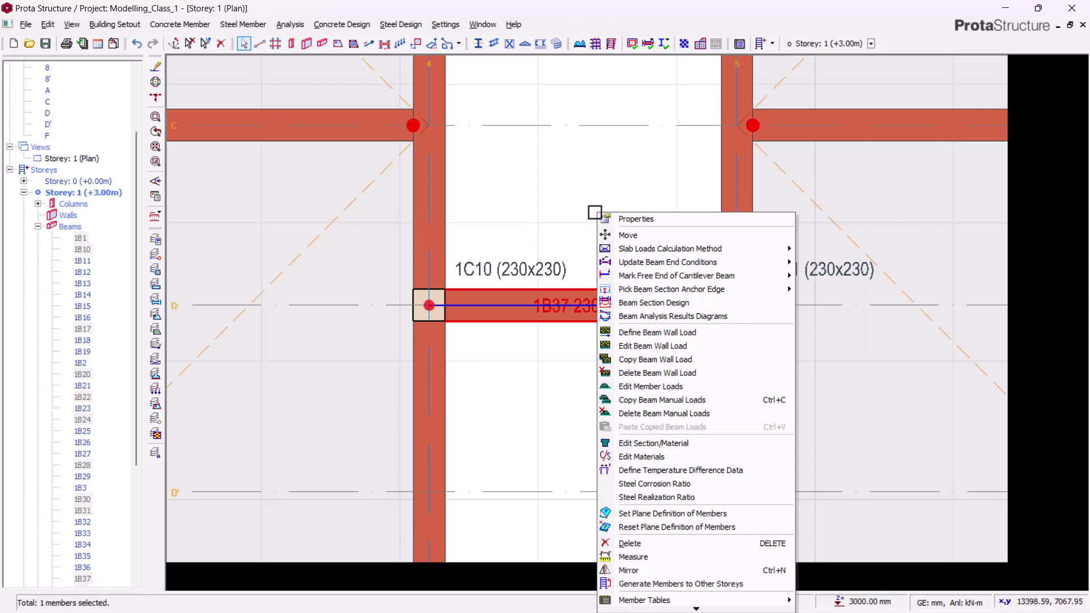
mouse_move(672, 262)
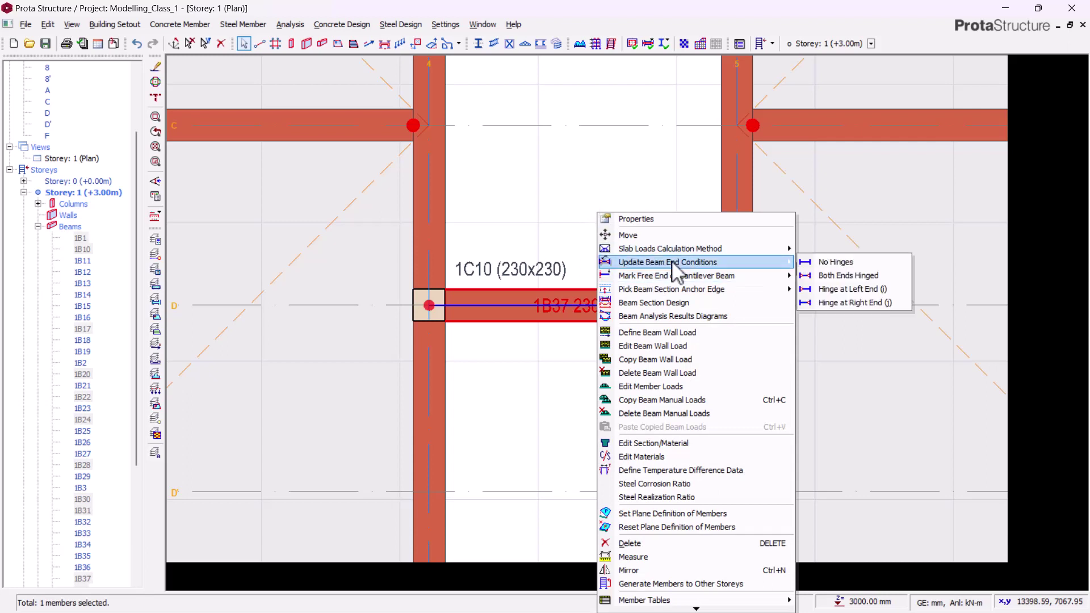
left_click(873, 278)
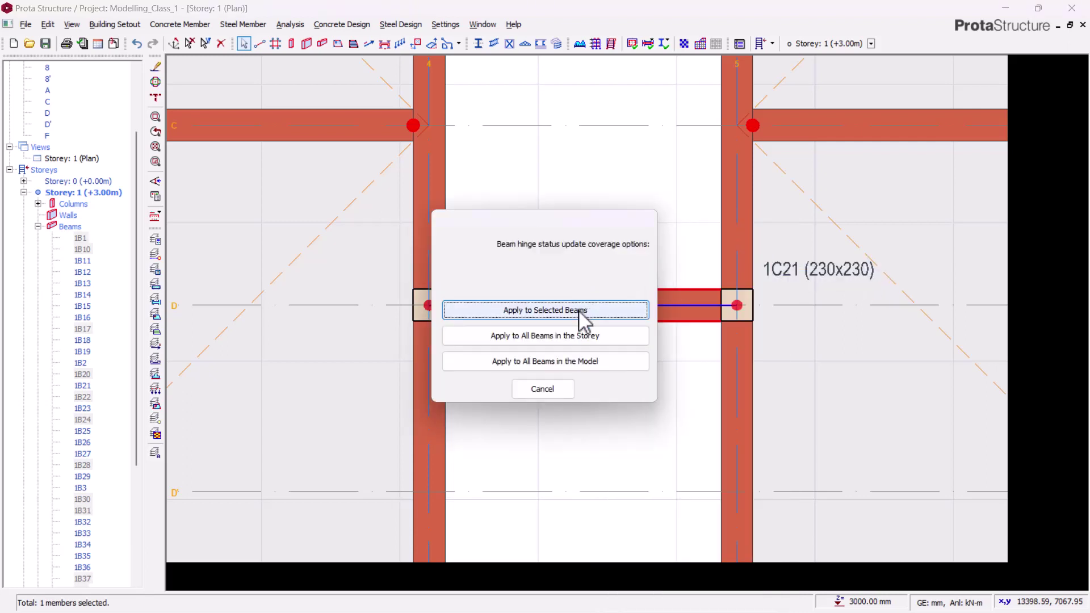
left_click(583, 318)
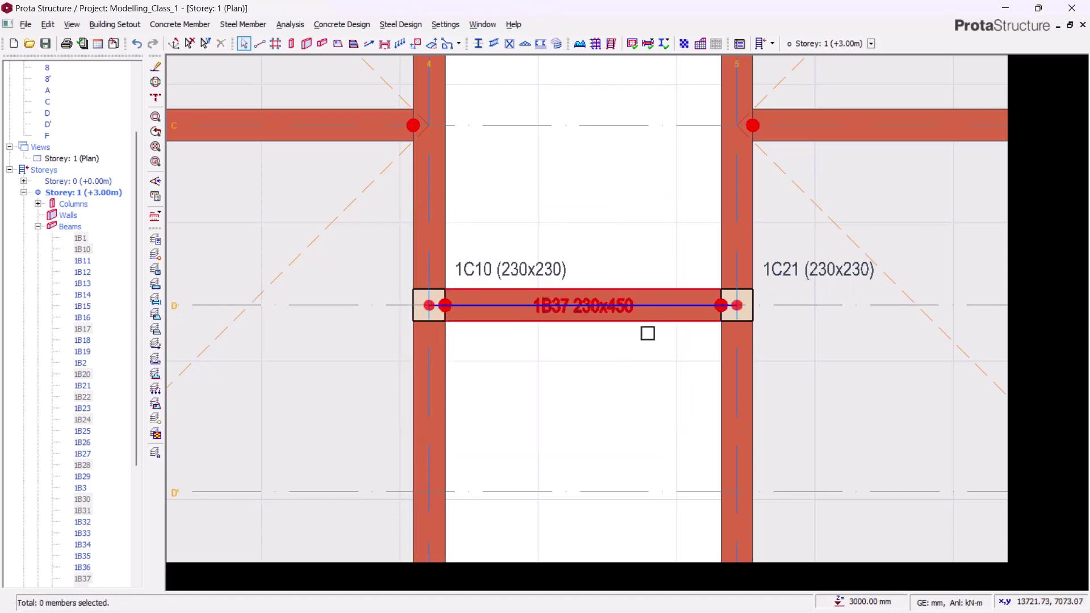
Step: Assign a hinge at the right end (j) of beam 1B29 at column 1C7, applied to the selected beam only
scroll(689, 211, "down", 3)
middle_click_drag(397, 325, 580, 357)
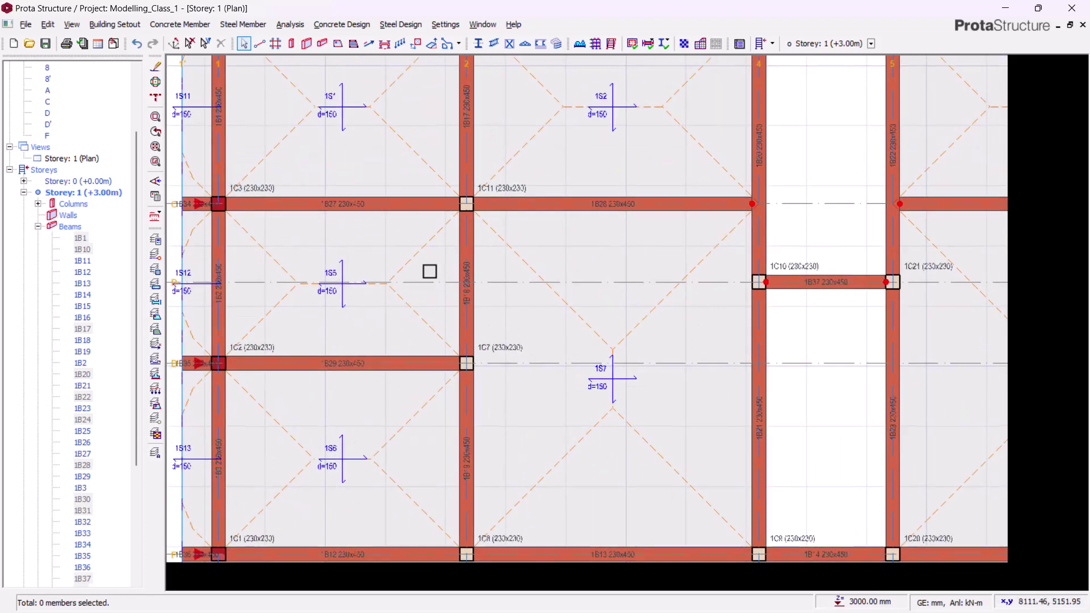
middle_click_drag(498, 241, 634, 143)
scroll(386, 278, "up", 3)
left_click(514, 260)
right_click(516, 259)
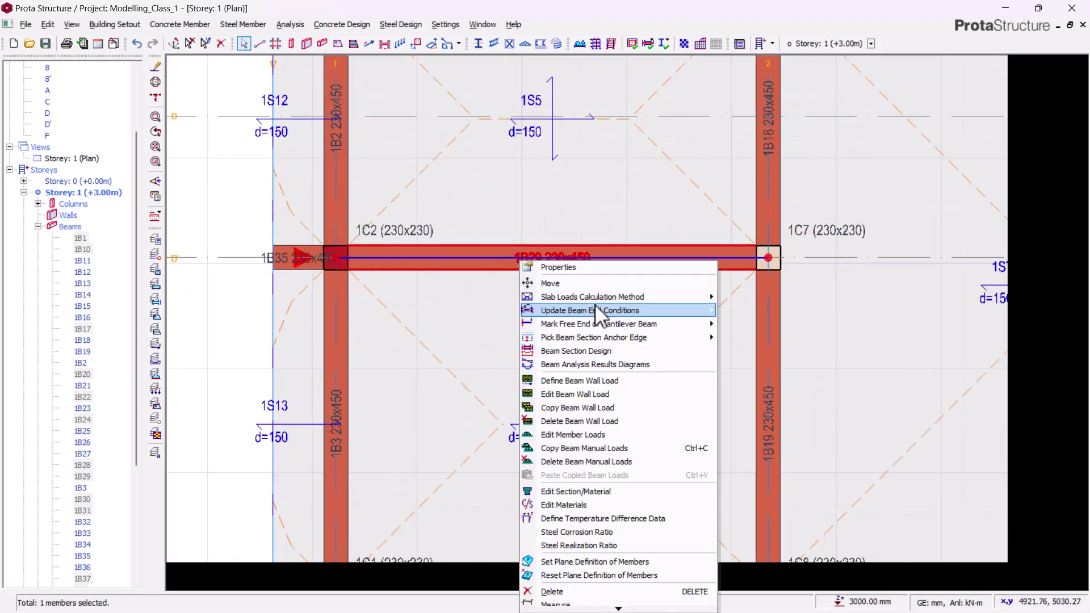
mouse_move(601, 315)
left_click(738, 312)
left_click(639, 310)
Step: Set beam 1B32 between columns 1C18 and 1C13 to both ends hinged, applied to the selected beam only
scroll(341, 238, "down", 2)
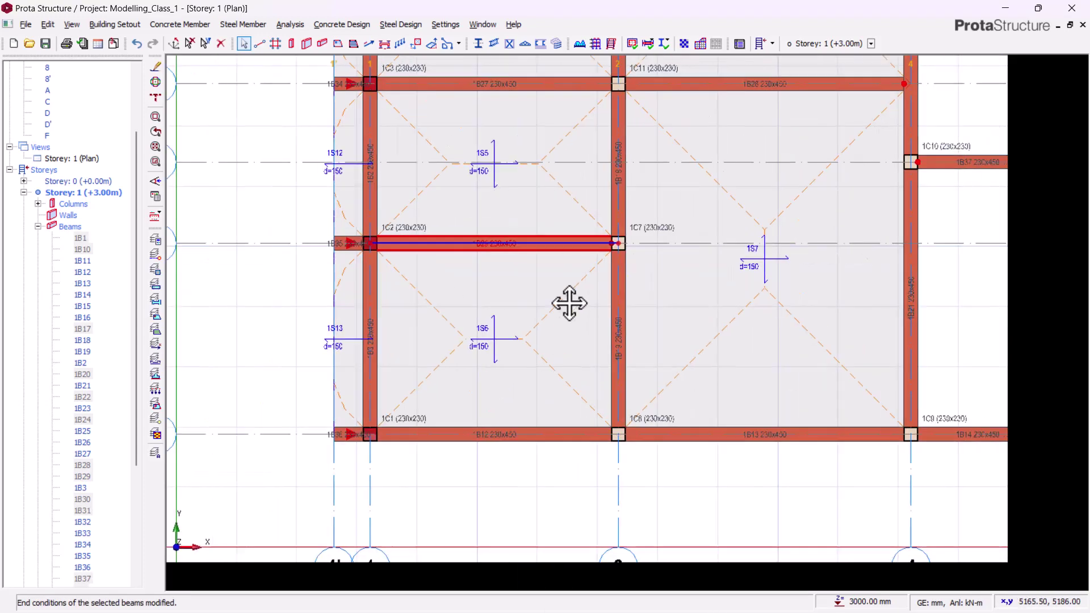
middle_click_drag(567, 297, 222, 305)
middle_click_drag(642, 267, 364, 279)
middle_click_drag(678, 257, 656, 338)
middle_click_drag(770, 372, 750, 326)
scroll(749, 326, "up", 1)
left_click(865, 295)
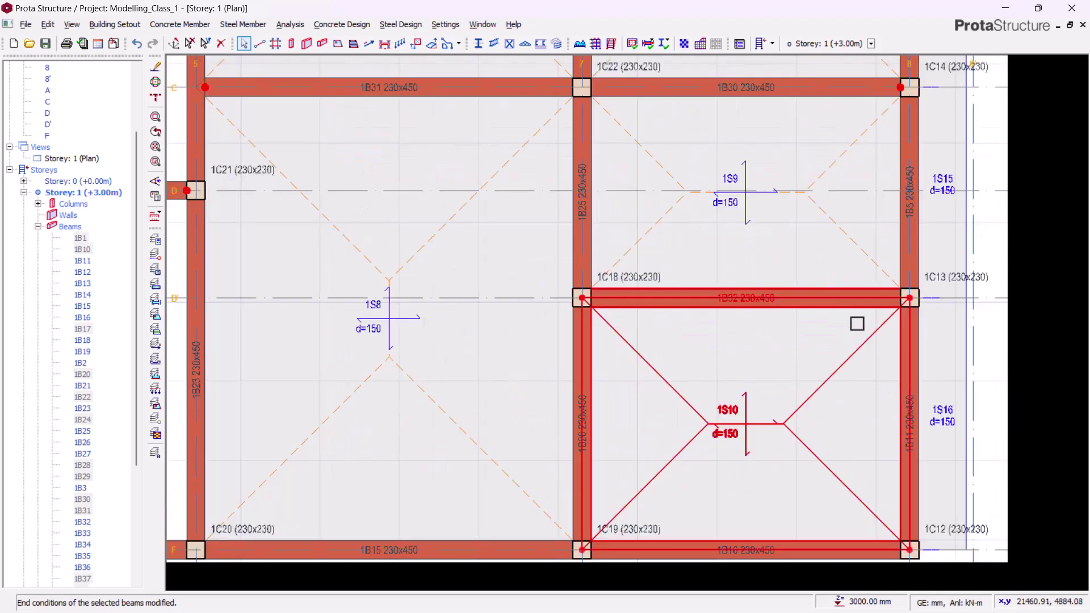
right_click(830, 315)
mouse_move(852, 346)
left_click(721, 376)
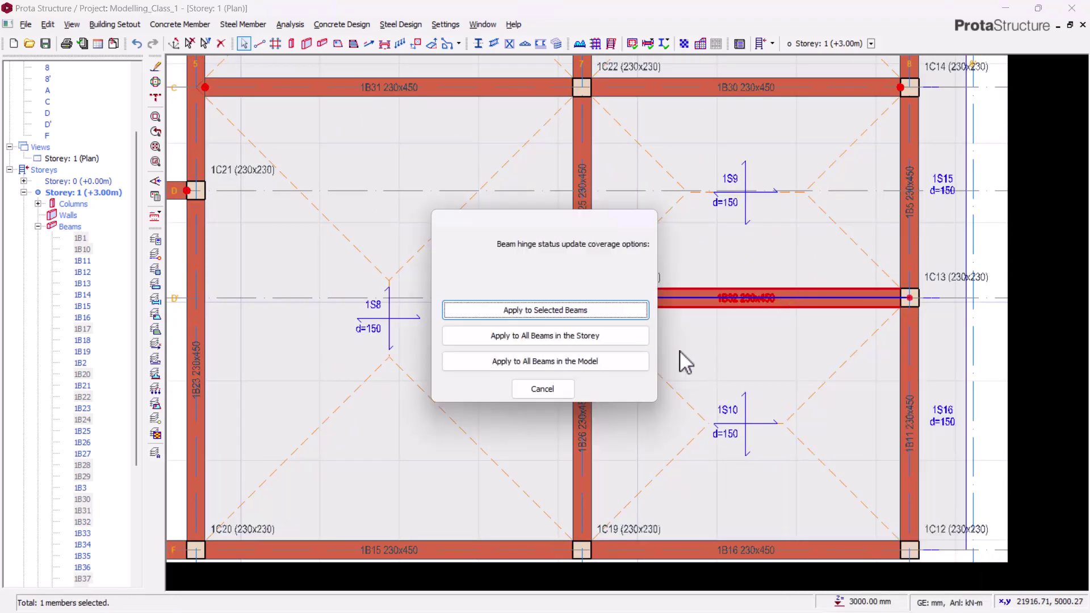
left_click(621, 312)
Step: Assign a hinge at the left end (i) of beam 1B3 at column 1C1, applied to the selected beam only
scroll(734, 216, "down", 1)
middle_click_drag(347, 284, 749, 258)
middle_click_drag(170, 248, 403, 208)
middle_click_drag(732, 373, 251, 373)
middle_click_drag(852, 294, 815, 317)
middle_click_drag(392, 296, 423, 337)
scroll(815, 310, "down", 1)
middle_click_drag(491, 308, 691, 314)
middle_click_drag(444, 219, 622, 224)
middle_click_drag(440, 183, 448, 217)
scroll(427, 508, "up", 3)
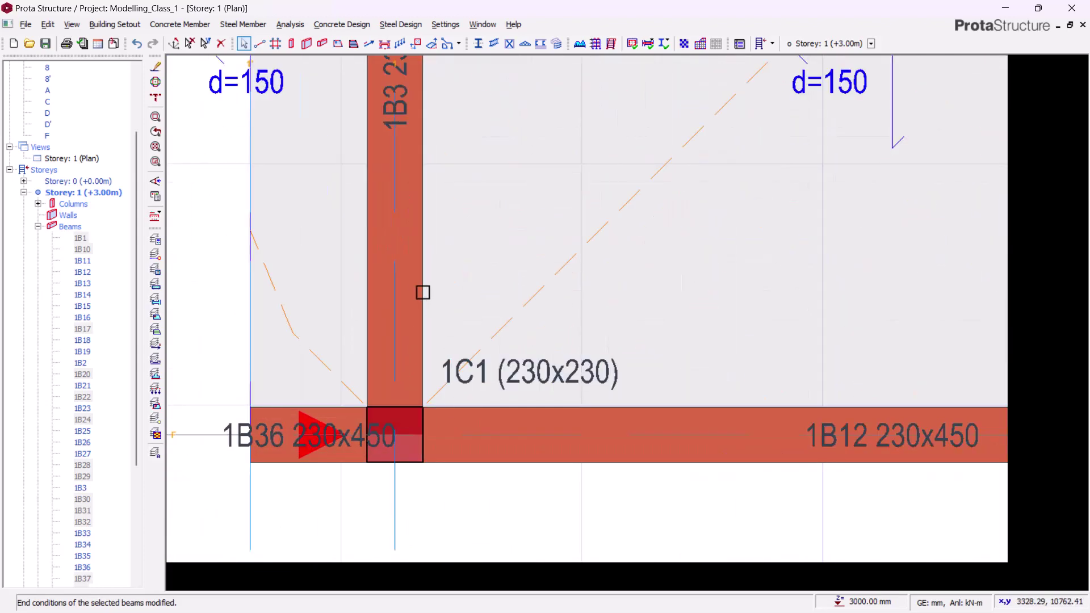
right_click(421, 283)
left_click(530, 330)
left_click(681, 360)
left_click(454, 312)
Step: Assign a hinge at the left end (i) of beam 1B19 at column 1C8, applied to the selected beam only
scroll(435, 321, "down", 1)
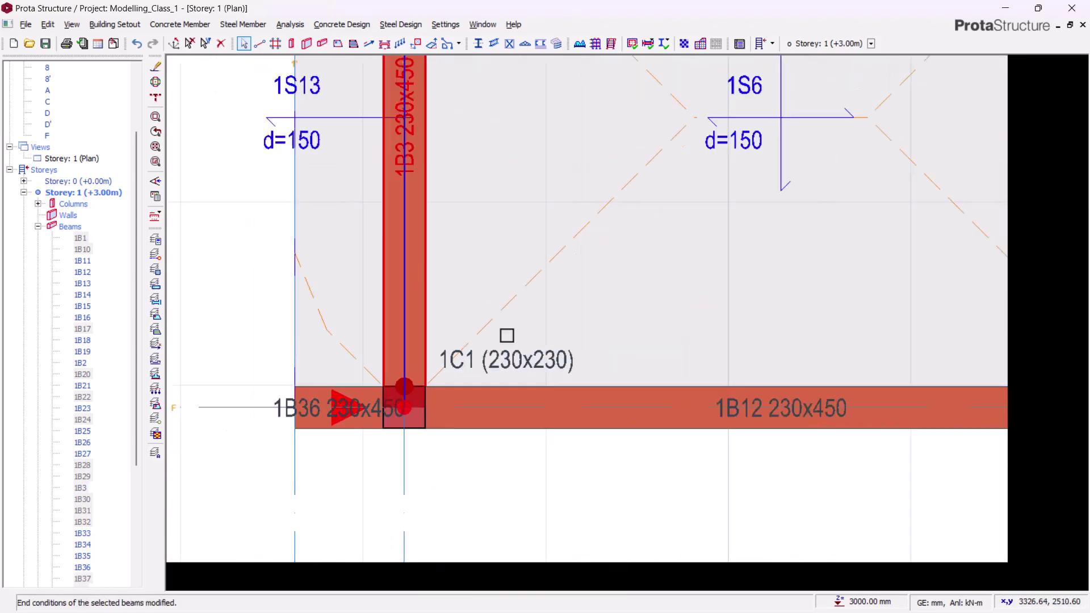
scroll(696, 331, "down", 5)
scroll(587, 253, "up", 3)
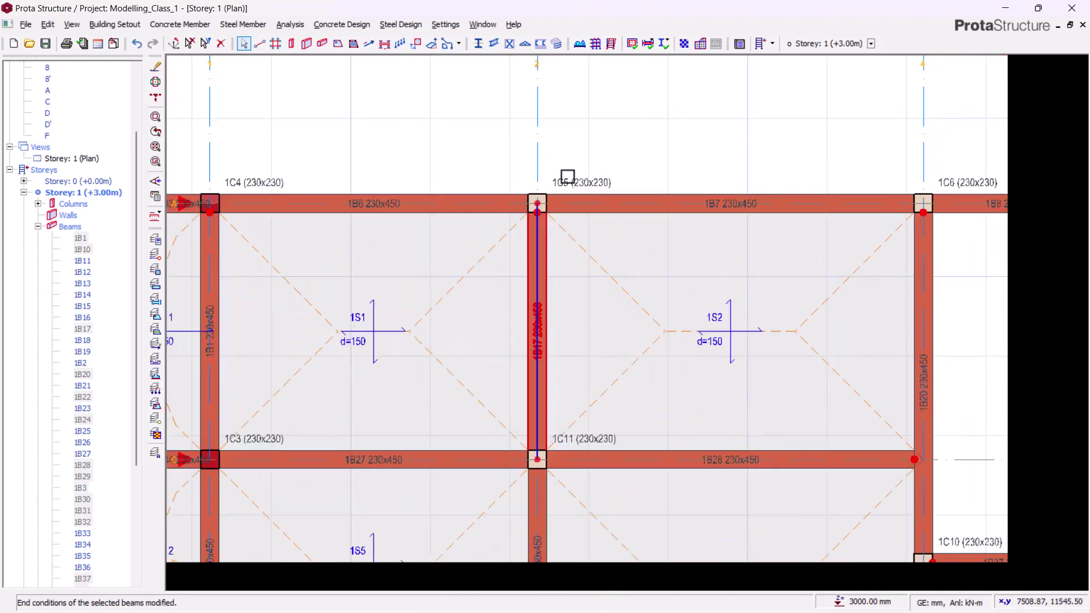
middle_click_drag(552, 254, 574, 79)
scroll(555, 395, "up", 1)
left_click(529, 255)
right_click(583, 213)
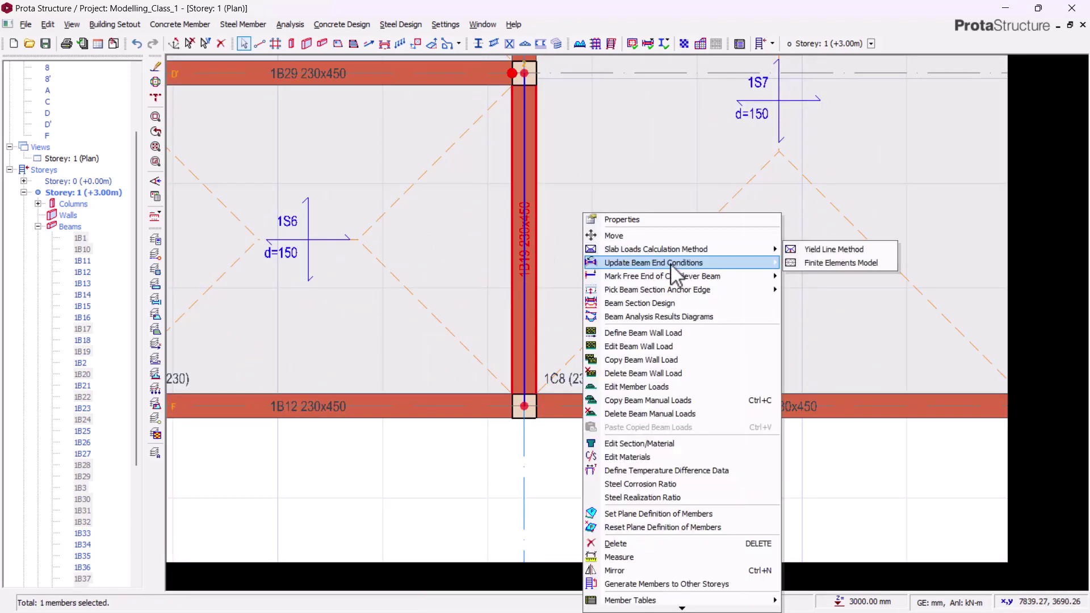
mouse_move(774, 263)
left_click(816, 290)
left_click(554, 313)
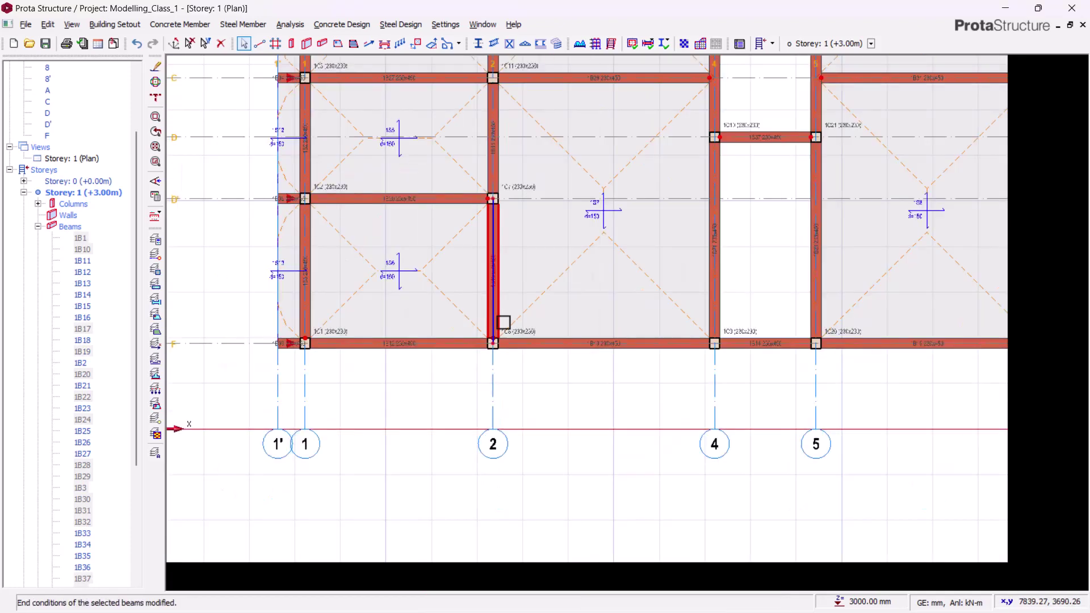
Step: Assign a hinge at the left end (i) of beam 1B21 at column 1C9, applied to the selected beam only
middle_click_drag(733, 239, 559, 287)
left_click(542, 273)
right_click(587, 231)
mouse_move(643, 280)
left_click(818, 309)
left_click(567, 317)
Step: Assign a hinge at the left end (i) of beam 1B23 at column 1C20, applied to the selected beam only
middle_click_drag(640, 269, 537, 298)
left_click(537, 294)
right_click(489, 250)
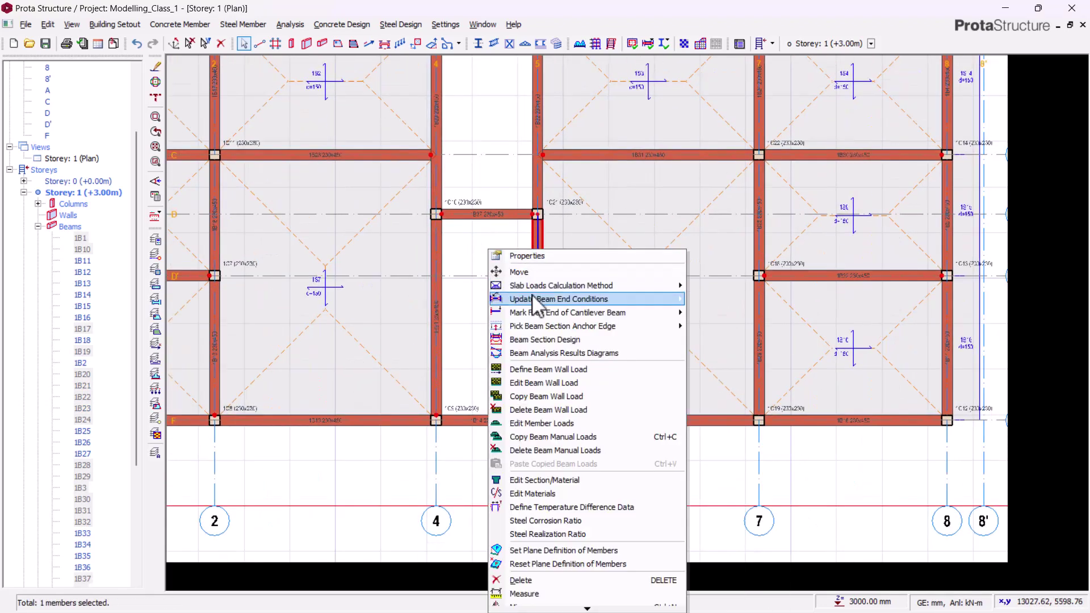
mouse_move(534, 297)
left_click(698, 325)
left_click(562, 316)
Step: Assign a hinge at the left end (i) of beam 1B26 at column 1C19, applied to the selected beam only
middle_click_drag(723, 297, 506, 292)
scroll(648, 357, "up", 3)
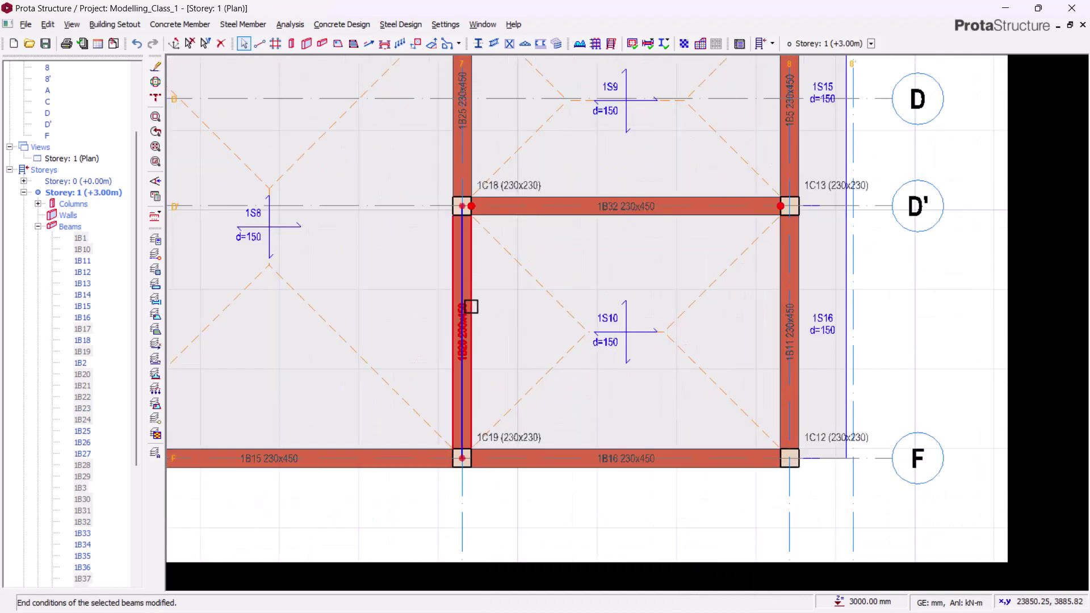
left_click(472, 306)
right_click(467, 281)
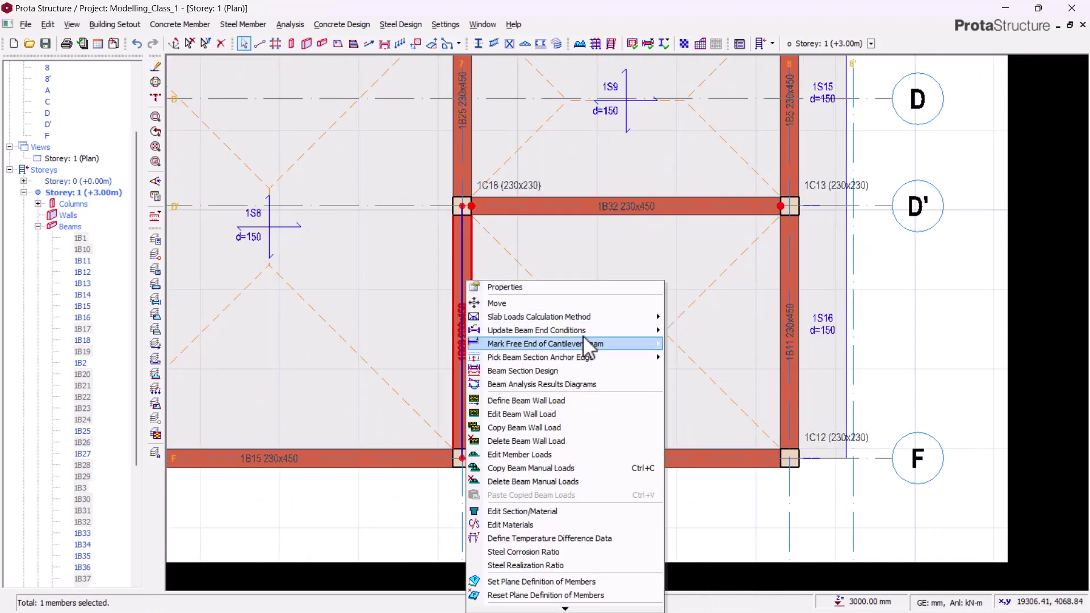
mouse_move(584, 331)
left_click(691, 358)
left_click(559, 313)
Step: Assign a hinge at the left end (i) of beam 1B11 at column 1C12, applied to the selected beam only
middle_click_drag(289, 405, 548, 367)
middle_click_drag(900, 355, 512, 354)
left_click(669, 353)
right_click(857, 316)
mouse_move(899, 54)
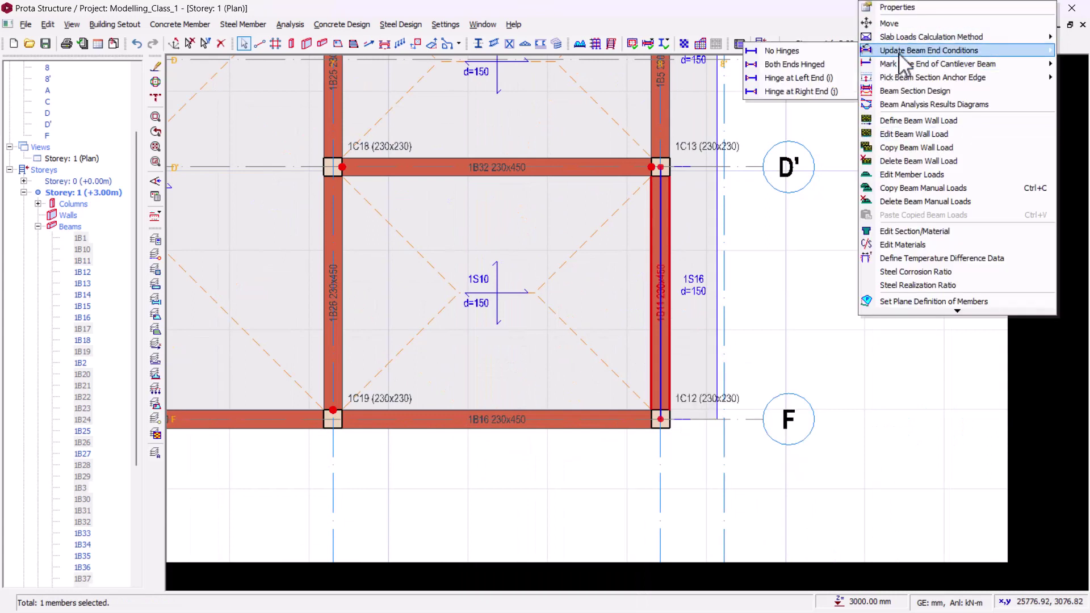
left_click(763, 79)
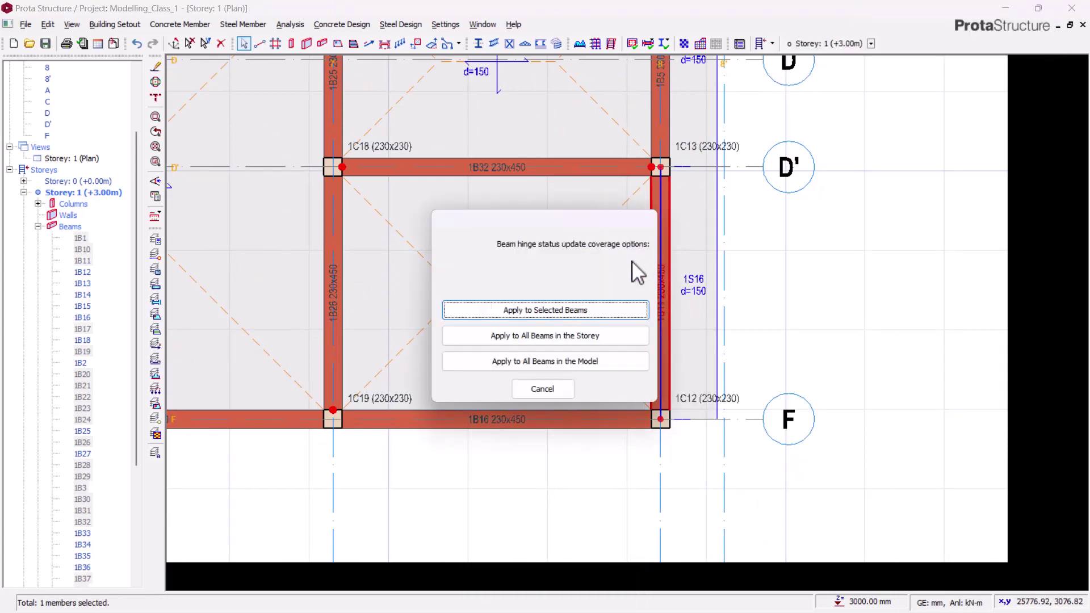
left_click(572, 307)
Step: Assign a hinge at the right end (j) of beam 1B16 at column 1C12, applied to the selected beam only
left_click(578, 418)
right_click(863, 354)
mouse_move(930, 49)
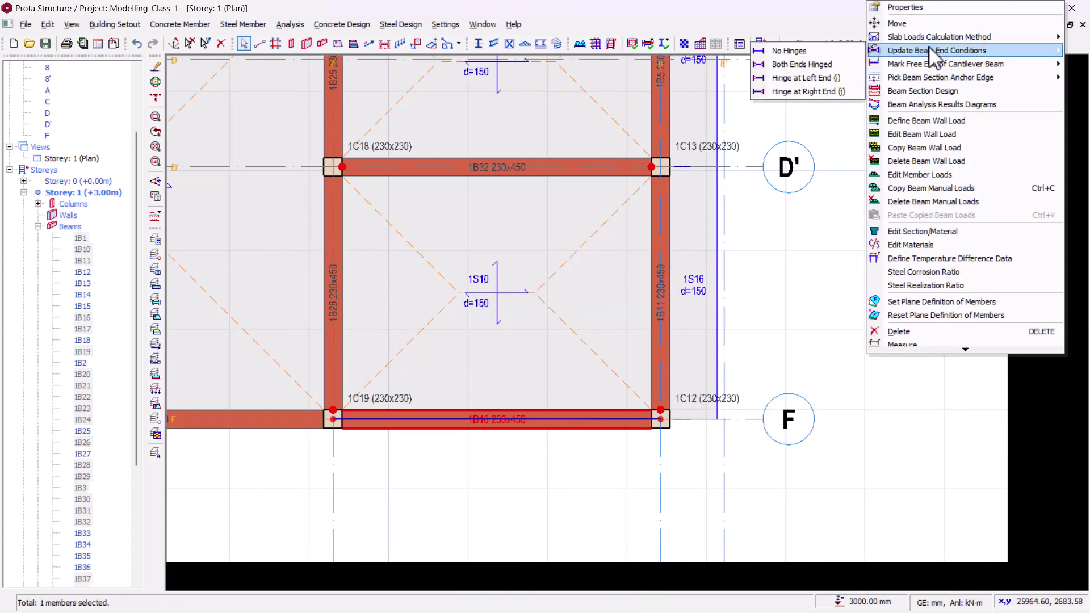
left_click(784, 91)
left_click(547, 309)
Step: Examine the Storey 1 beam end hinges along axis F from column 1C12 back to axis 1
scroll(450, 348, "down", 2)
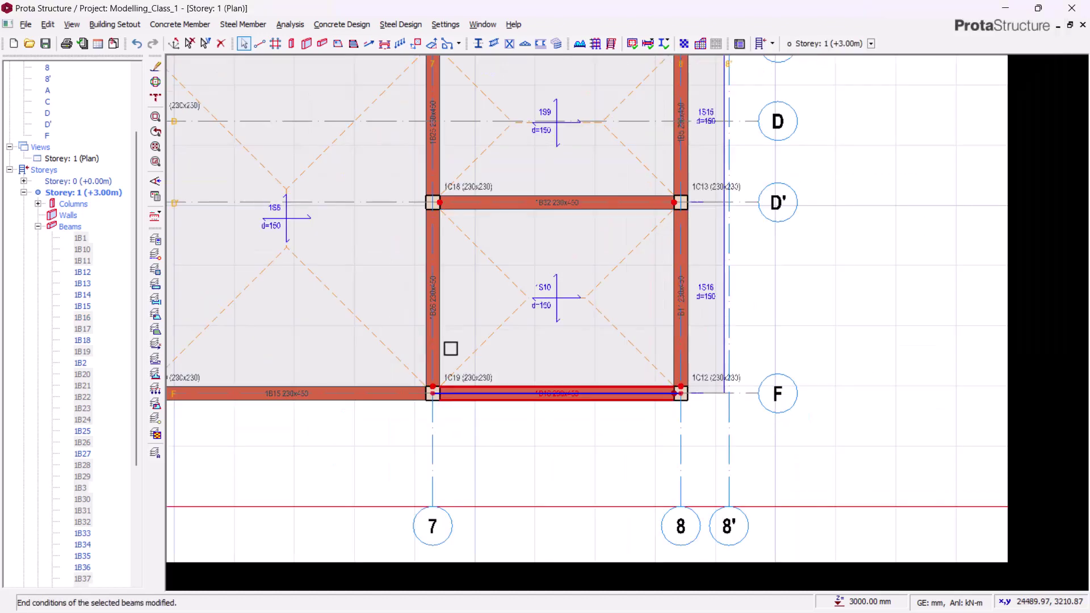
middle_click_drag(450, 348, 670, 403)
scroll(705, 438, "up", 1)
middle_click_drag(787, 452, 723, 460)
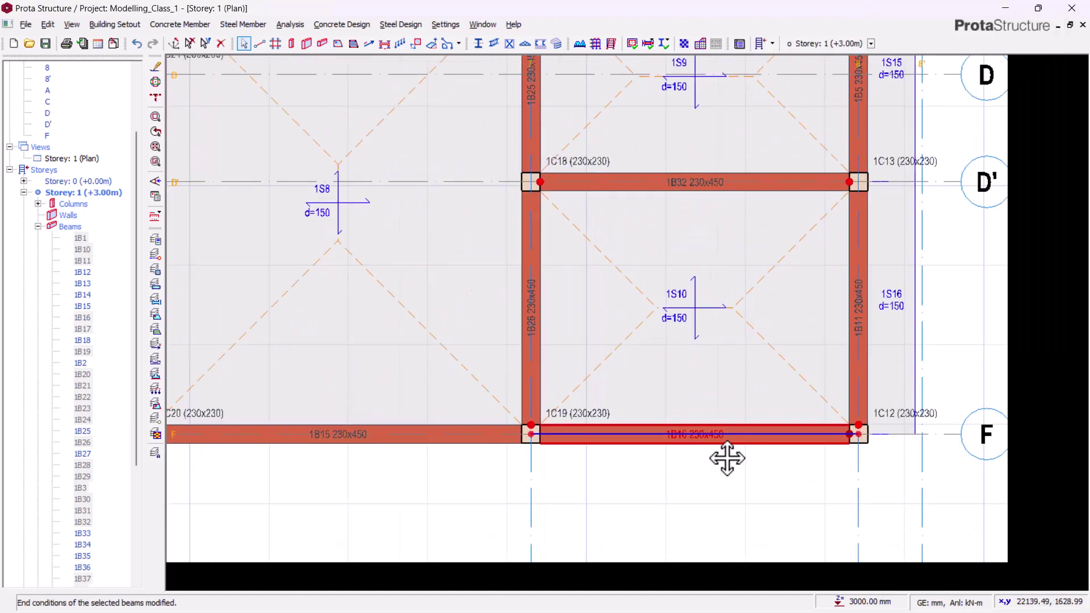
middle_click_drag(499, 443, 660, 437)
middle_click_drag(428, 442, 579, 443)
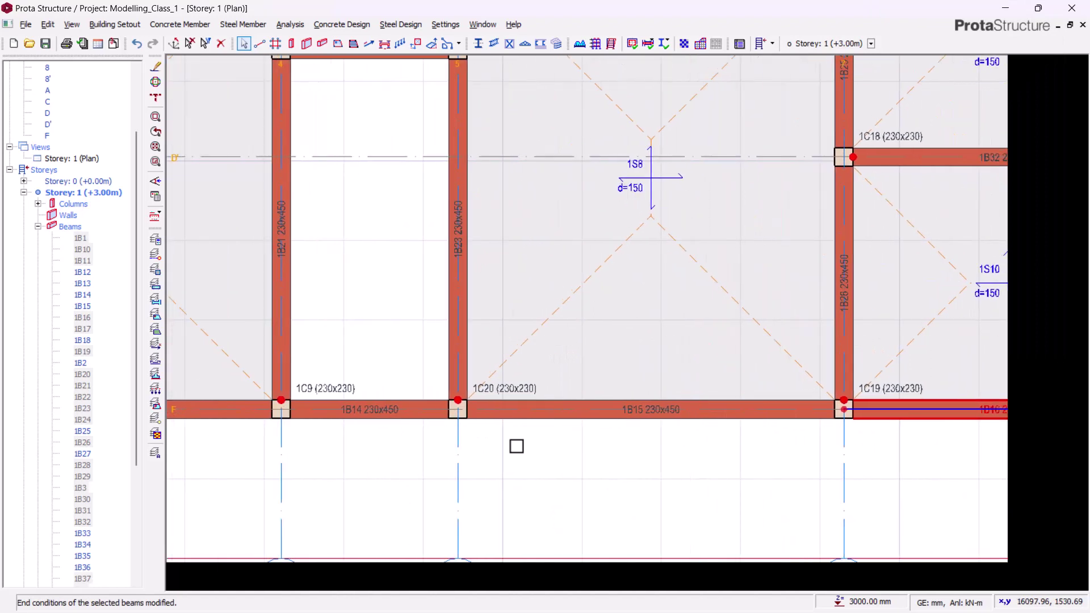
middle_click_drag(481, 449, 562, 442)
middle_click_drag(437, 441, 519, 437)
scroll(562, 449, "down", 3)
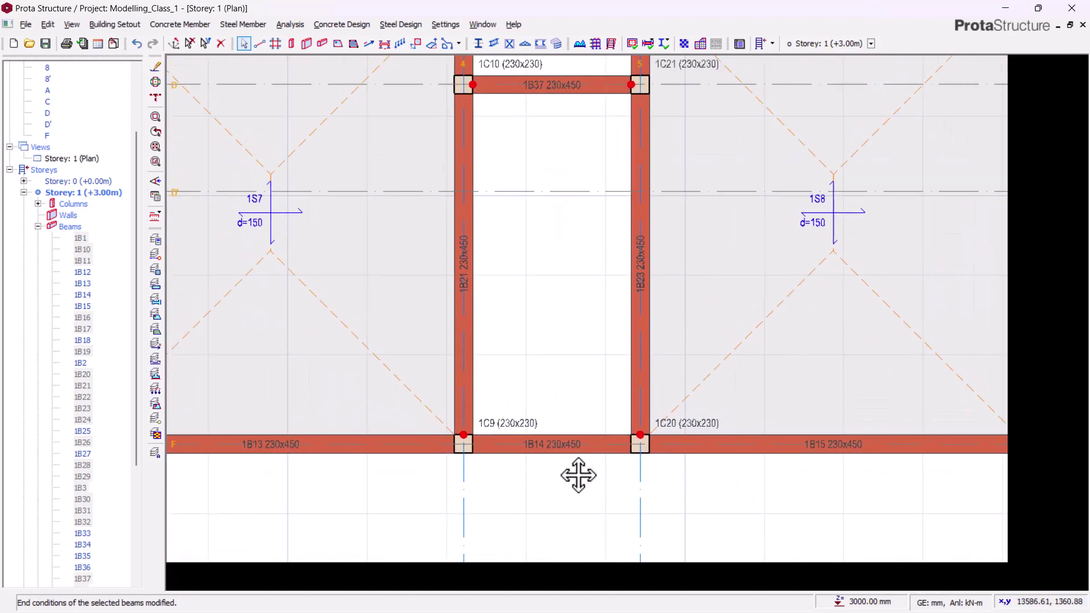
scroll(567, 297, "down", 2)
middle_click_drag(381, 328, 445, 305)
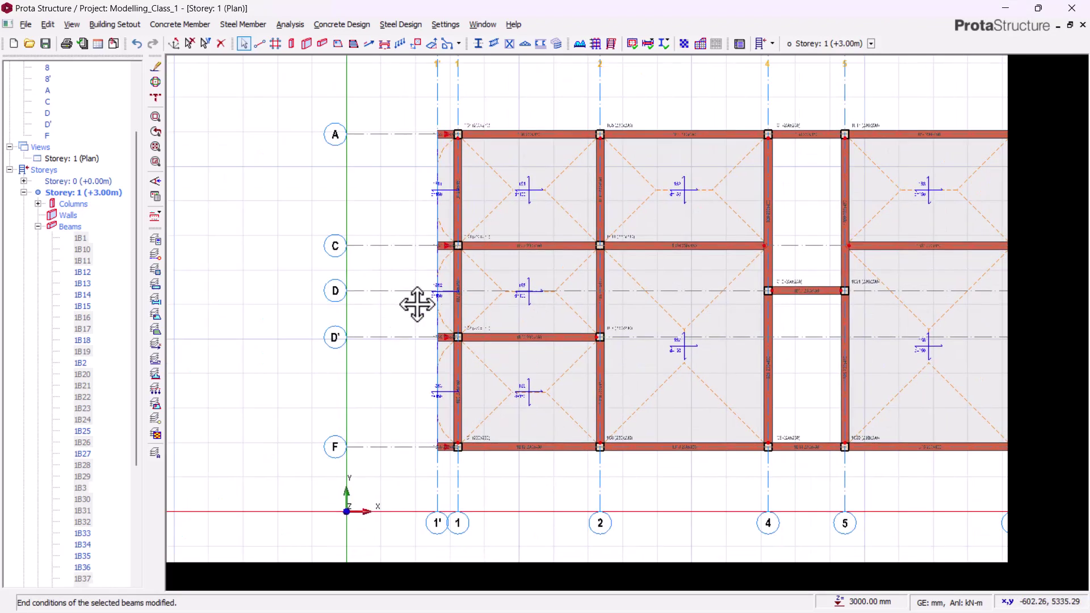
Step: Switch from the Storey 1 plan to the Storey 2 plan and focus on column 2C23
double_click(72, 193)
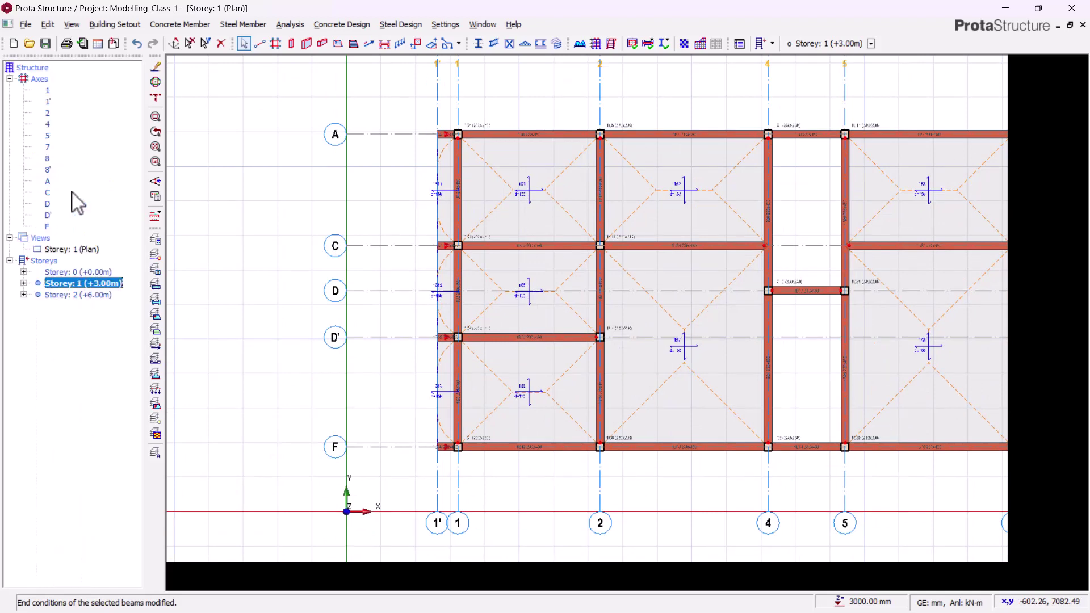
double_click(66, 297)
middle_click_drag(392, 164, 329, 203)
scroll(372, 162, "up", 3)
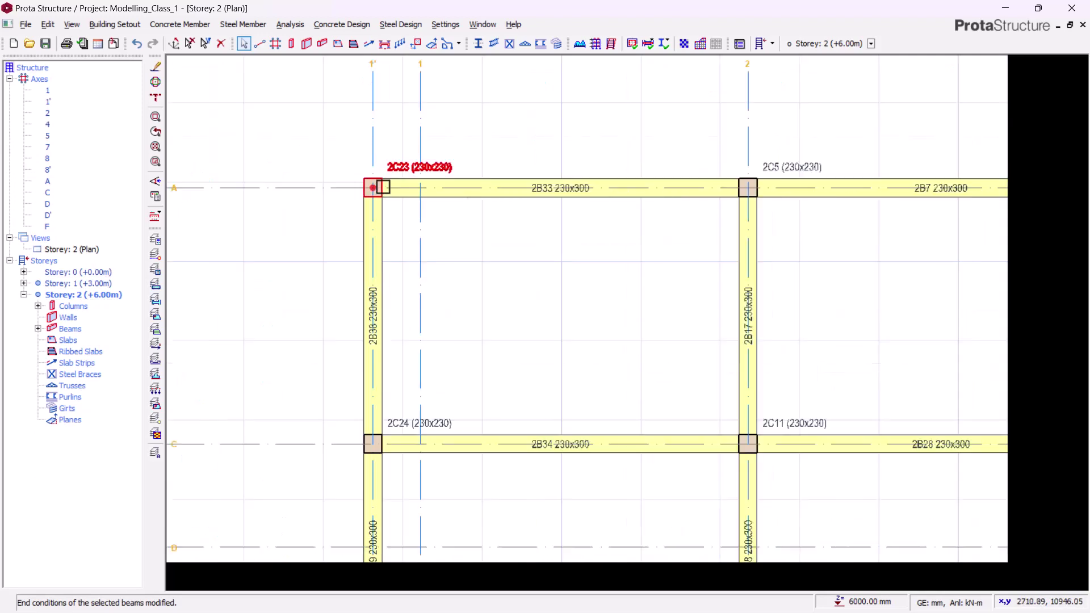
scroll(372, 212, "up", 2)
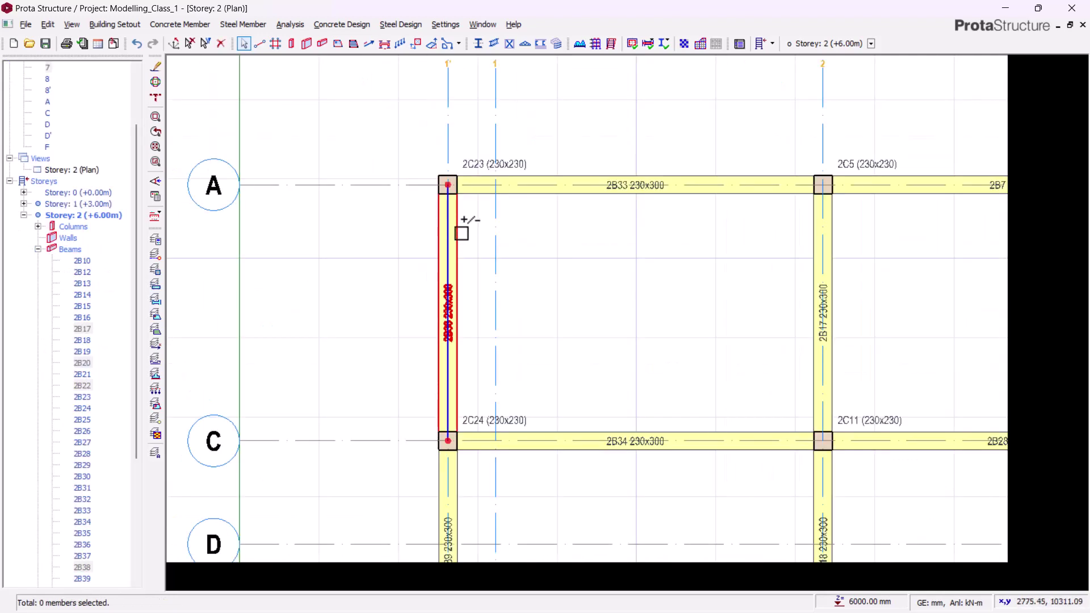
Step: Assign a hinge at the right end (j) of beams 2B38, 2B17, 2B20, 2B22 and 2B24 where they meet axis A
left_click(461, 233)
scroll(620, 321, "down", 1)
middle_click_drag(620, 321, 464, 335)
left_click(534, 272)
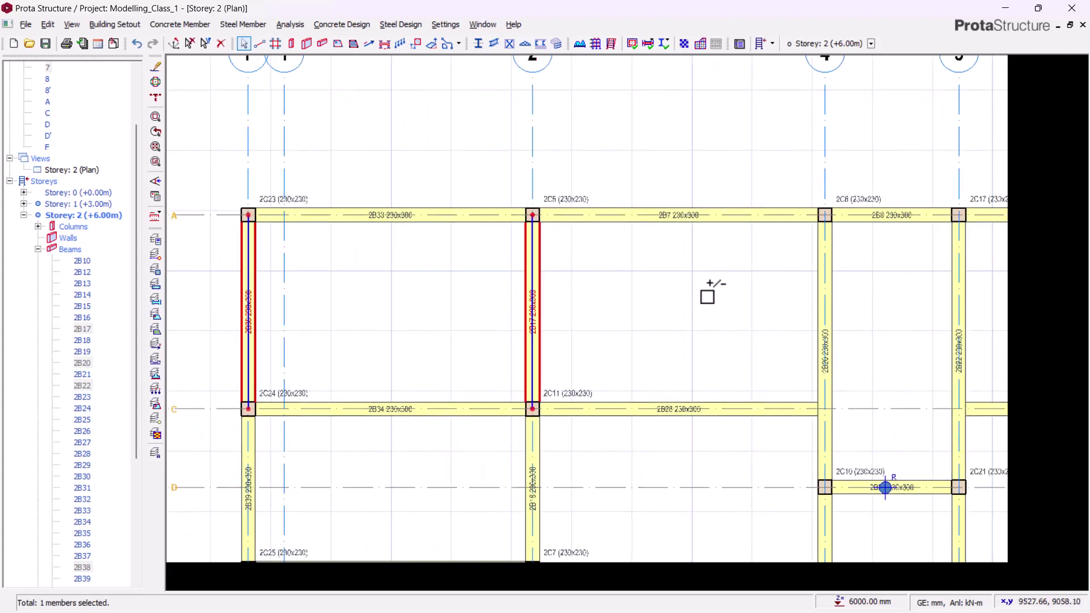
middle_click_drag(705, 294, 530, 282)
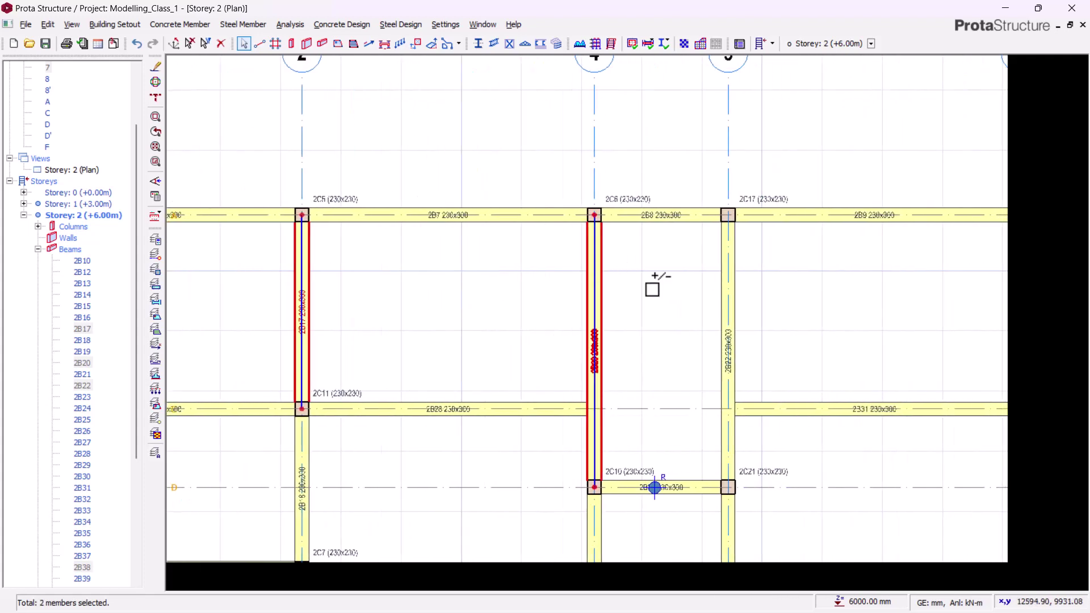
middle_click_drag(768, 299, 587, 301)
left_click(553, 280)
middle_click_drag(731, 302, 560, 302)
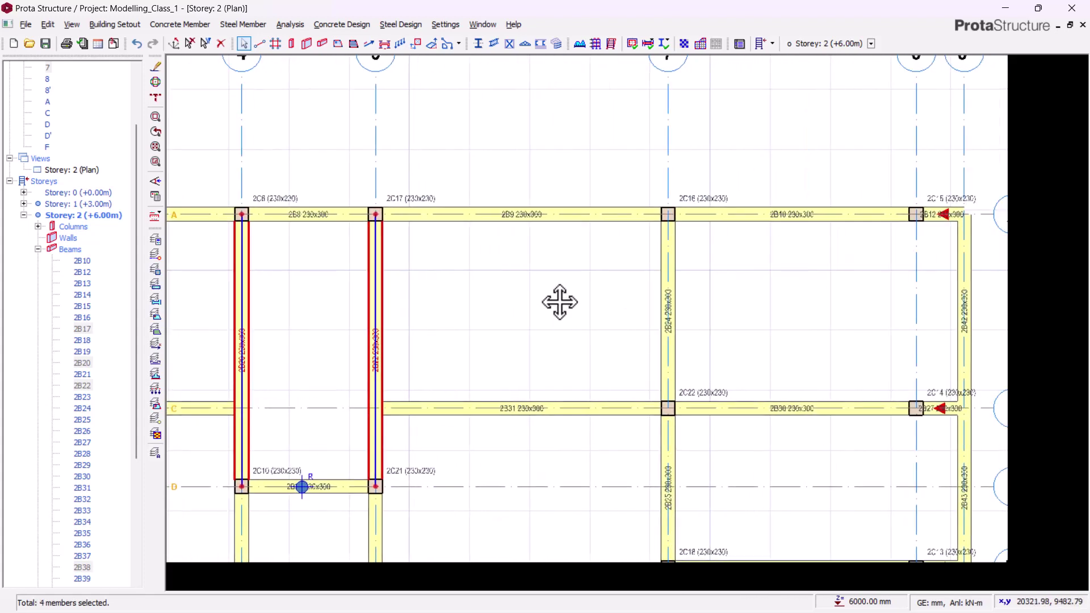
left_click(676, 289)
middle_click_drag(833, 309, 582, 316)
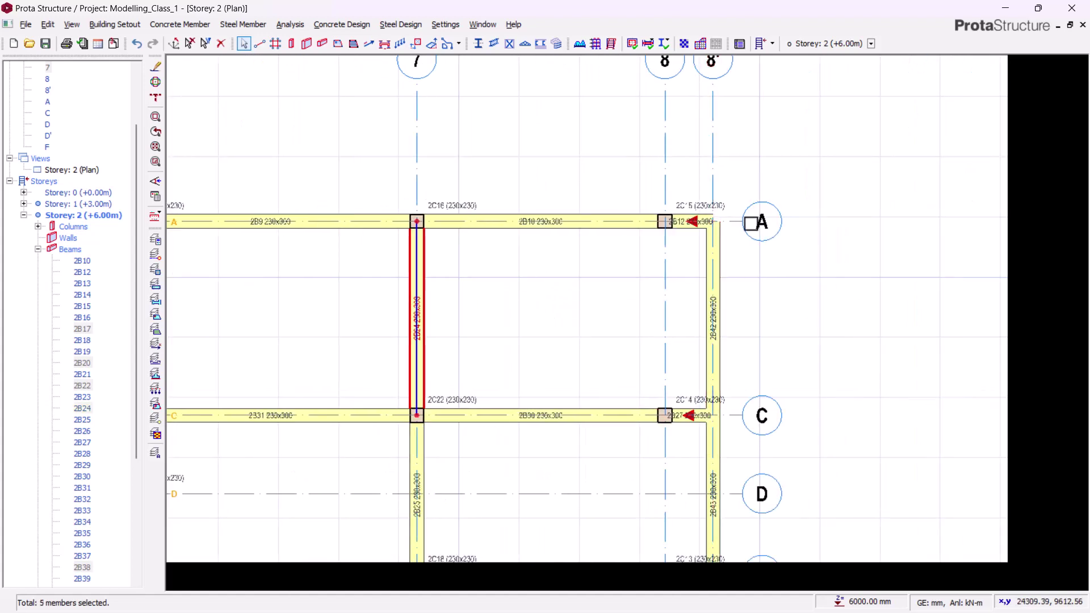
scroll(691, 256, "up", 2)
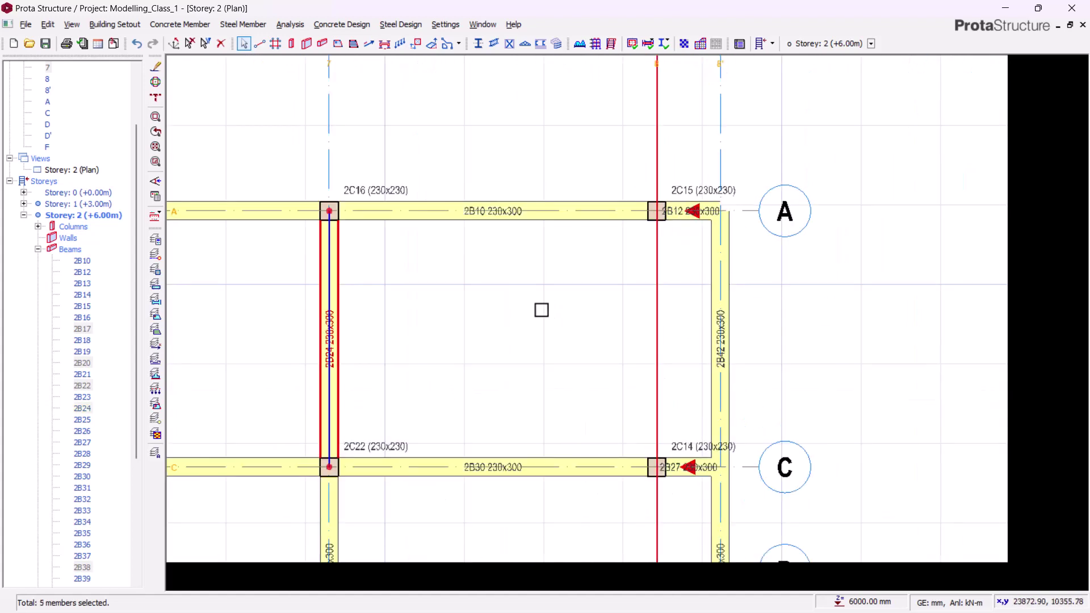
middle_click_drag(327, 239, 542, 273)
middle_click_drag(468, 355, 684, 279)
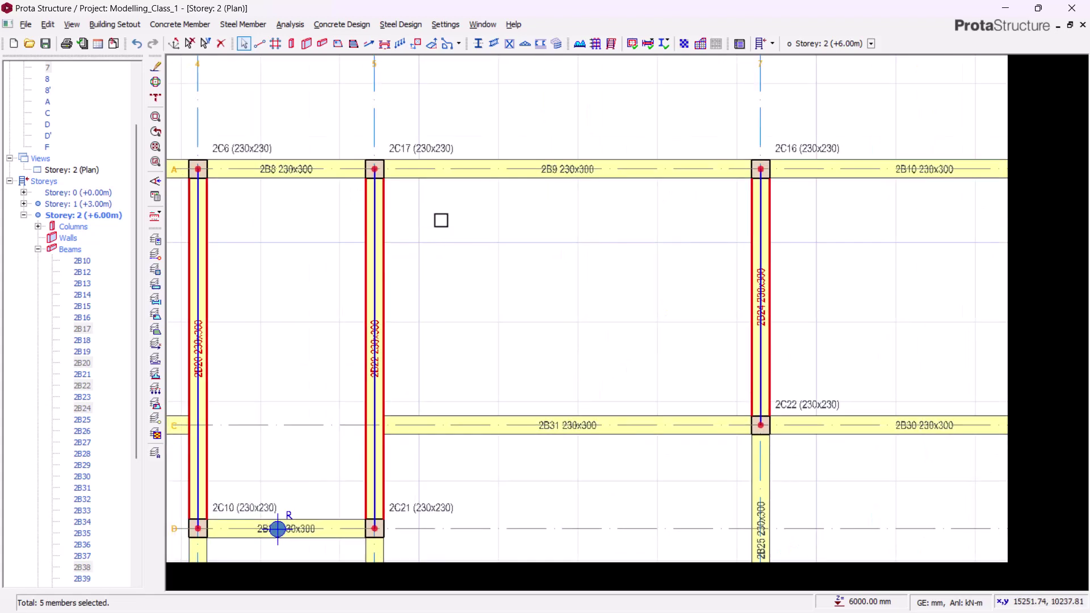
right_click(441, 220)
mouse_move(584, 257)
left_click(690, 297)
Step: Hinge both ends of beam 2B35 on axis D' and beam 2B37 on axis D
scroll(613, 199, "down", 1)
middle_click_drag(318, 454, 523, 351)
scroll(522, 350, "down", 2)
middle_click_drag(265, 368, 434, 329)
scroll(406, 354, "up", 2)
left_click(440, 364)
middle_click_drag(603, 353, 390, 349)
left_click(628, 290, "ctrl")
middle_click_drag(701, 326, 730, 339)
scroll(521, 300, "down", 2)
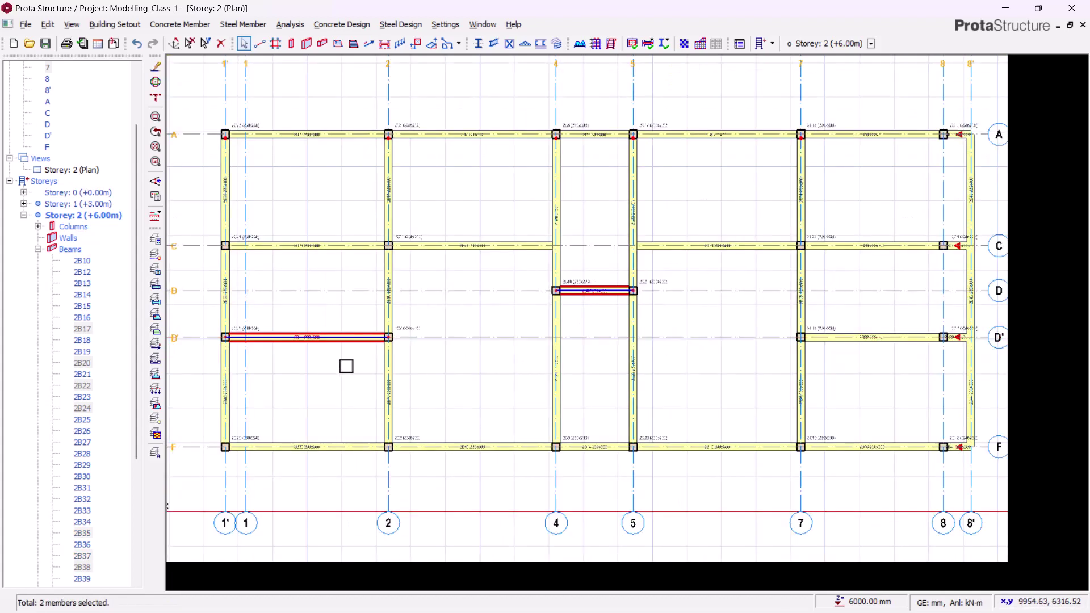
right_click(469, 308)
mouse_move(586, 29)
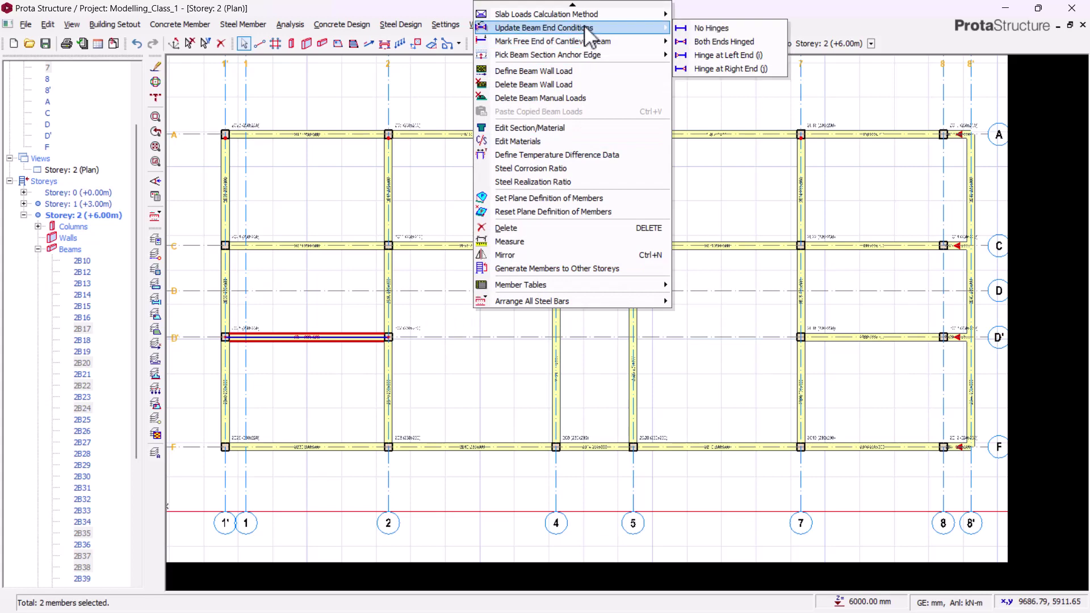
left_click(717, 41)
Step: Assign a left-end (i) hinge to beams 2B33, 2B34, 2B31, 2B32, 2B36, 2B40, 2B21, 2B23 and 2B26, applied to the selected beams only
scroll(394, 332, "up", 3)
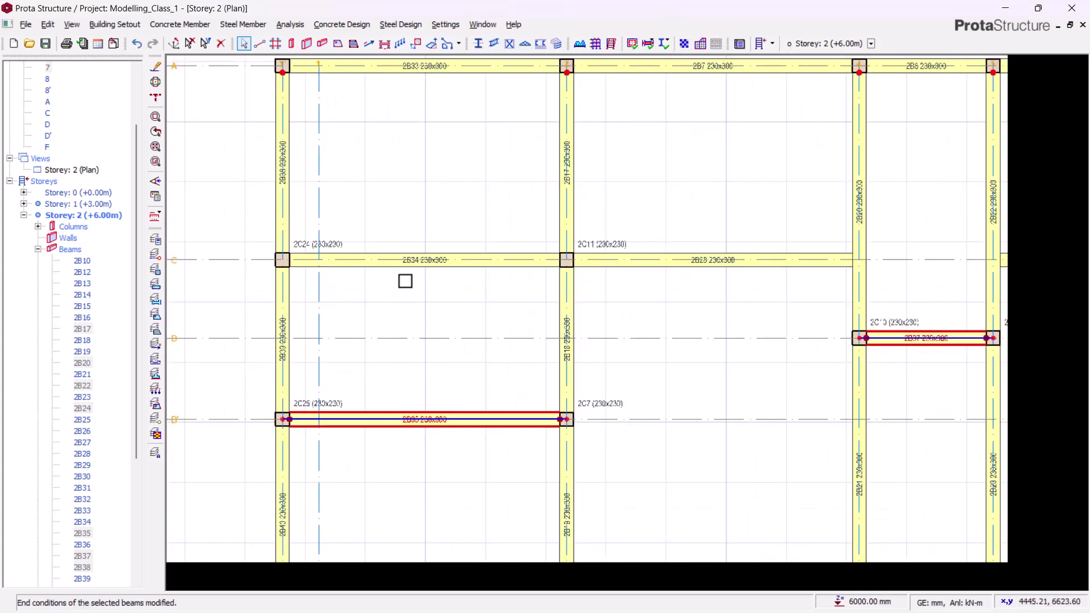
left_click(375, 323)
middle_click_drag(386, 187, 386, 238)
scroll(335, 172, "up", 3)
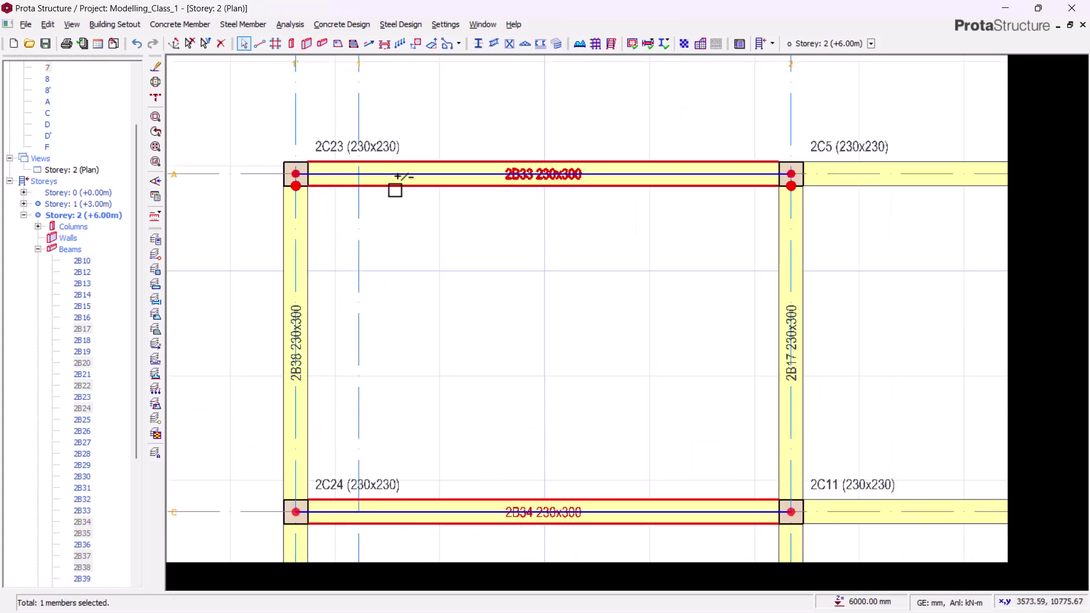
left_click(375, 194, "ctrl")
scroll(363, 205, "down", 3)
middle_click_drag(726, 331, 204, 234)
scroll(545, 281, "down", 3)
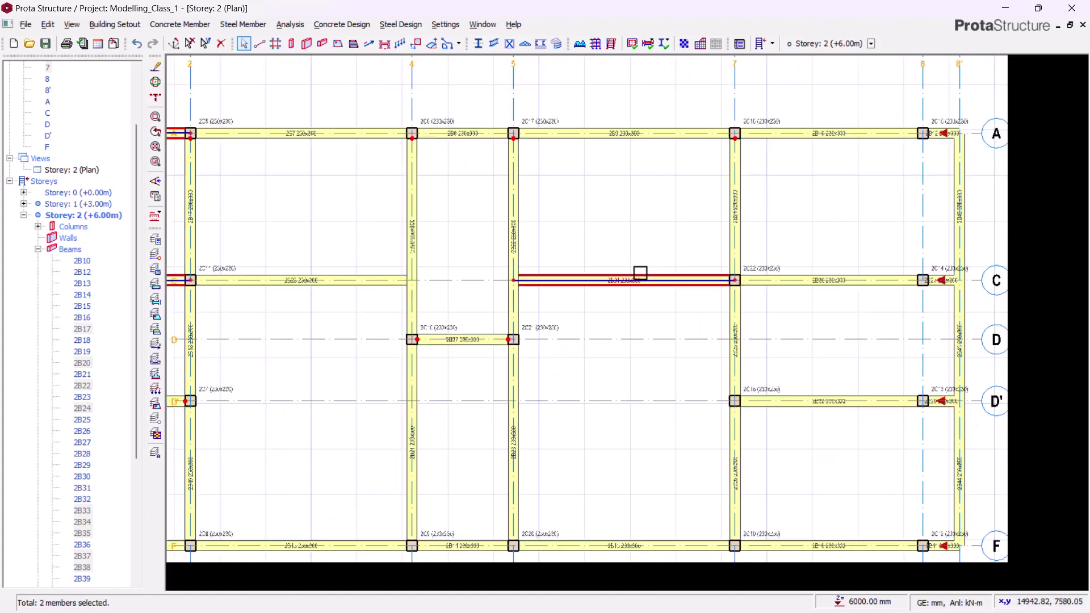
scroll(545, 346, "down", 1)
scroll(514, 419, "up", 4)
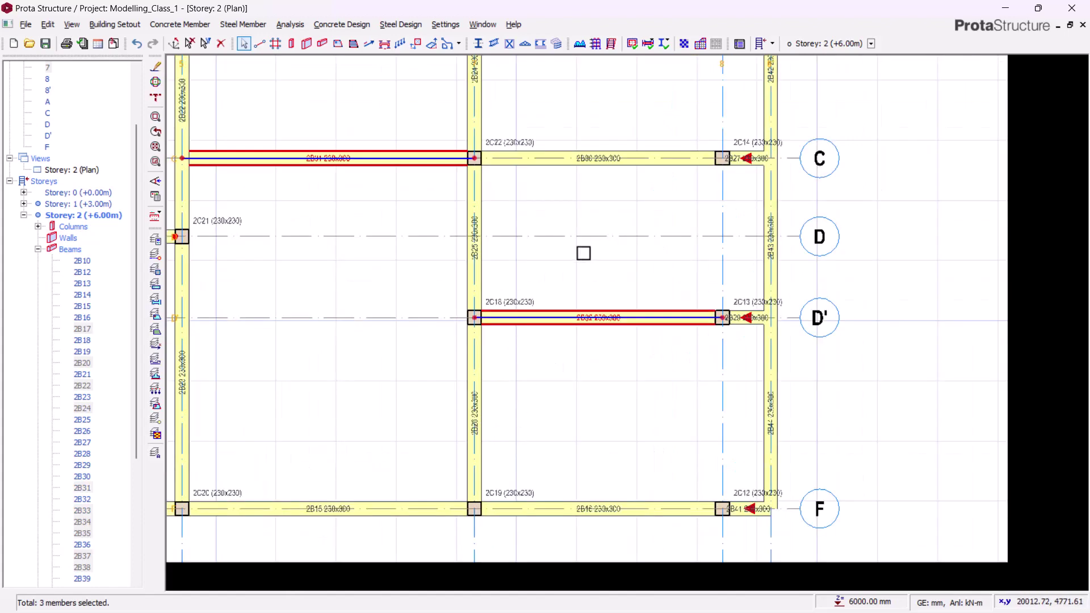
scroll(587, 259, "down", 2)
middle_click_drag(189, 432, 232, 413)
scroll(290, 362, "up", 3)
left_click(290, 359, "ctrl")
scroll(307, 413, "down", 1)
scroll(252, 357, "up", 2)
left_click(277, 339, "ctrl")
scroll(278, 339, "down", 3)
scroll(232, 414, "up", 1)
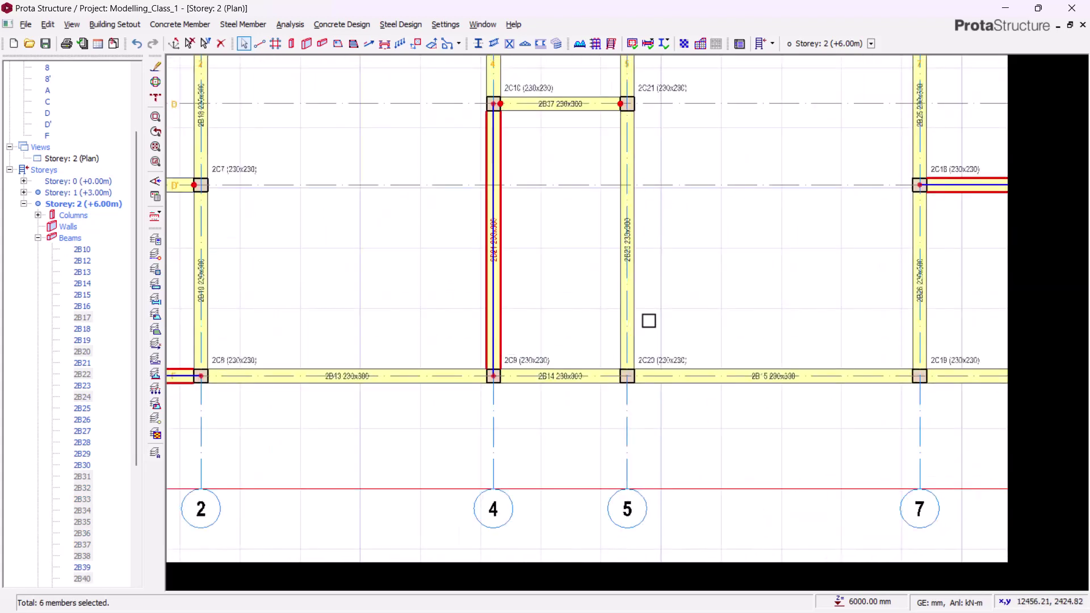
middle_click_drag(606, 367, 207, 391)
left_click(527, 349, "ctrl")
scroll(627, 352, "down", 3)
middle_click_drag(406, 296, 450, 304)
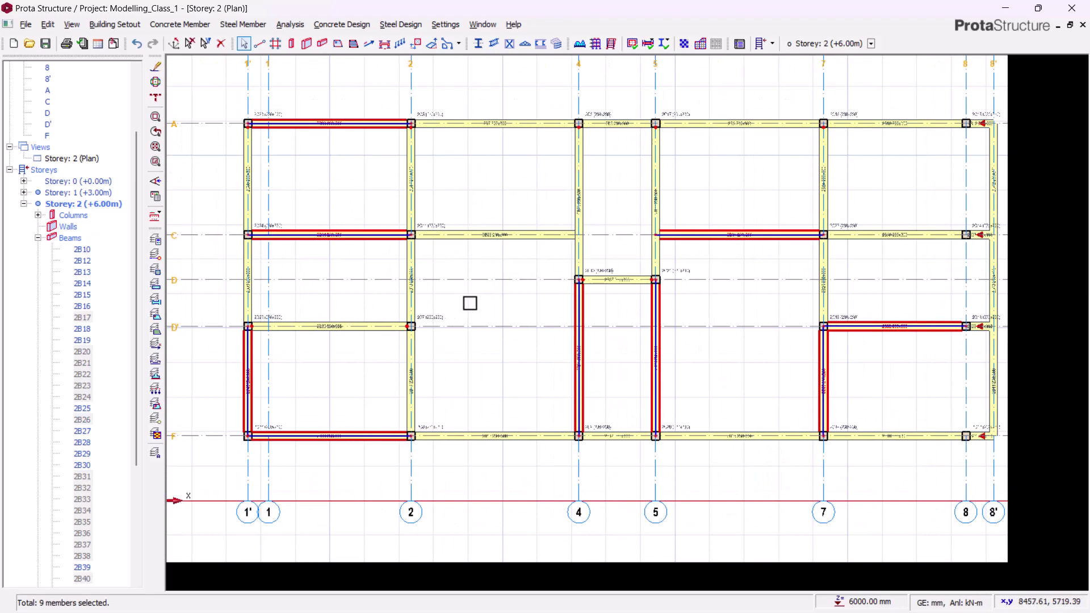
scroll(708, 248, "up", 1)
scroll(708, 249, "down", 1)
right_click(493, 183)
mouse_move(549, 227)
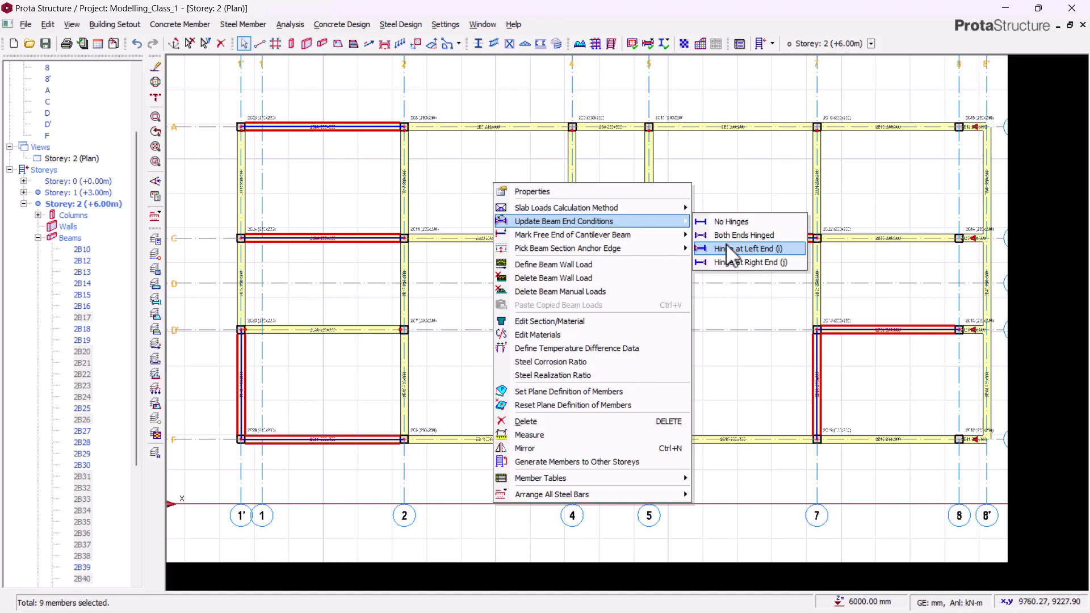
left_click(750, 262)
left_click(584, 312)
key("Escape")
Step: Assign a hinge at the right end (j) of beam 2B28 on axis C, applied to the selected beam only
scroll(219, 123, "up", 3)
middle_click_drag(293, 206, 299, 148)
middle_click_drag(429, 139, 382, 190)
middle_click_drag(858, 192, 603, 167)
left_click(666, 361)
right_click(608, 276)
mouse_move(693, 322)
left_click(834, 366)
left_click(585, 311)
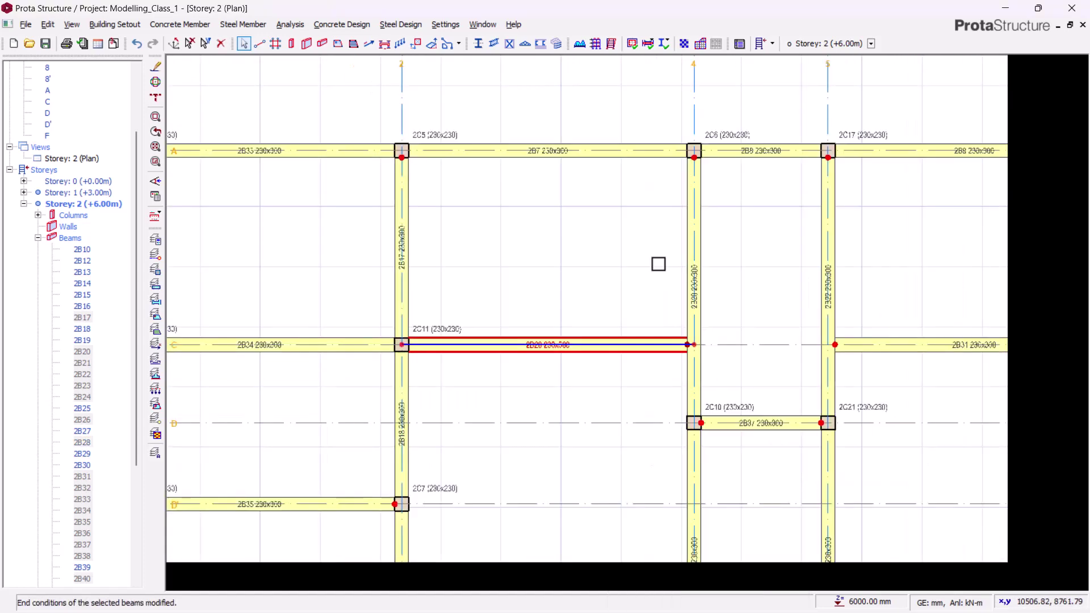
Step: Inspect the Storey 2 beam end connections between axes 4 and 8 for missing hinges
scroll(365, 241, "up", 2)
middle_click_drag(682, 393, 491, 392)
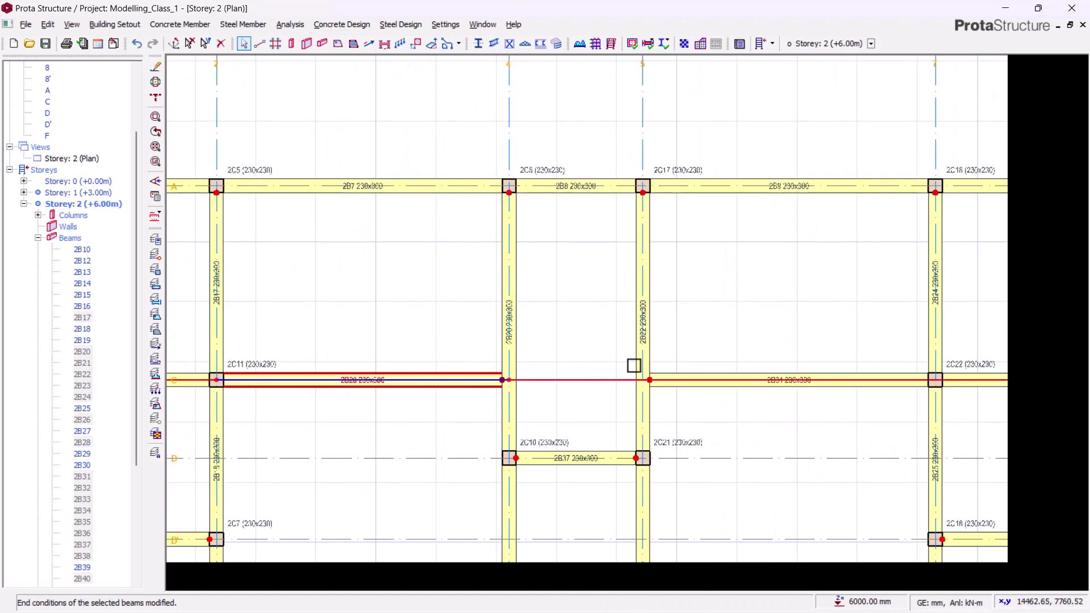
middle_click_drag(857, 291, 478, 255)
middle_click_drag(706, 310, 586, 310)
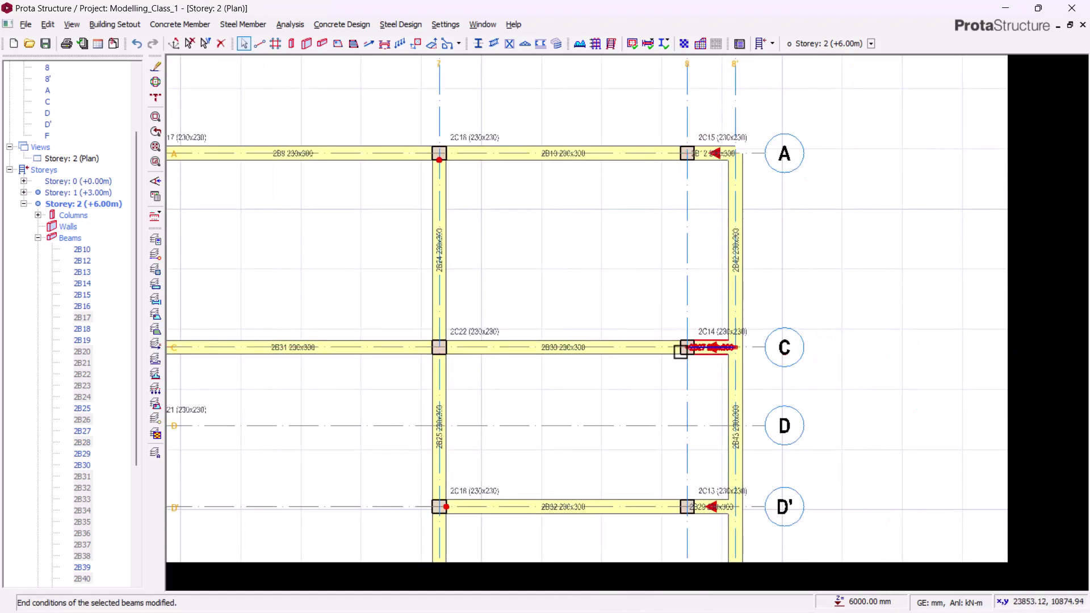
middle_click_drag(588, 490, 732, 312)
middle_click_drag(606, 327, 561, 219)
middle_click_drag(704, 419, 724, 402)
scroll(563, 398, "up", 3)
Step: Assign a hinge at the left end (i) of beam 2B19 at column 2C8, applied to the selected beam only
middle_click_drag(567, 391, 754, 378)
scroll(632, 389, "down", 3)
middle_click_drag(499, 367, 741, 379)
right_click(585, 262)
mouse_move(650, 313)
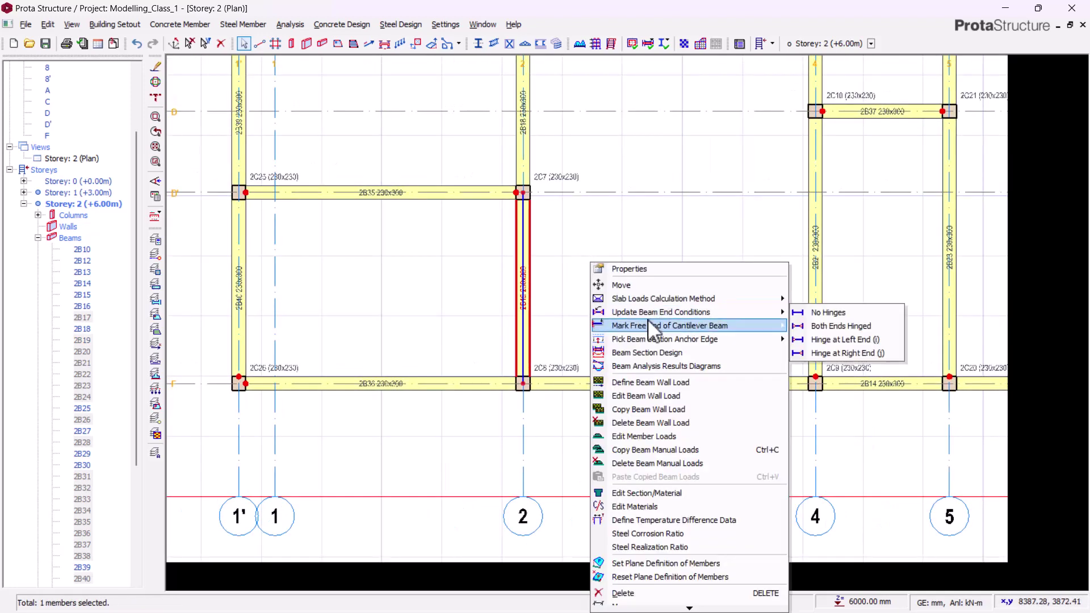
left_click(842, 340)
left_click(553, 312)
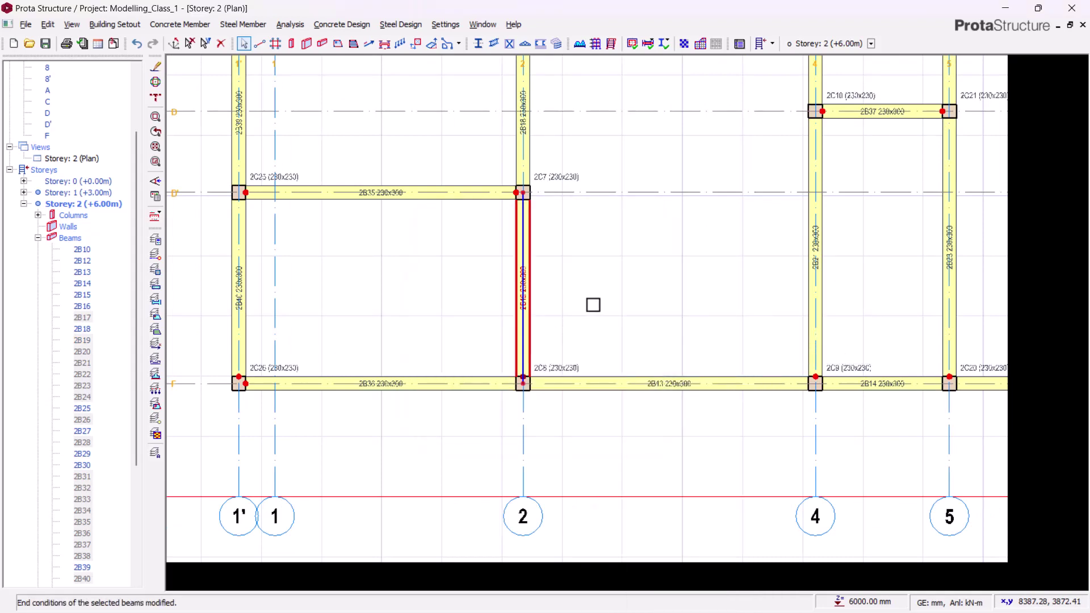
Step: Review the hinge markers on all Storey 2 beams across the whole plan, with no member selected
scroll(691, 349, "down", 2)
middle_click_drag(440, 292, 520, 380)
middle_click_drag(637, 310, 599, 382)
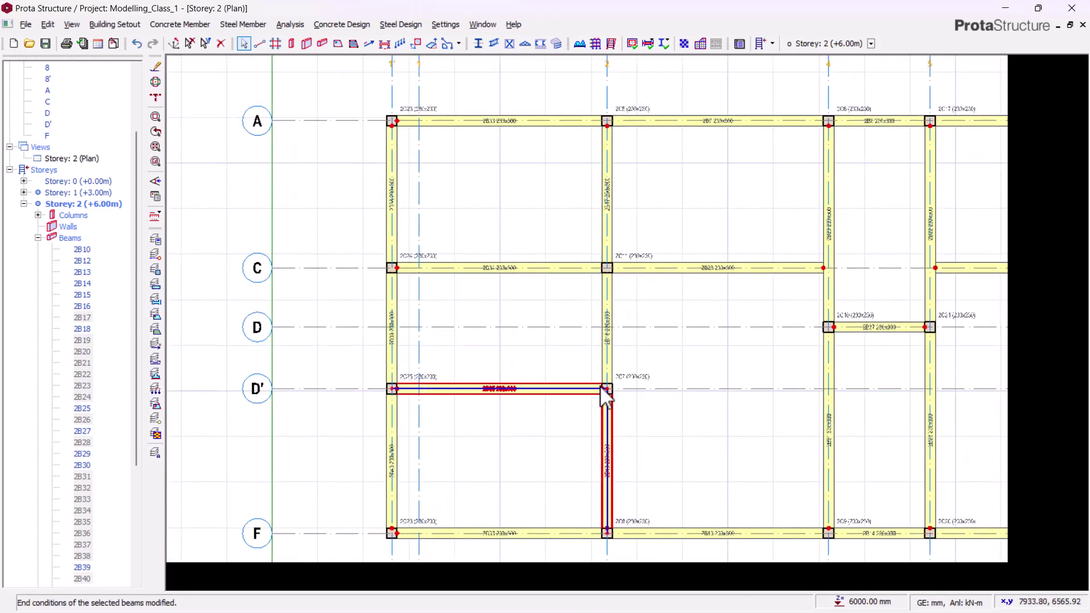
middle_click_drag(604, 284, 456, 255)
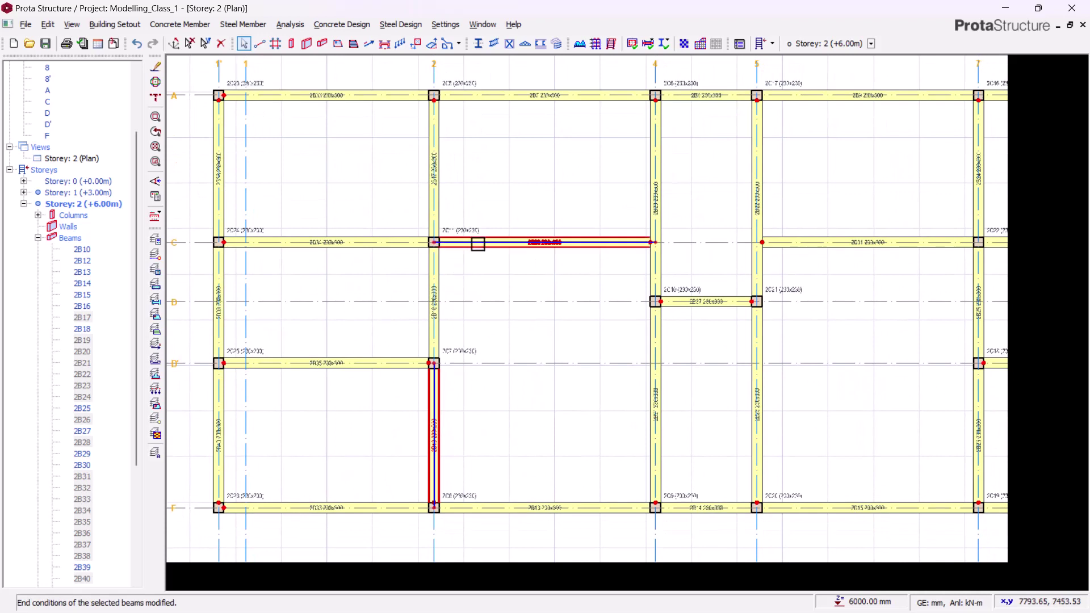
scroll(601, 214, "down", 1)
middle_click_drag(735, 228, 665, 237)
middle_click_drag(499, 195, 533, 203)
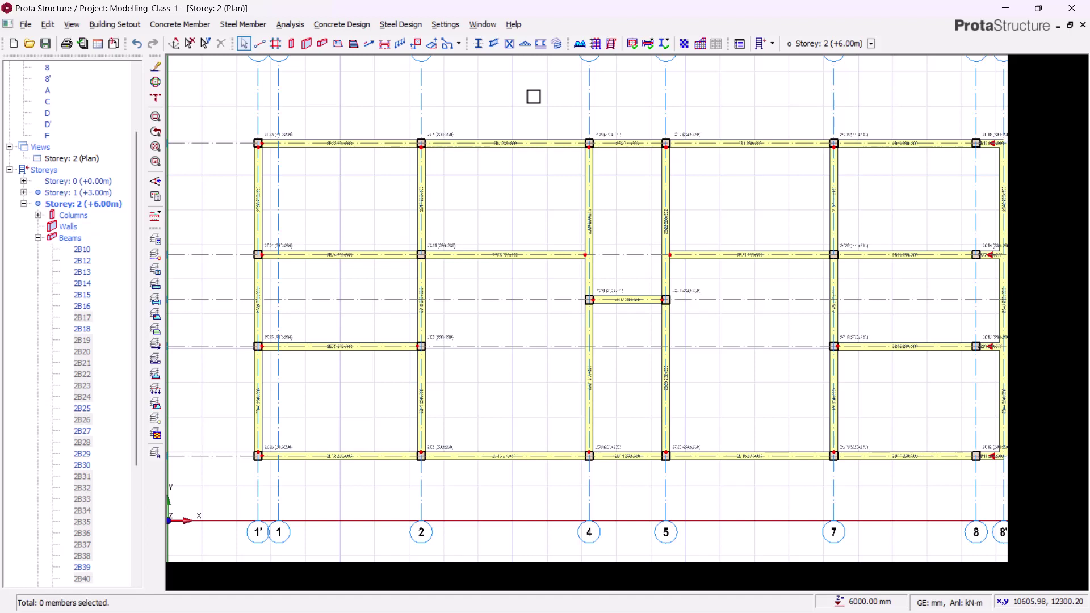
middle_click_drag(271, 177, 291, 170)
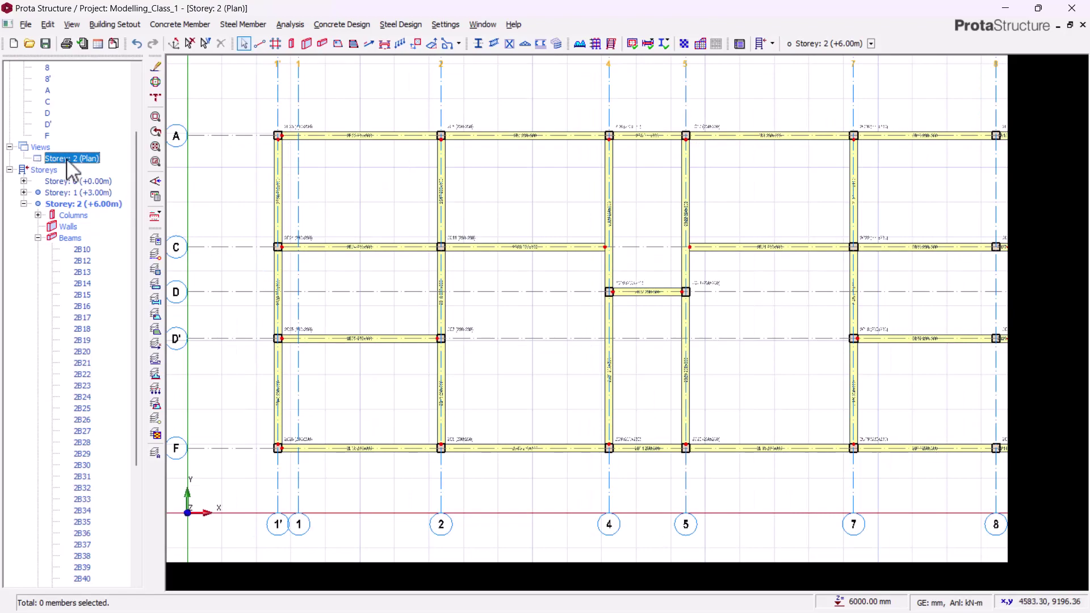
Step: Switch the Storey 2 plan to its 3D view and examine the building frame from several angles
left_click(98, 177)
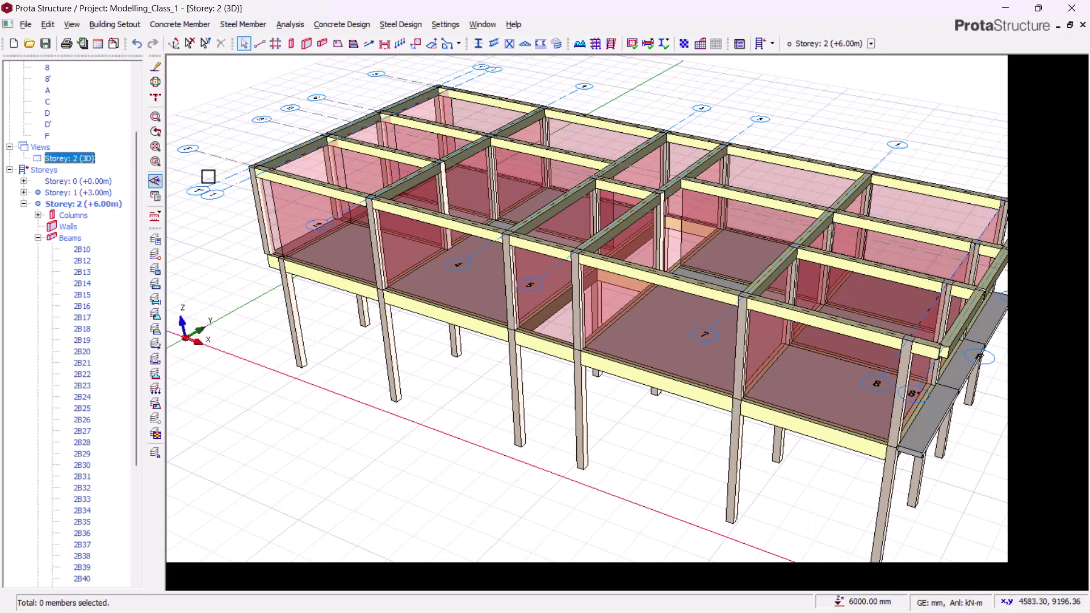
scroll(427, 220, "down", 2)
left_click_drag(347, 295, 398, 295)
middle_click_drag(398, 295, 452, 302, "shift")
scroll(440, 343, "up", 3)
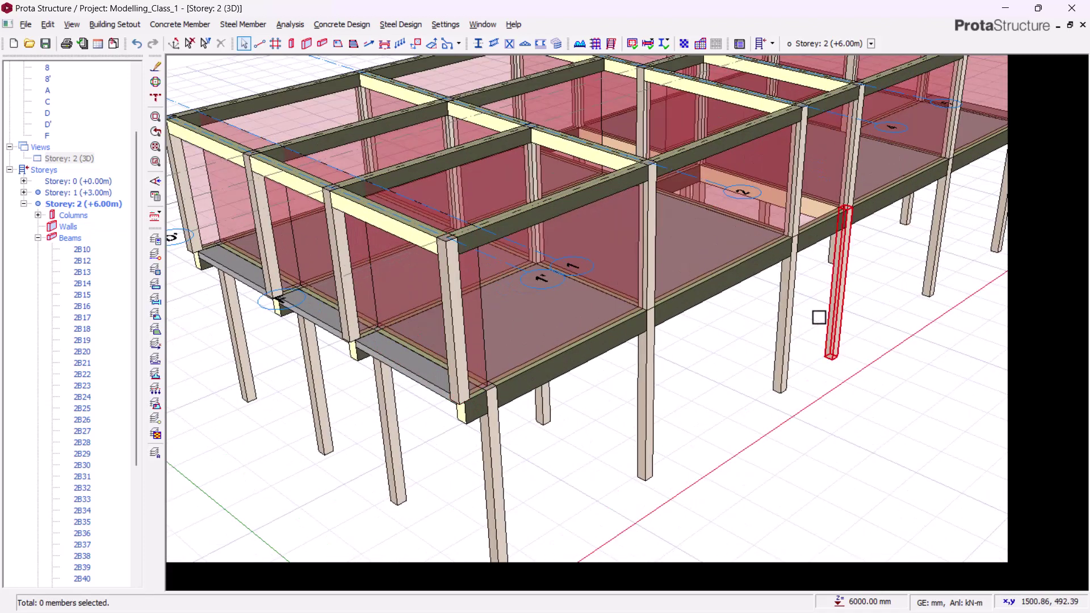
middle_click_drag(817, 319, 733, 373)
scroll(681, 328, "down", 1)
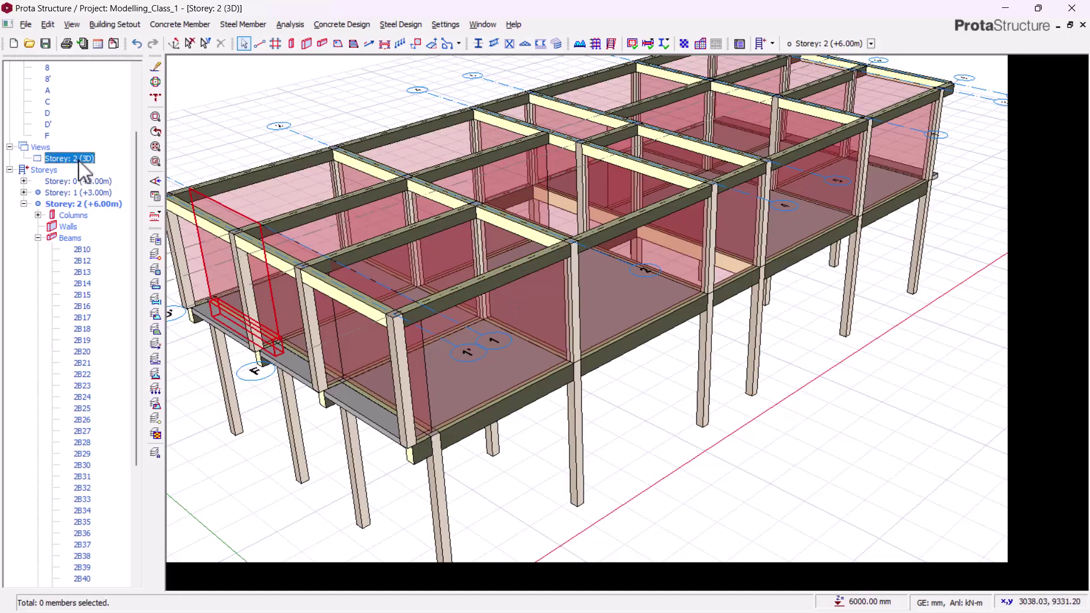